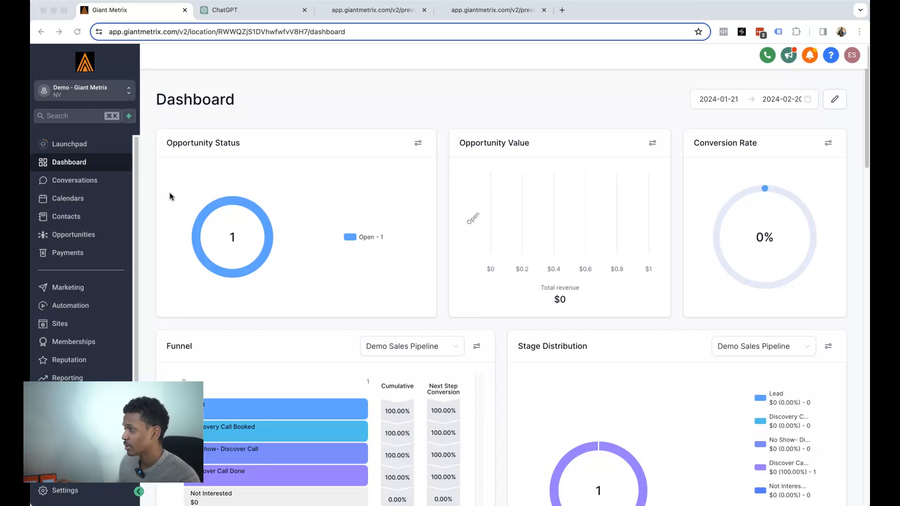
- Go to Sites and open the Websites list, which has no websites yet
click(67, 322)
click(64, 323)
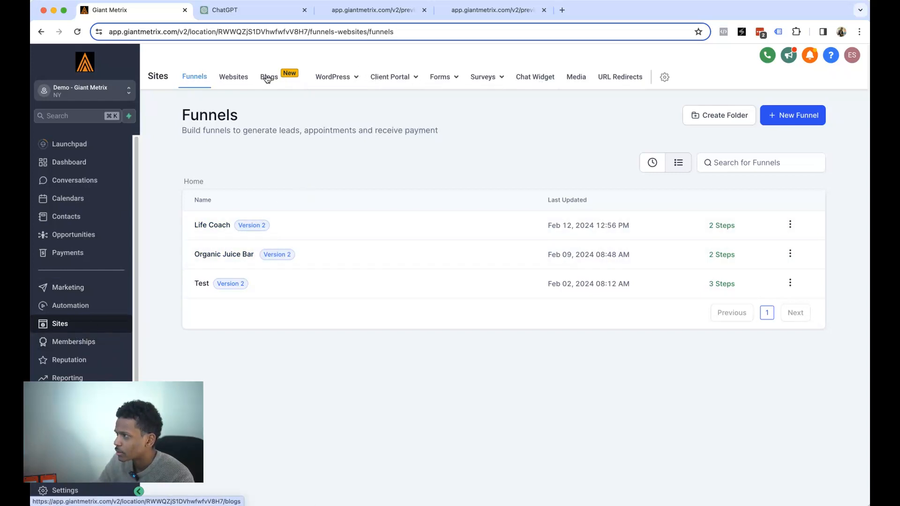
click(237, 78)
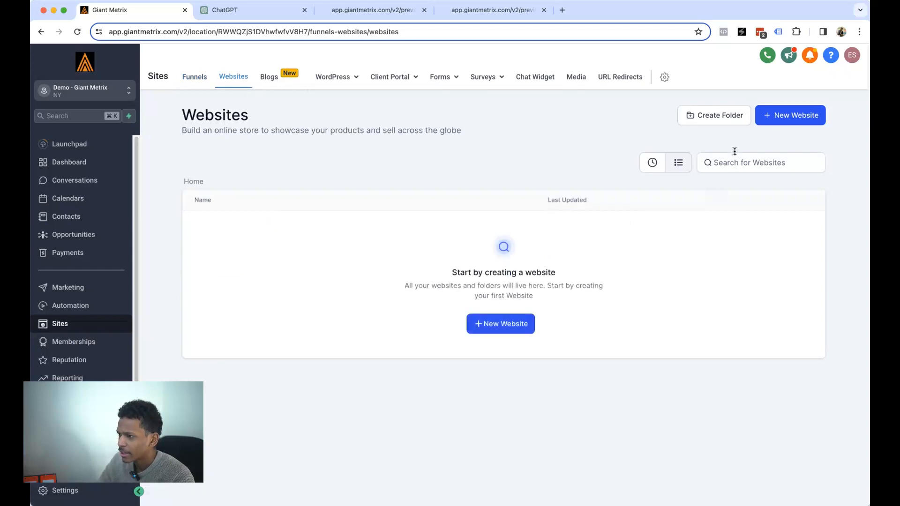
- Start a new website from templates to reach the Template Library
click(781, 116)
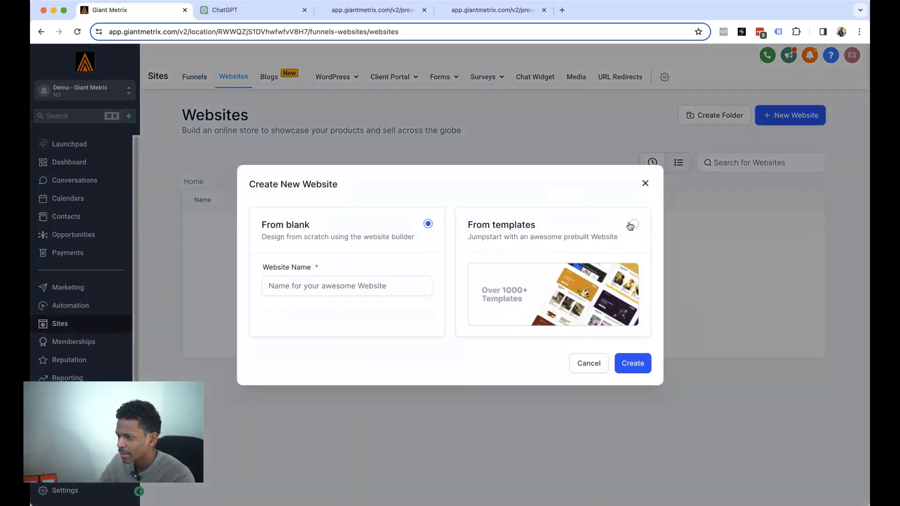
click(633, 225)
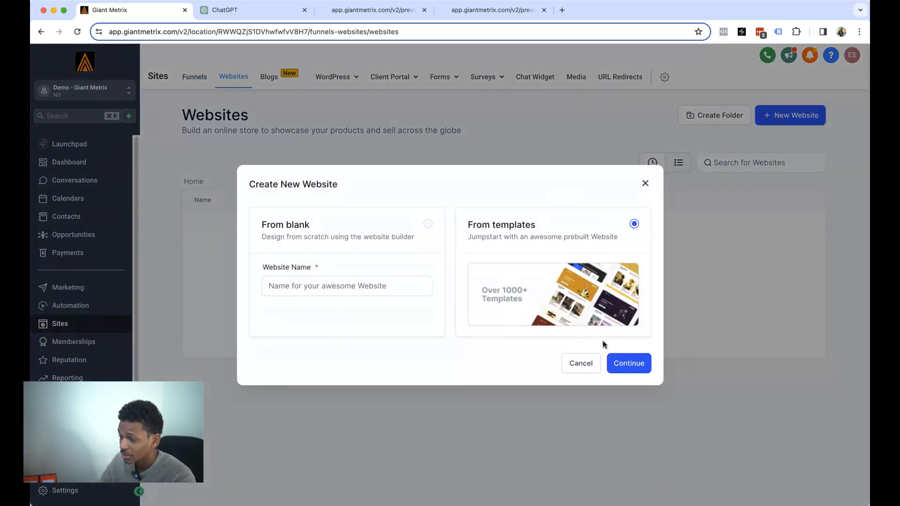
click(613, 362)
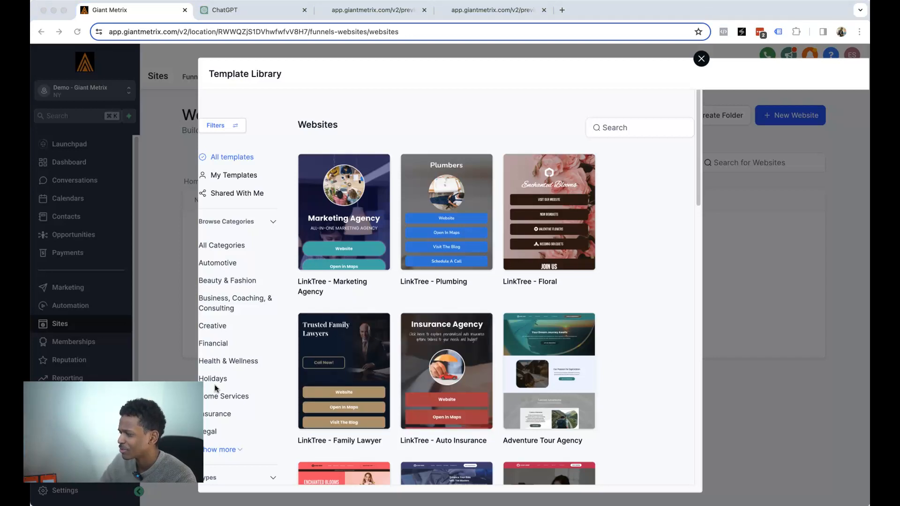
- Browse the Automotive and Beauty & Fashion template categories
click(231, 267)
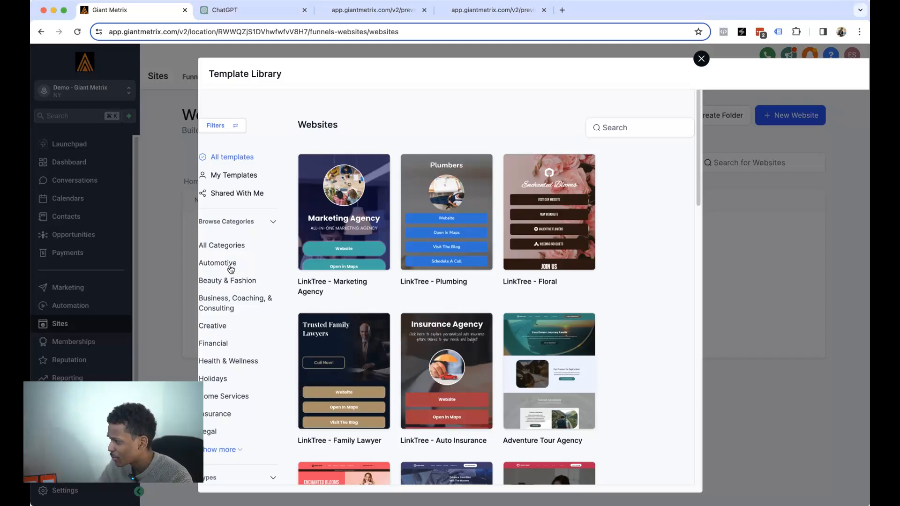
click(230, 267)
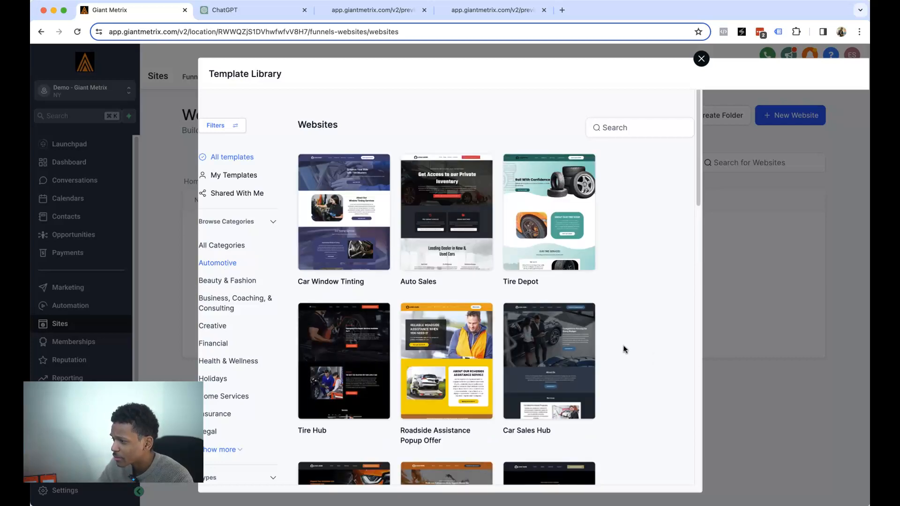
click(245, 283)
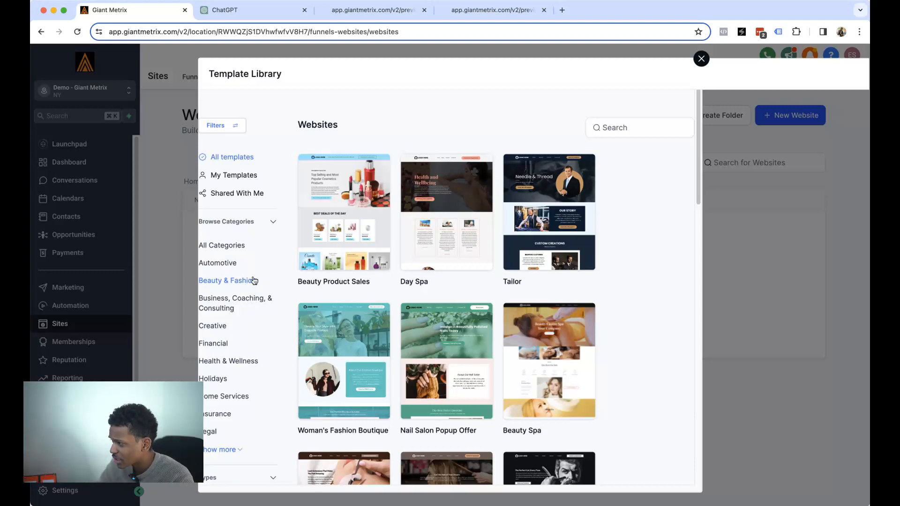
mouse_move(511, 280)
scroll(512, 280, down, 10)
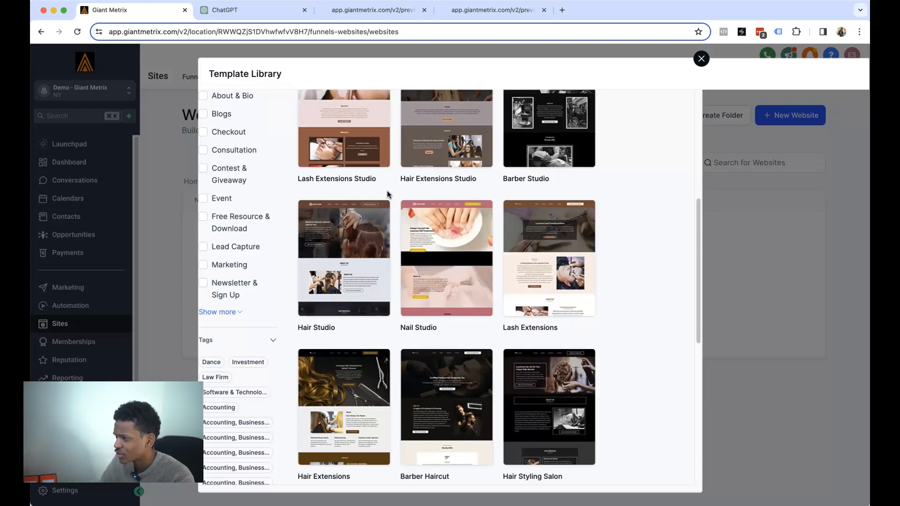
scroll(327, 227, down, 1)
scroll(327, 228, up, 1)
scroll(459, 197, down, 5)
scroll(415, 241, up, 8)
scroll(396, 237, up, 2)
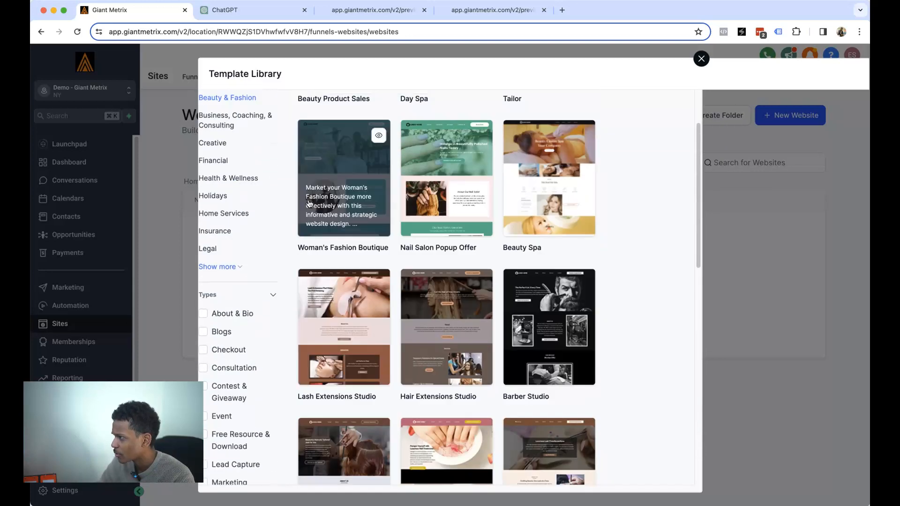
- Filter to Business, Coaching, & Consulting templates and scroll through them
click(235, 120)
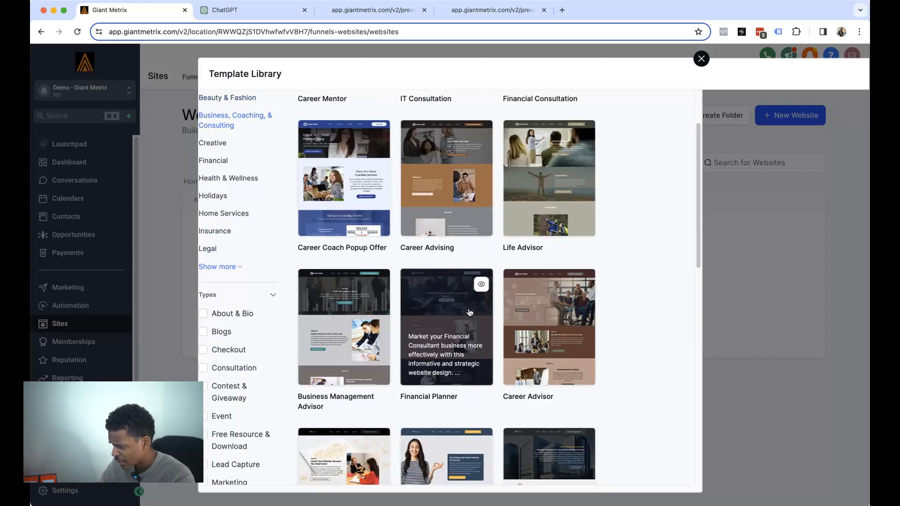
scroll(480, 314, down, 2)
scroll(548, 345, down, 3)
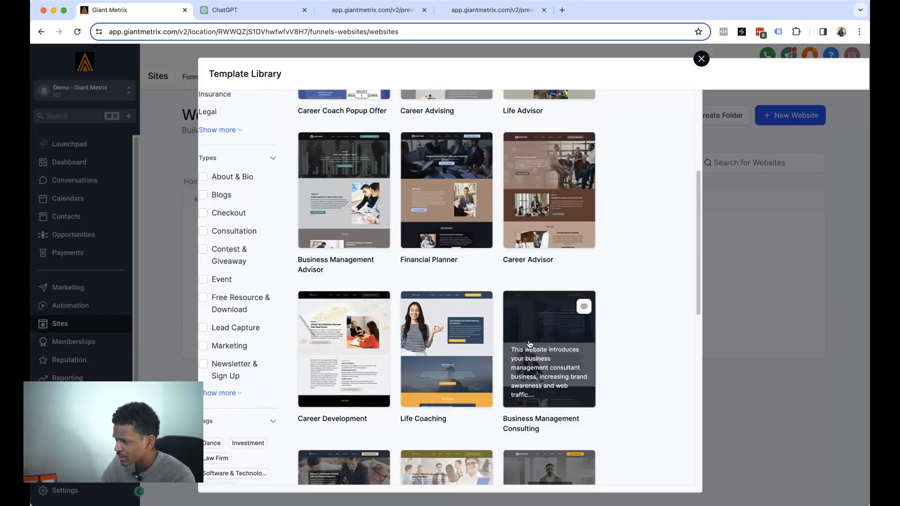
scroll(529, 344, down, 2)
scroll(482, 305, down, 3)
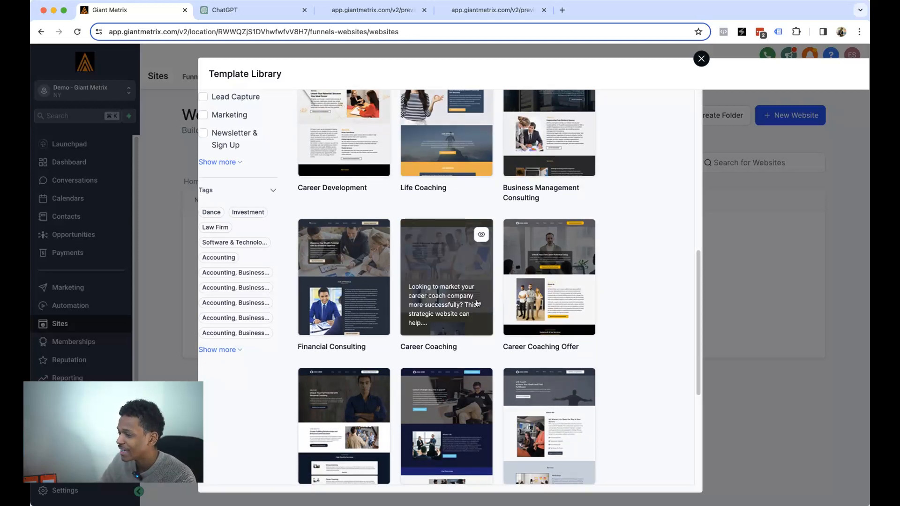
scroll(351, 262, up, 4)
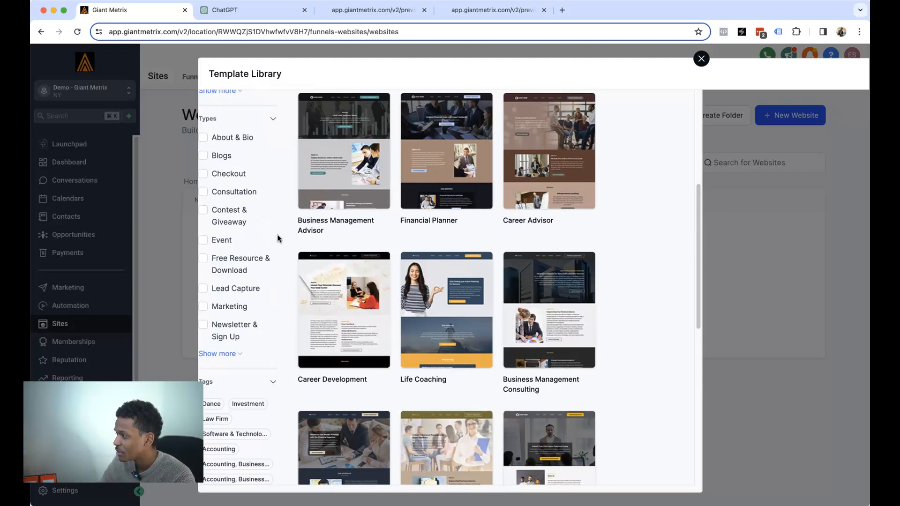
scroll(276, 237, up, 4)
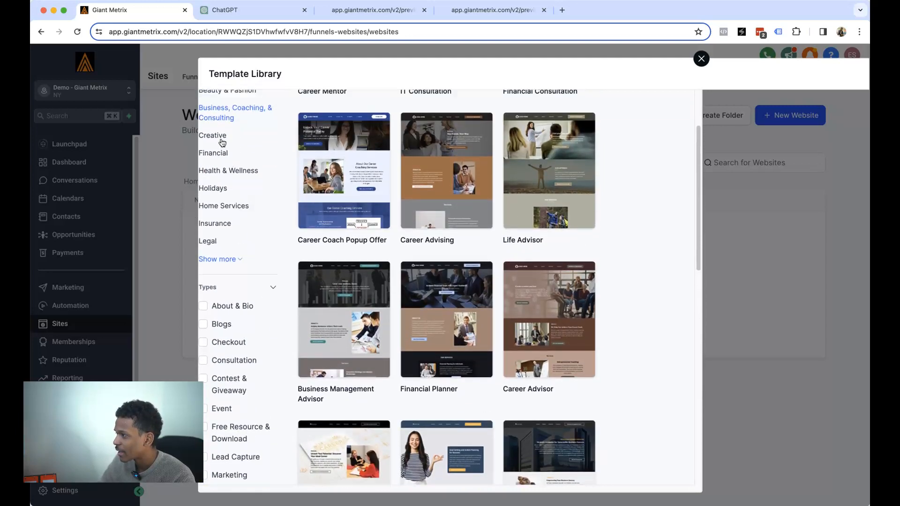
- Browse the Creative, Financial, Legal and Insurance template categories
click(222, 141)
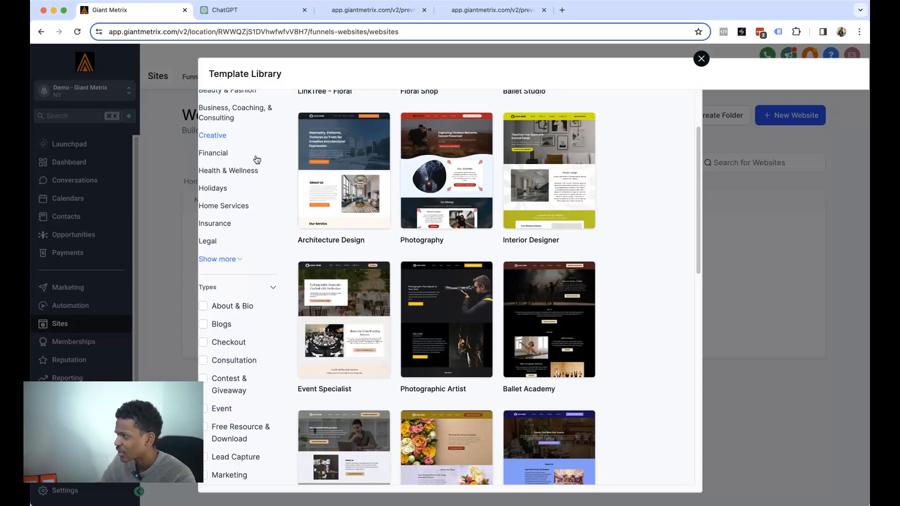
click(233, 154)
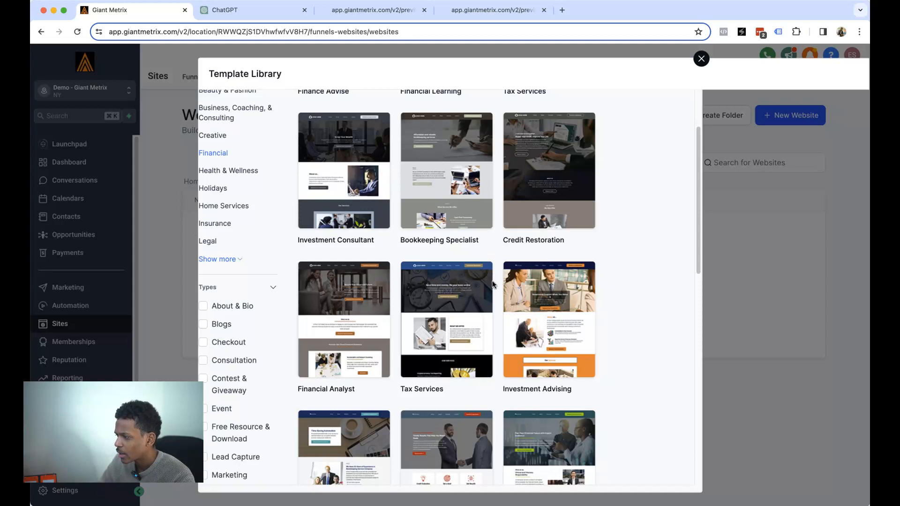
scroll(469, 282, down, 5)
scroll(465, 271, up, 2)
scroll(469, 323, down, 1)
scroll(468, 323, up, 2)
scroll(290, 197, up, 2)
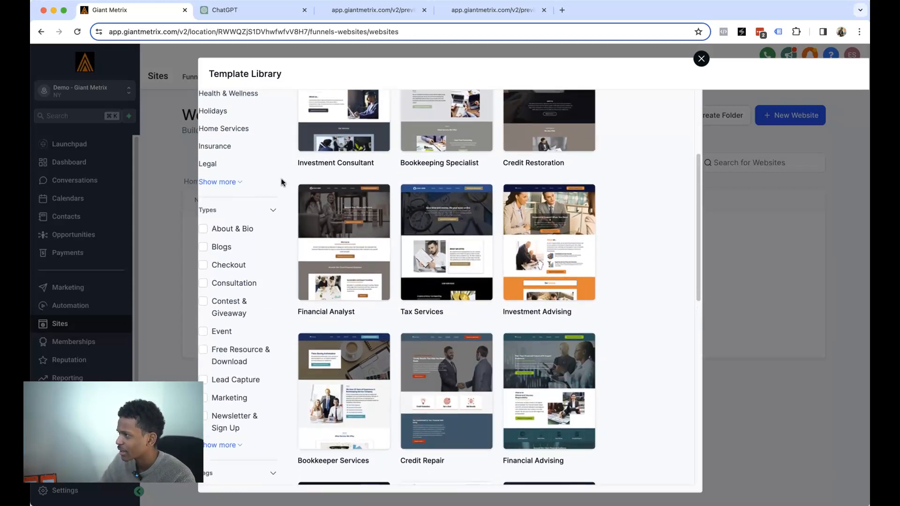
click(218, 184)
click(226, 167)
- Show the Home Services templates and scroll through them, including Plumbing Works
click(224, 149)
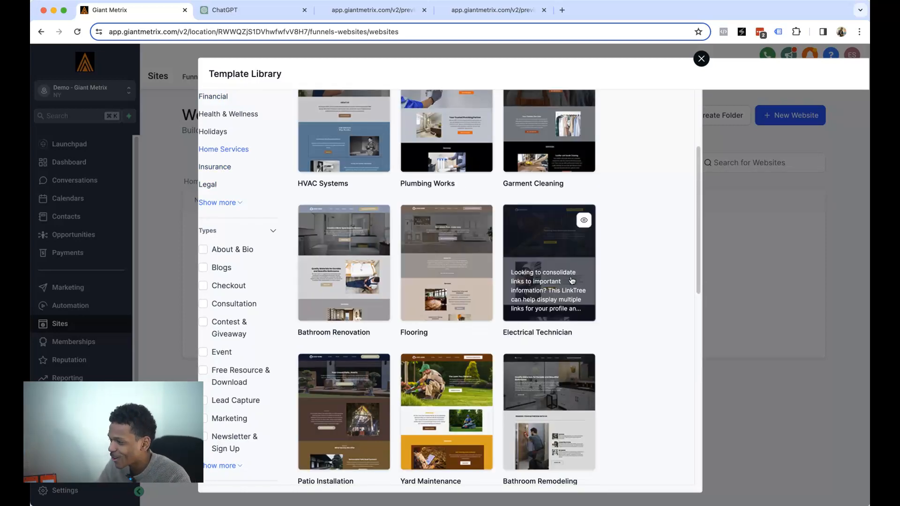
scroll(567, 272, up, 2)
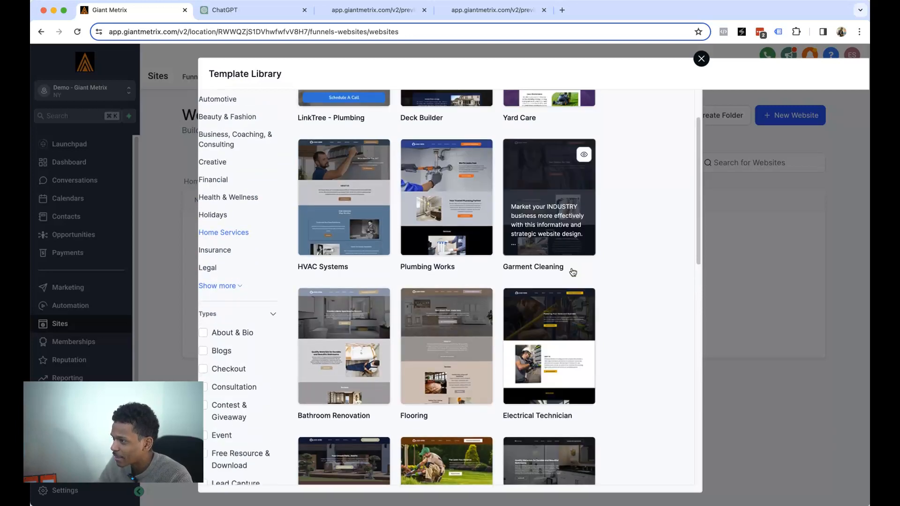
scroll(562, 286, up, 3)
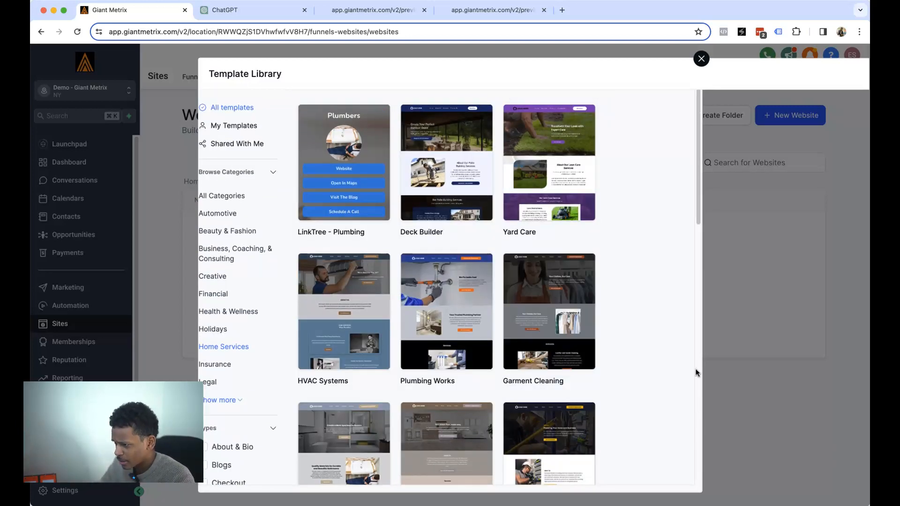
scroll(662, 365, down, 1)
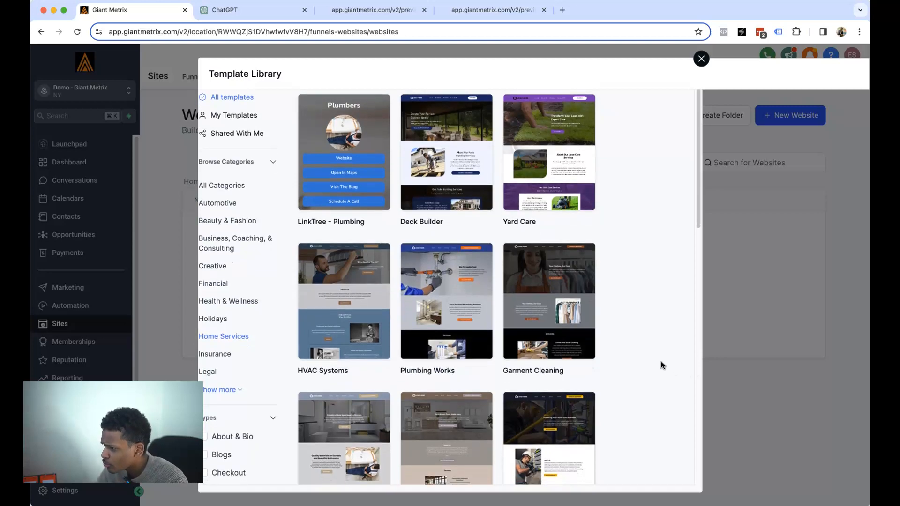
scroll(661, 364, down, 3)
scroll(649, 360, down, 2)
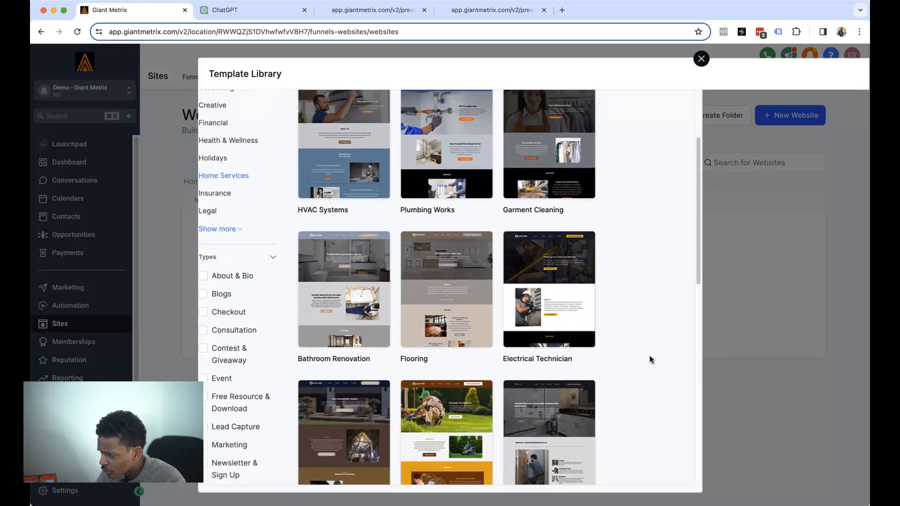
scroll(637, 356, down, 4)
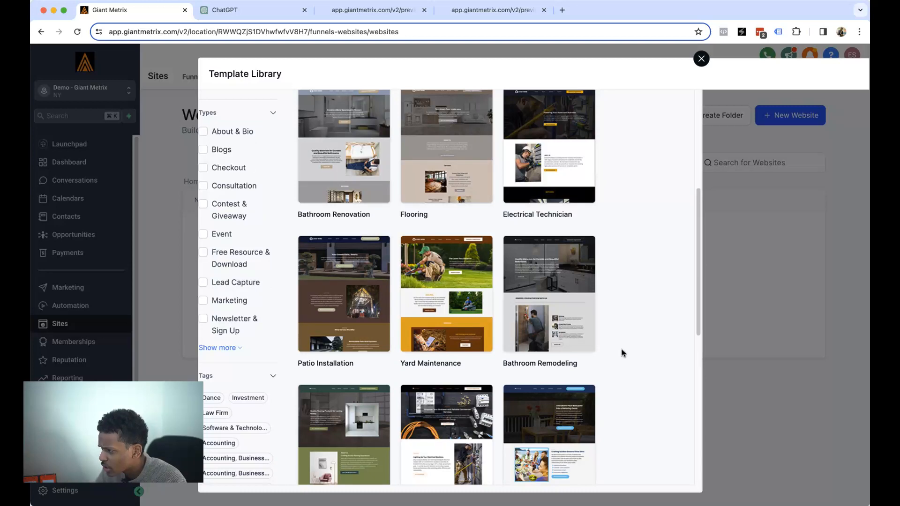
scroll(617, 354, down, 4)
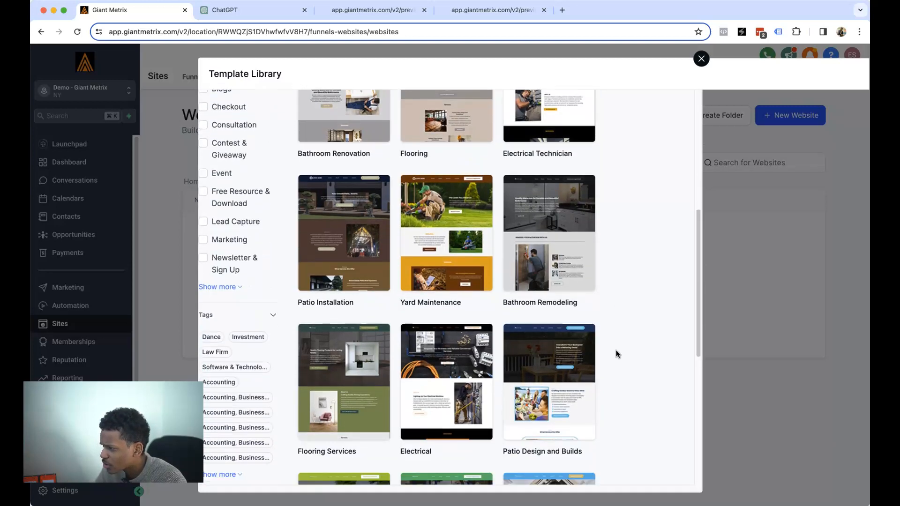
scroll(617, 354, down, 10)
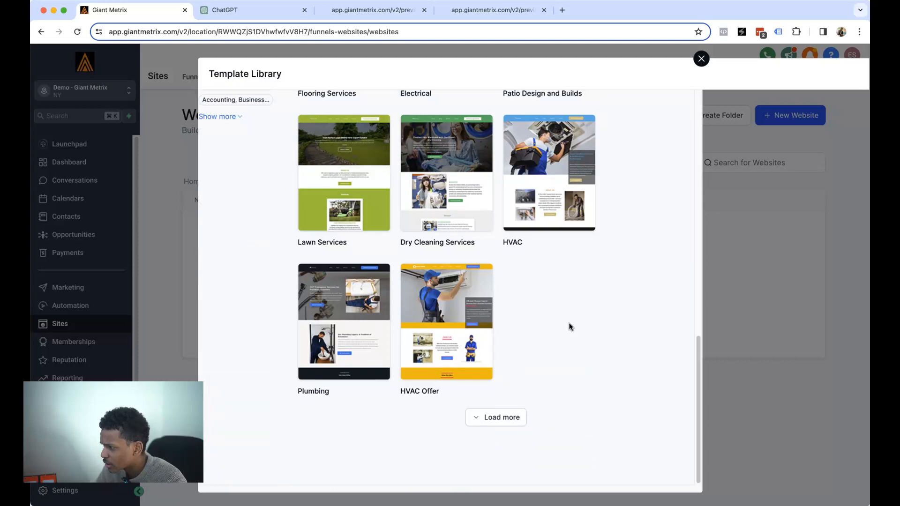
scroll(565, 326, up, 9)
scroll(565, 327, up, 8)
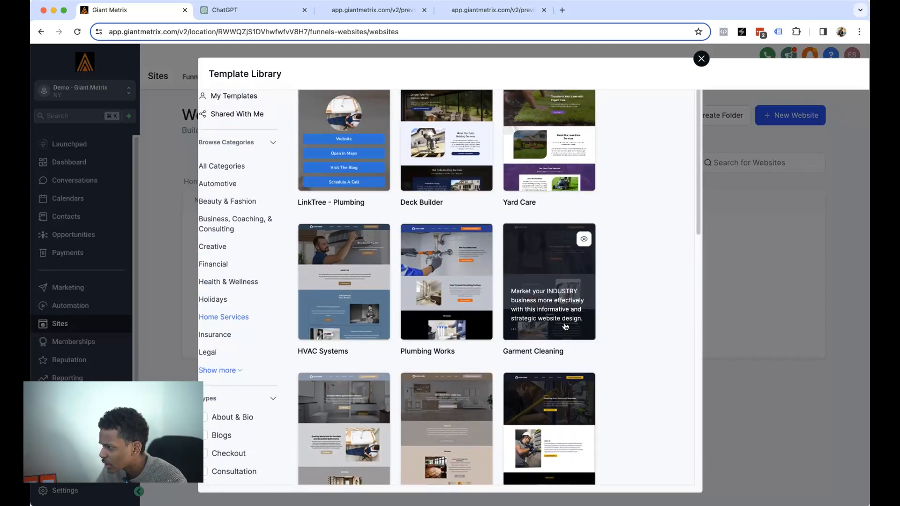
scroll(565, 327, up, 3)
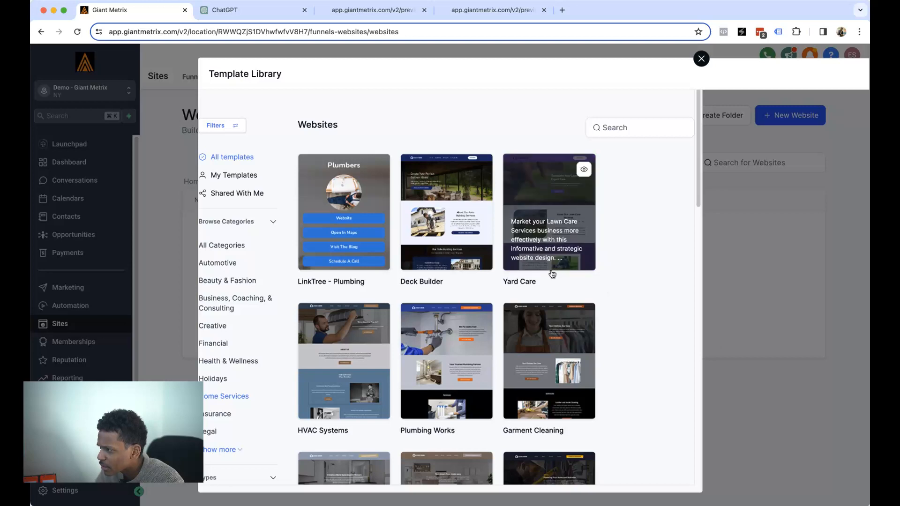
scroll(552, 274, down, 3)
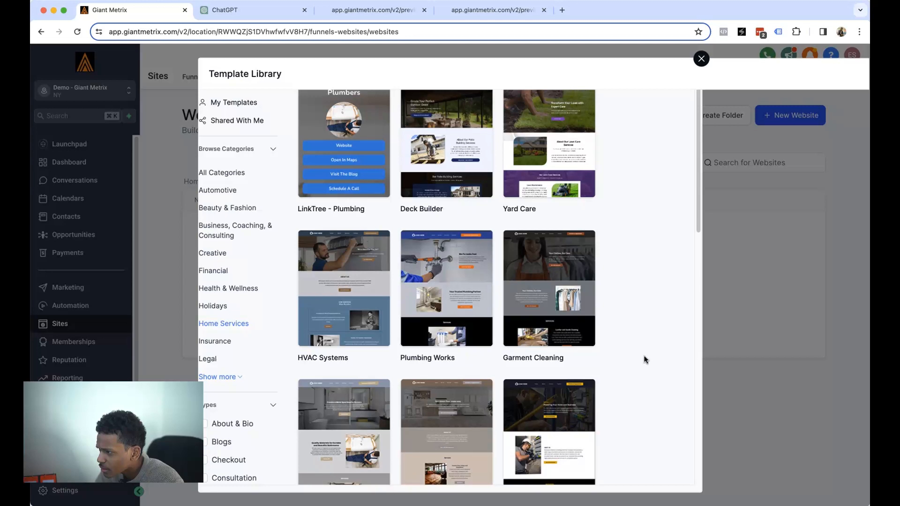
scroll(642, 357, down, 1)
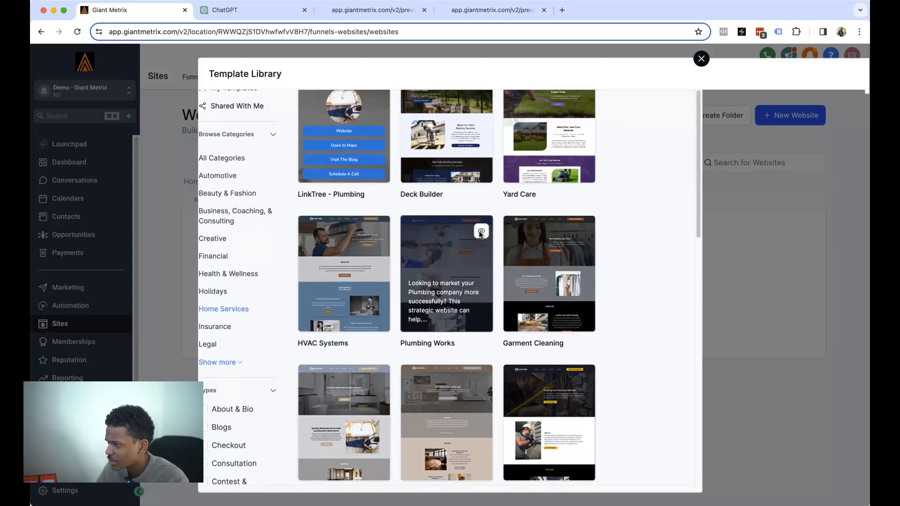
- Preview Plumbing Works, dismiss its Get a Free Quote popup, and add it as a website
click(480, 232)
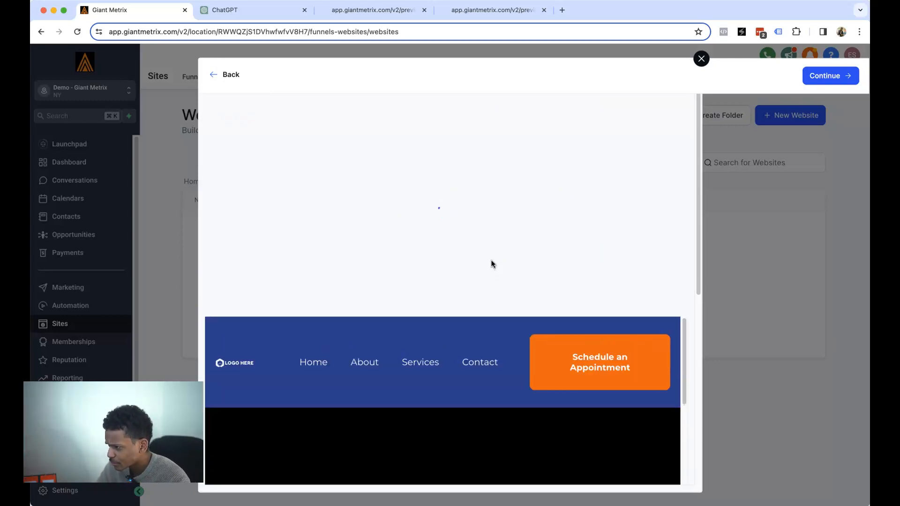
scroll(491, 263, down, 10)
scroll(492, 264, down, 10)
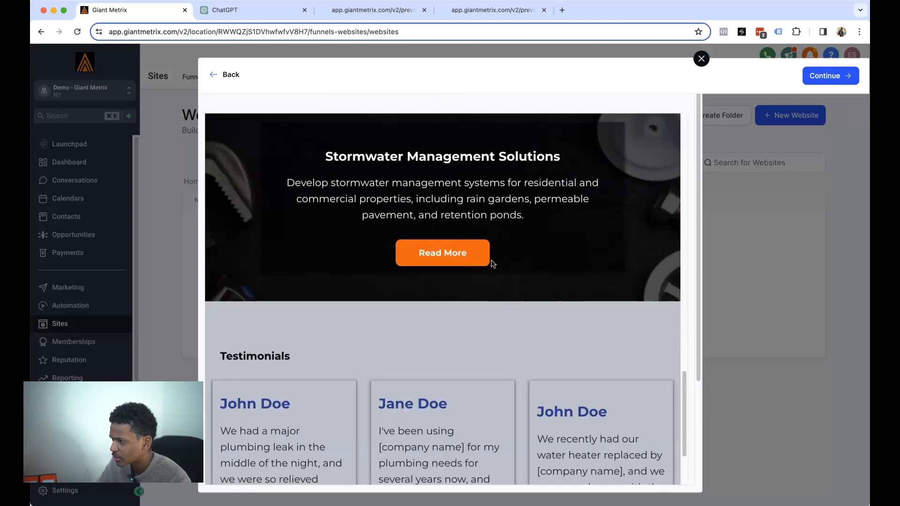
scroll(510, 245, up, 15)
scroll(579, 182, up, 5)
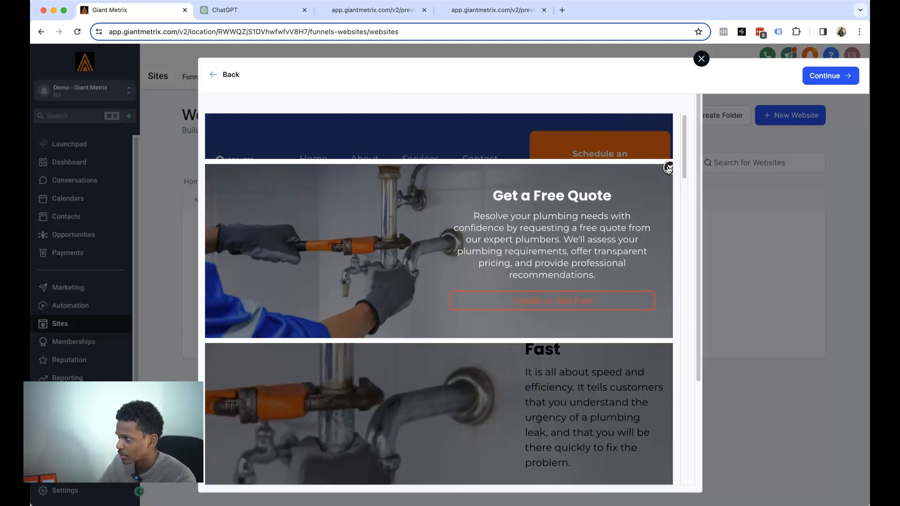
click(668, 167)
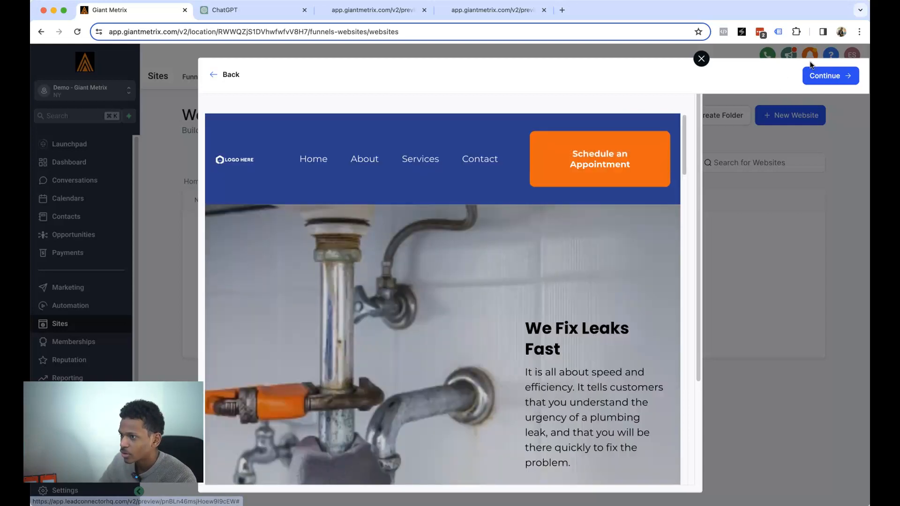
click(824, 77)
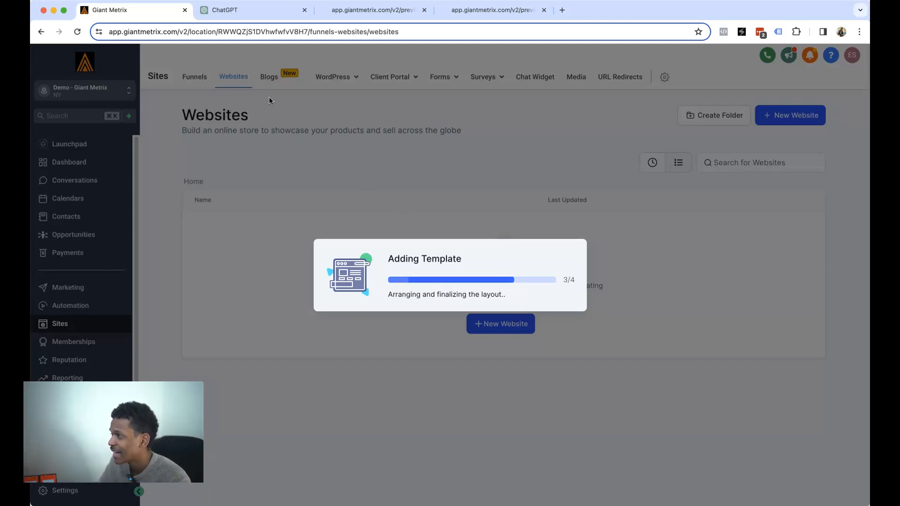
- Dismiss the template error notice to reveal the Plumbing website with 6 pages
click(236, 14)
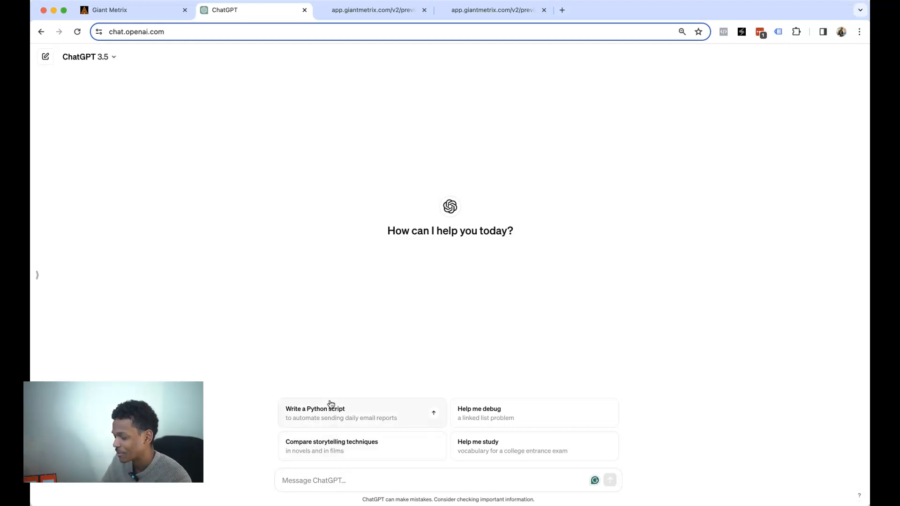
click(118, 10)
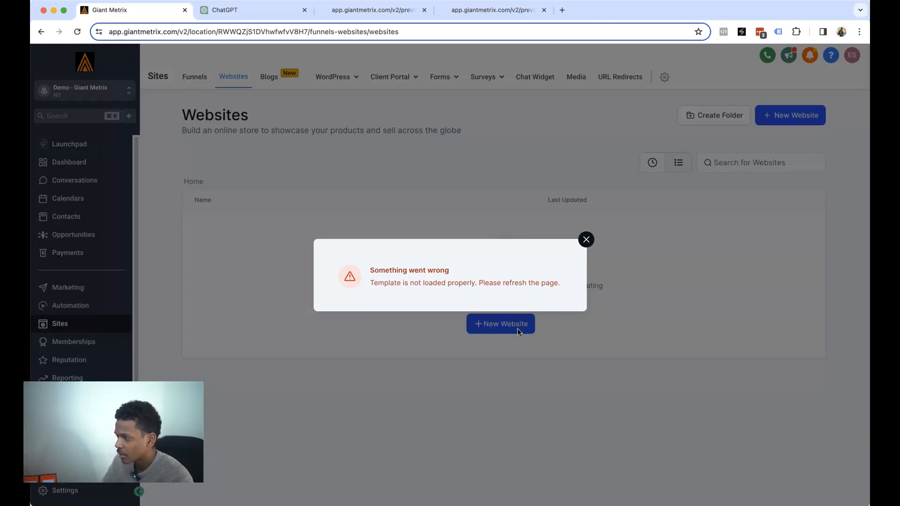
click(492, 420)
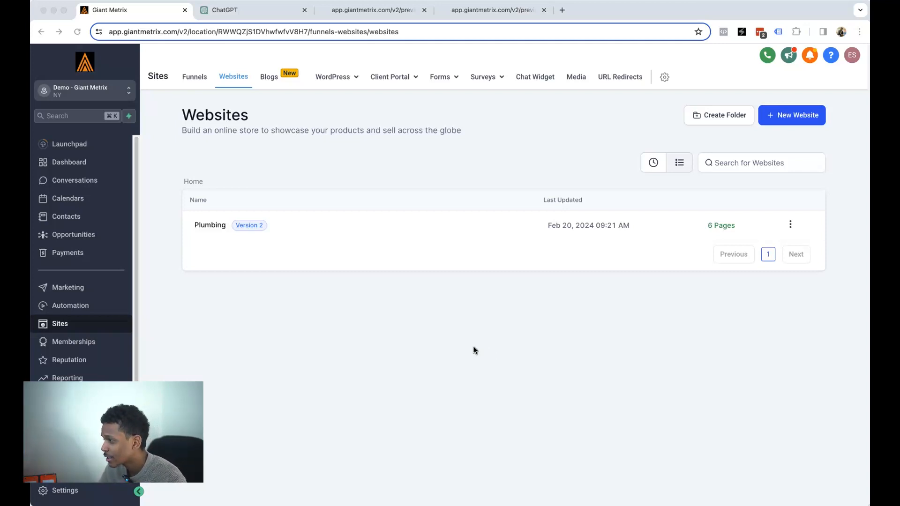
- Open the Plumbing website's pages, preview Link In Bio in a new tab, then close it
click(210, 227)
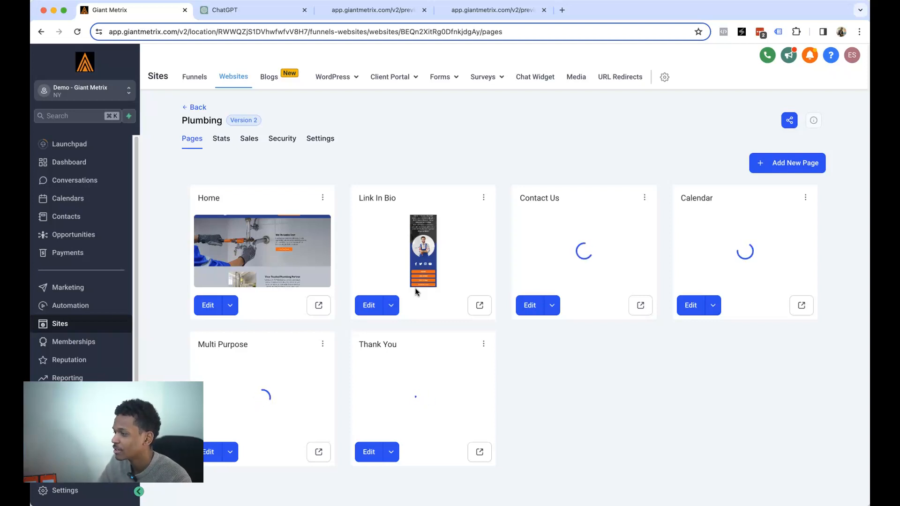
click(479, 305)
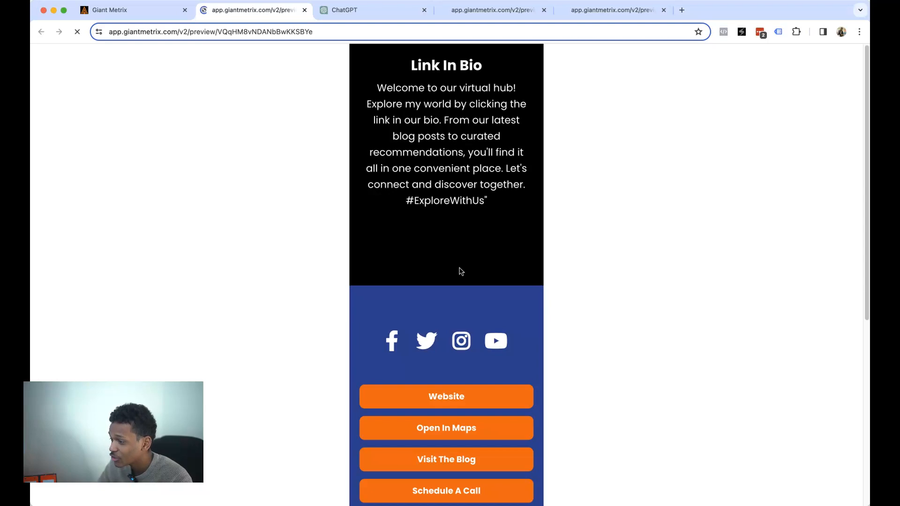
scroll(436, 152, down, 3)
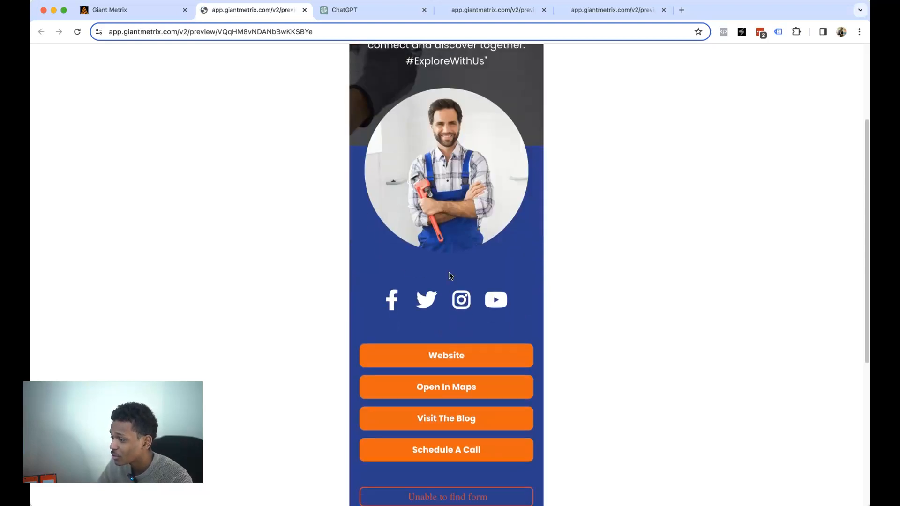
scroll(446, 180, down, 2)
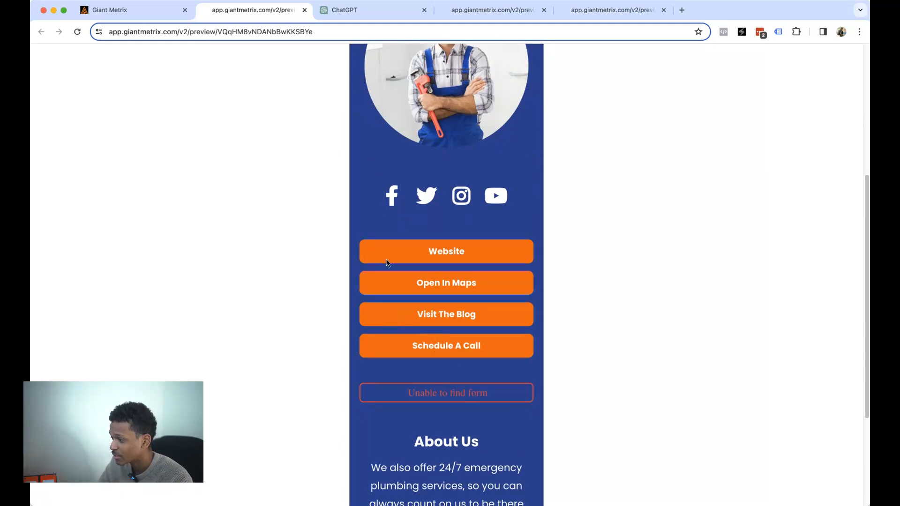
scroll(345, 173, up, 5)
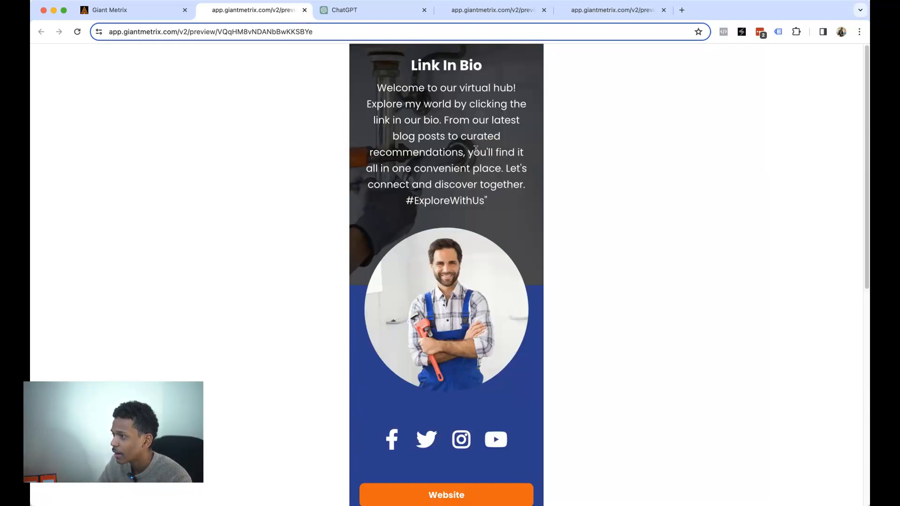
click(305, 11)
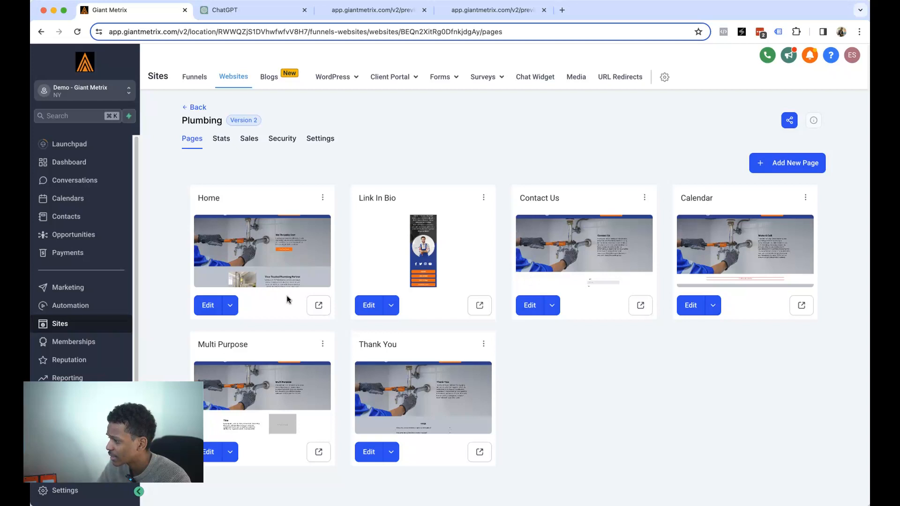
- Edit the Home page and bring up the navigation menu's Brand Logo settings
click(210, 307)
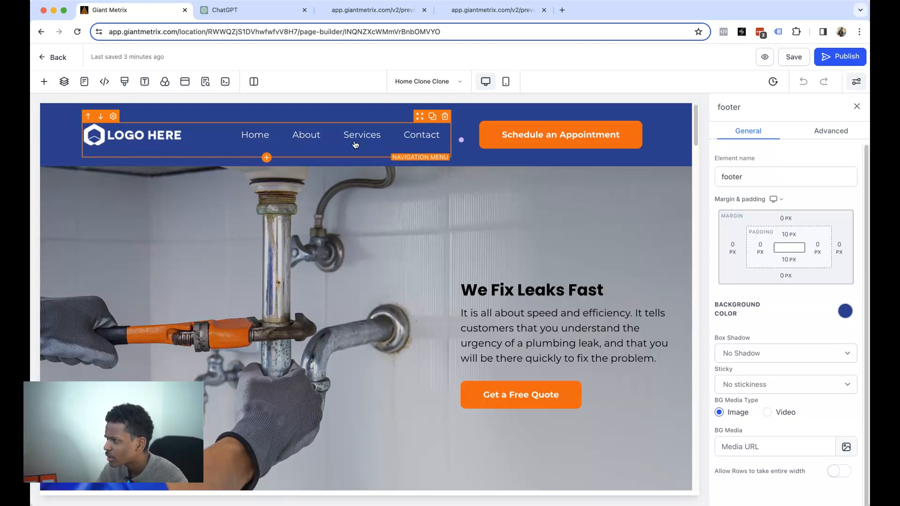
click(149, 138)
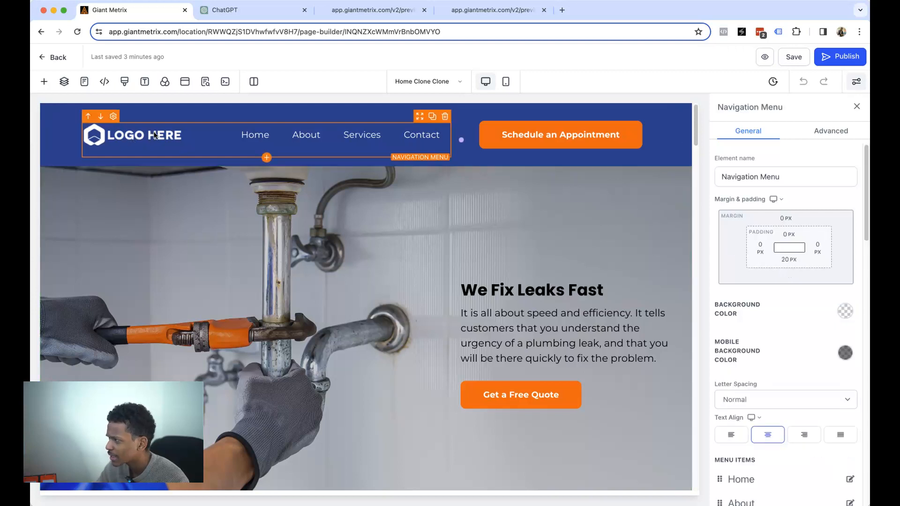
scroll(783, 241, down, 10)
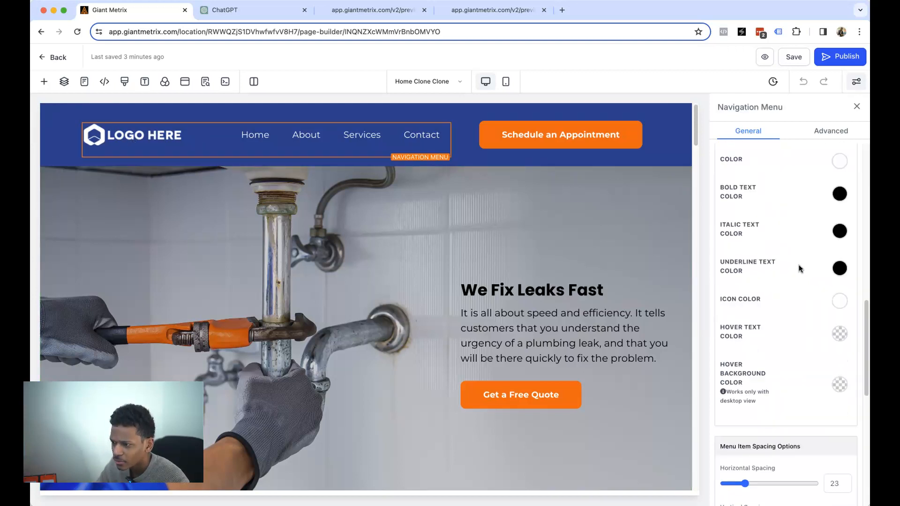
scroll(799, 268, down, 5)
scroll(799, 270, up, 20)
scroll(811, 256, down, 15)
drag(728, 219, 786, 220)
- Set the menu brand logo to LOGO_01.png with a width of 100 px
click(822, 234)
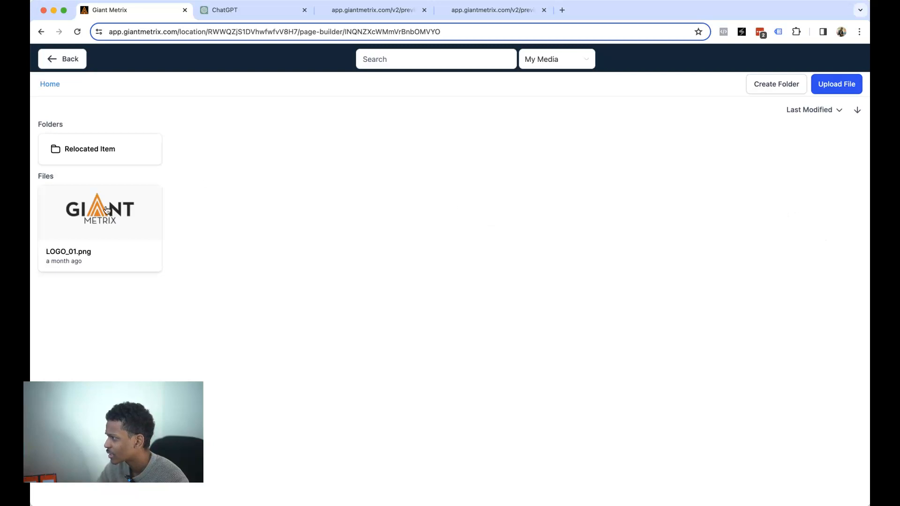
click(106, 210)
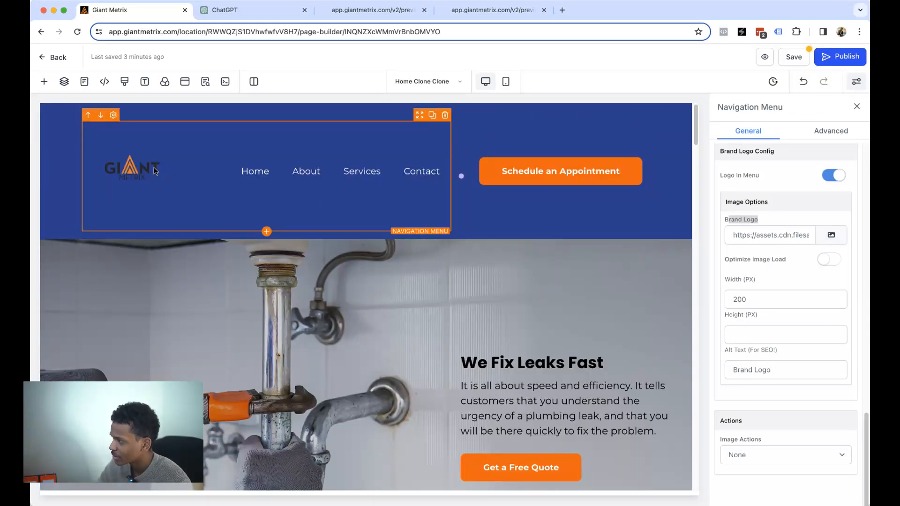
drag(761, 299, 724, 299)
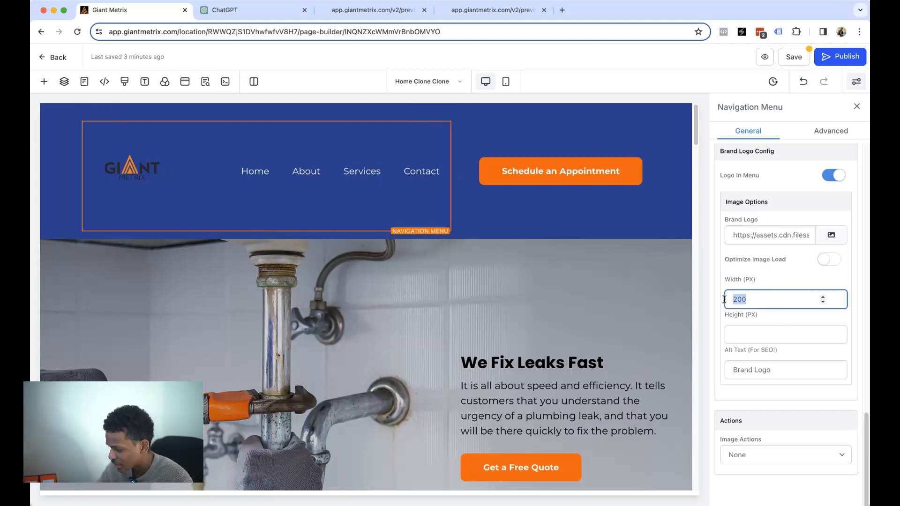
text(100)
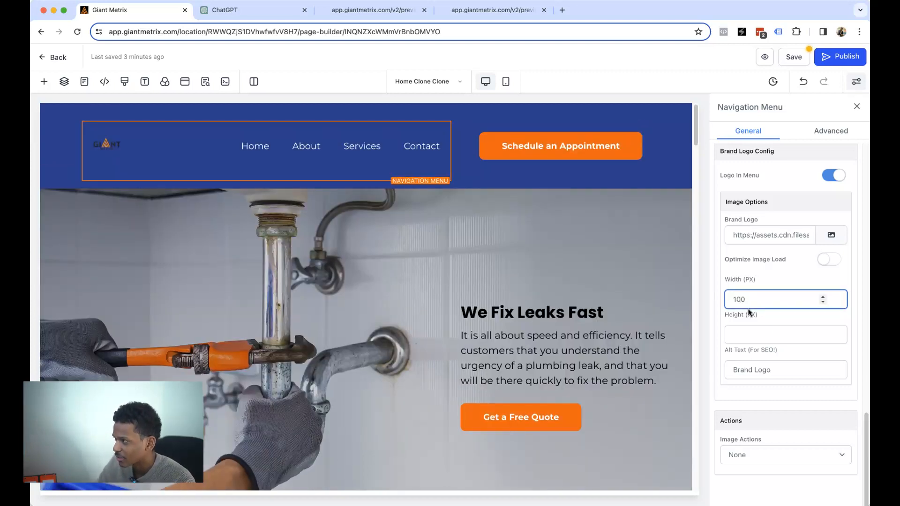
drag(746, 303, 736, 303)
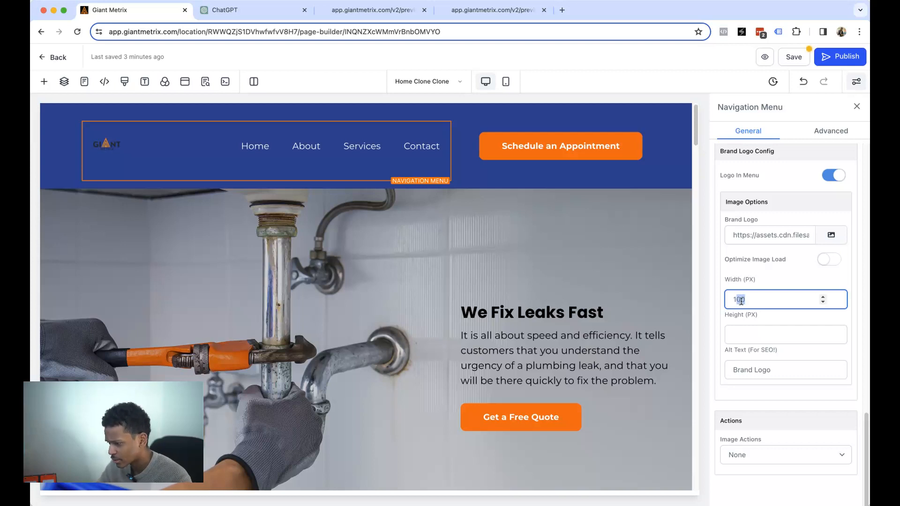
text(30)
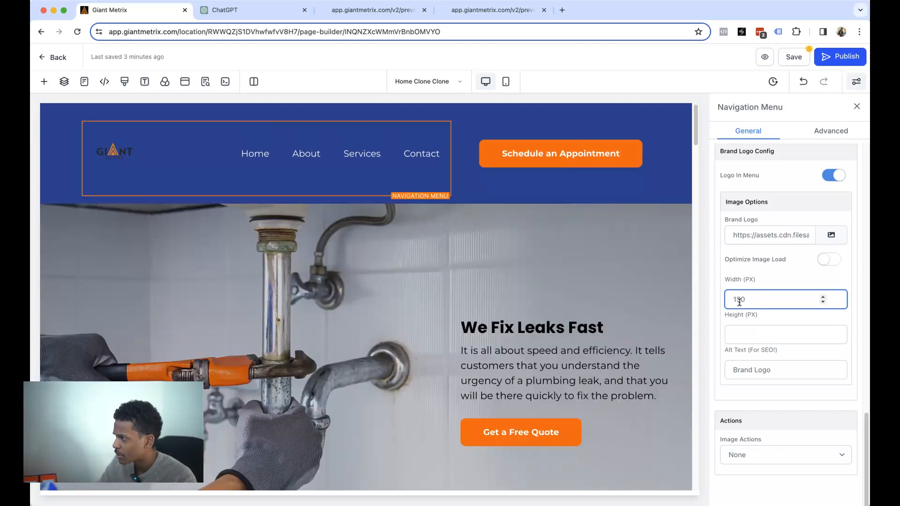
drag(750, 296, 733, 299)
text(120)
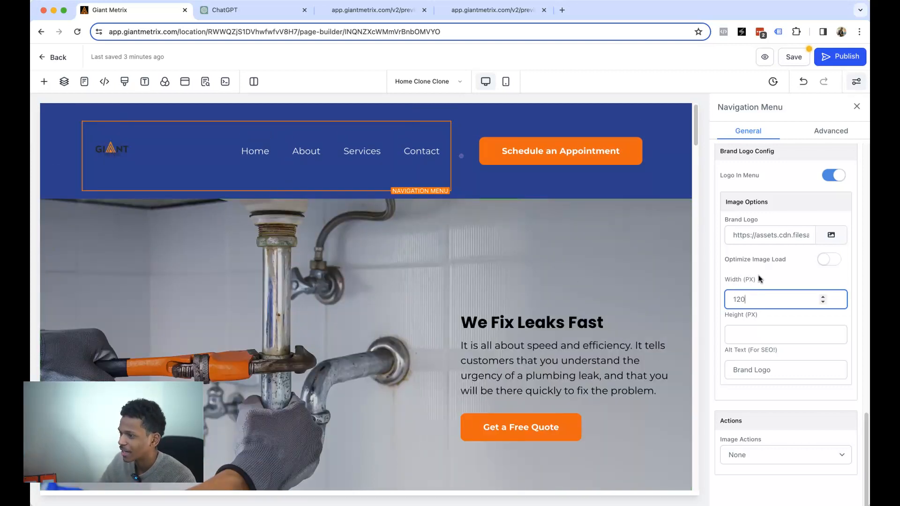
drag(752, 295, 735, 298)
text(00)
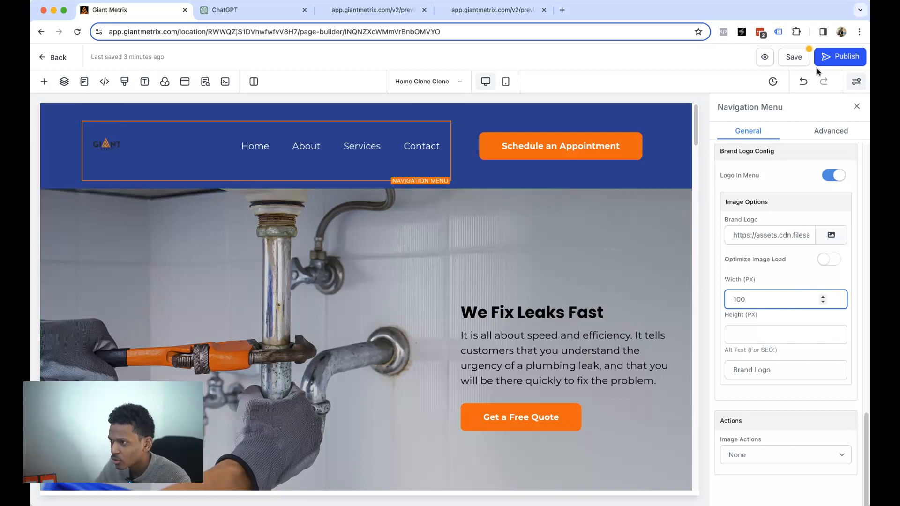
- Save the page and change the header button text to 'Schedule A Free Appointment'
click(205, 82)
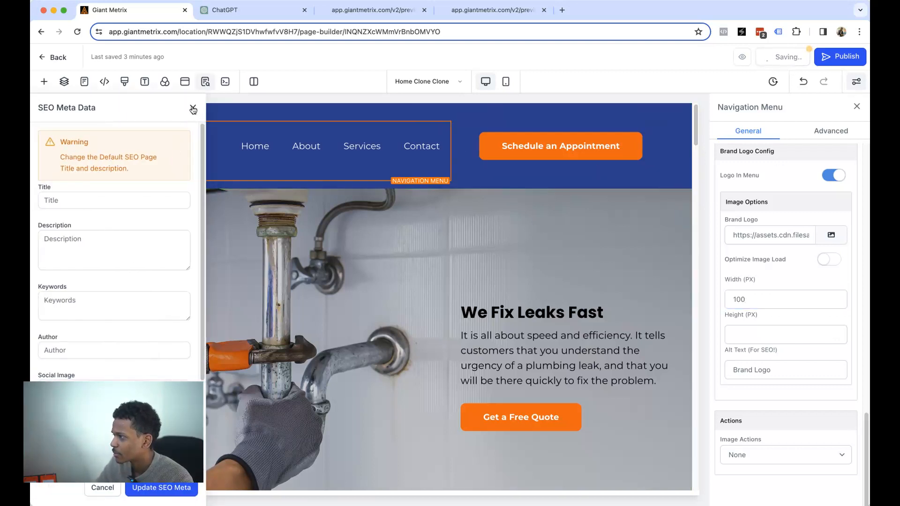
click(193, 109)
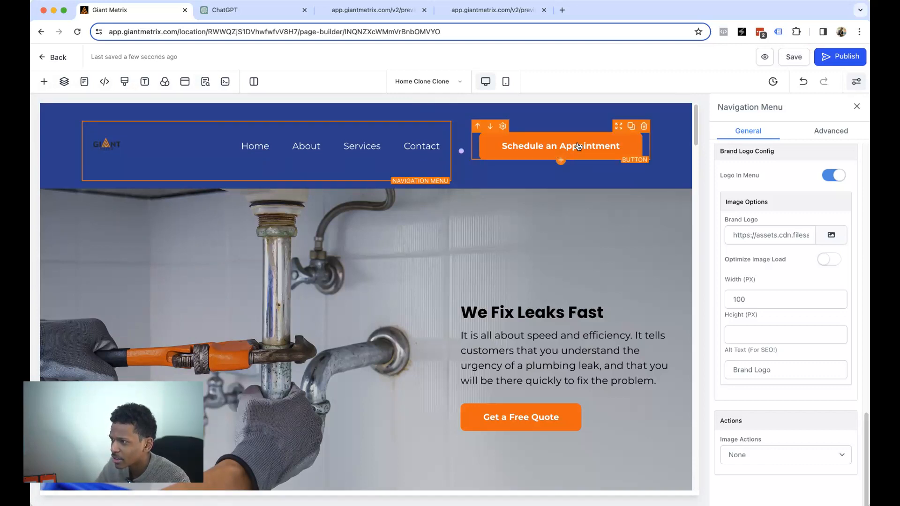
click(604, 152)
double_click(770, 318)
text(A FRAppointment)
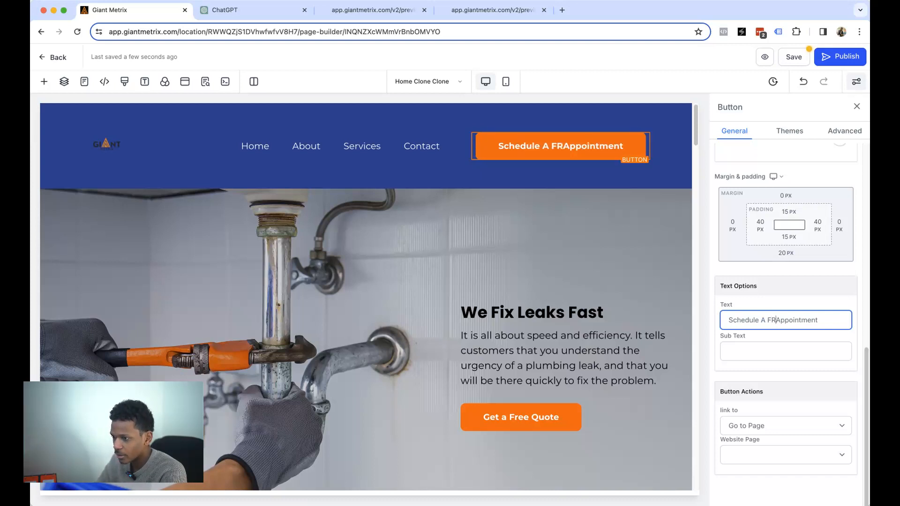
key(BackSpace)
text(ree)
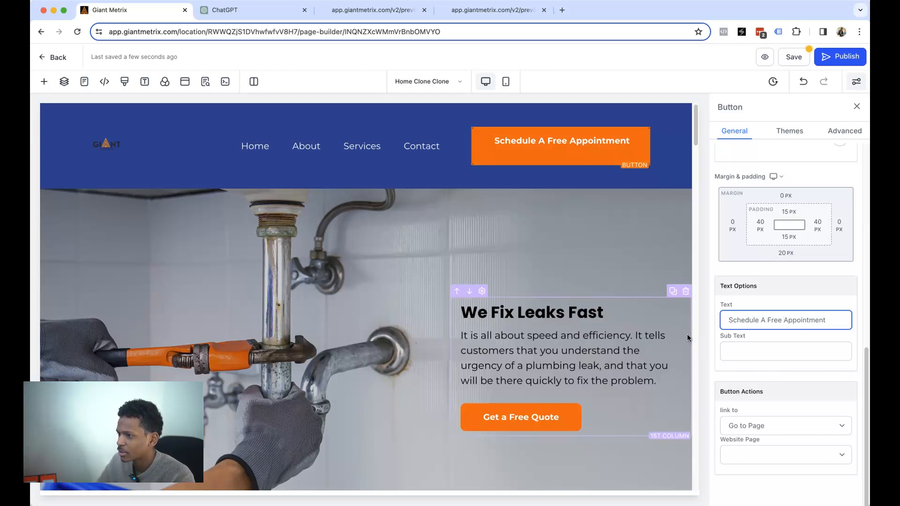
click(710, 325)
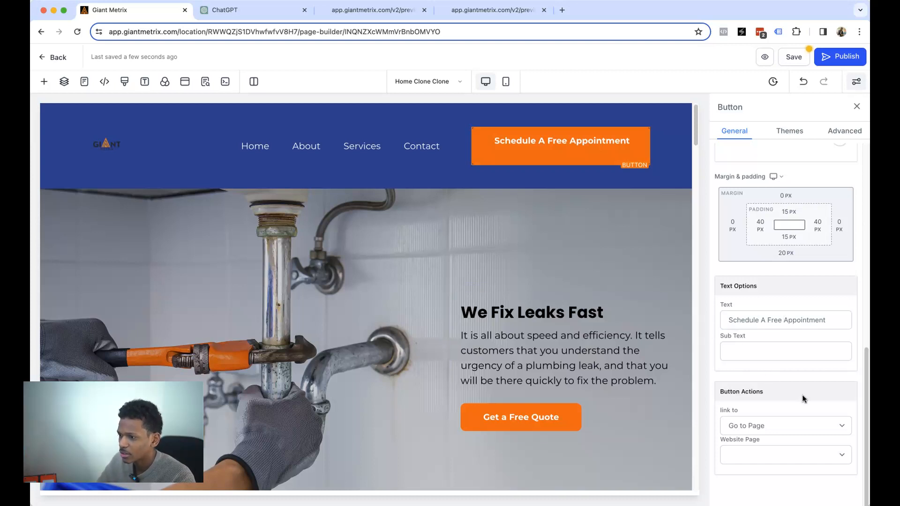
- Set the button text's font size to 17 px
scroll(789, 372, up, 4)
scroll(794, 366, up, 5)
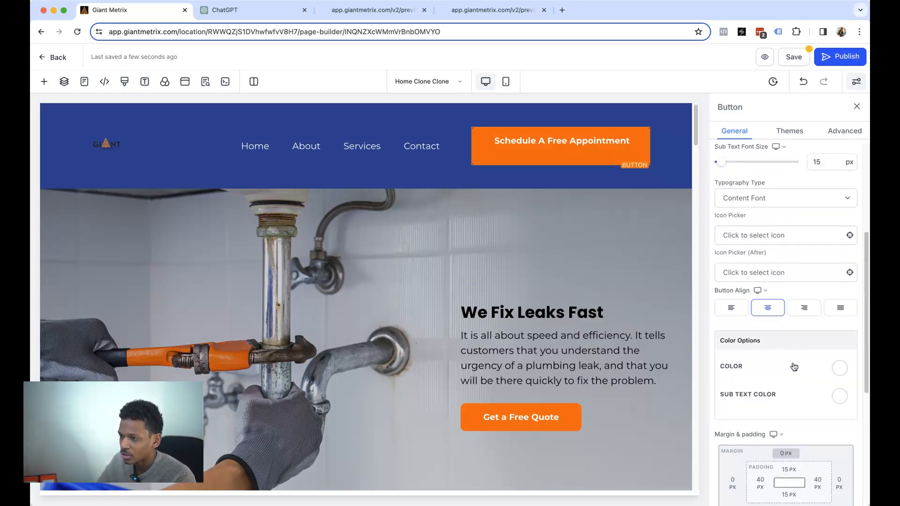
scroll(799, 323, up, 5)
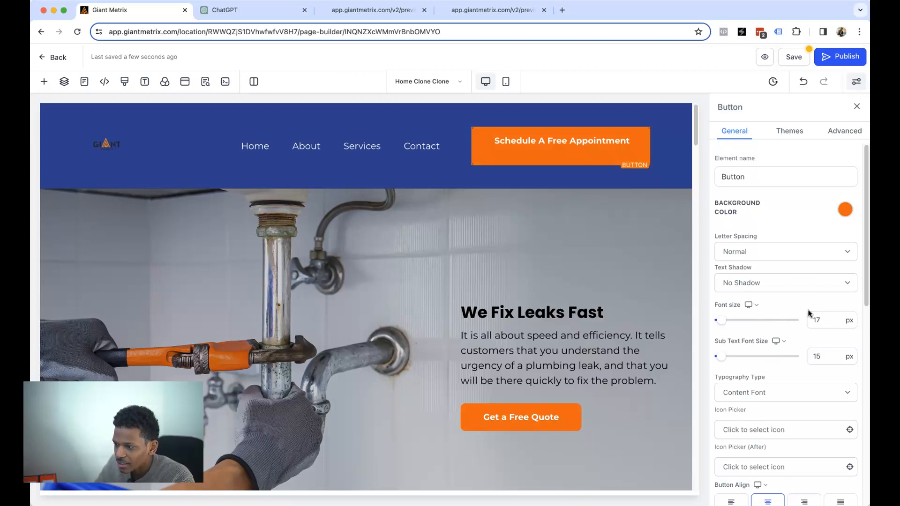
click(821, 322)
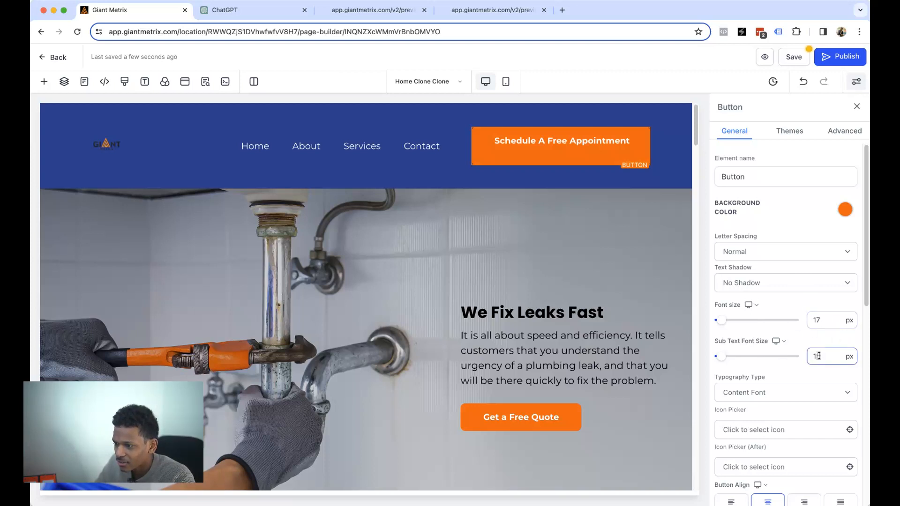
- Review the button's Themes and Advanced settings, then close the button panel
click(795, 136)
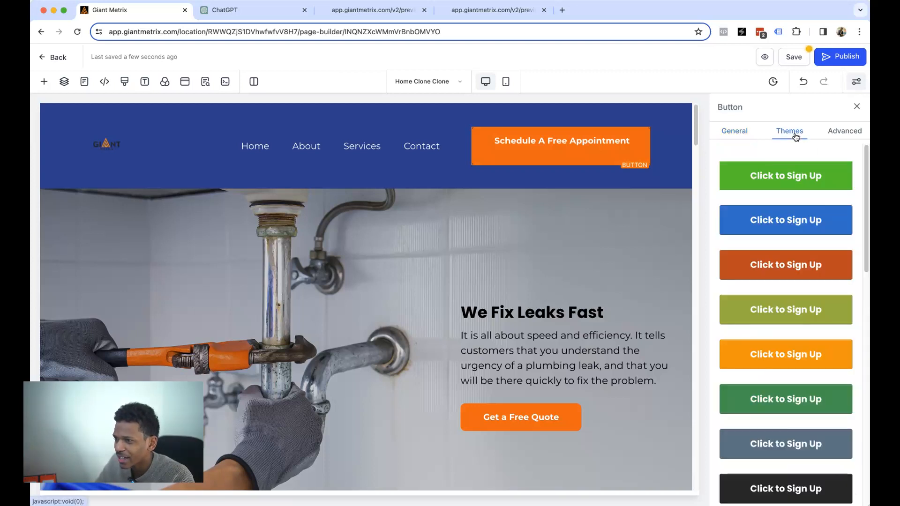
scroll(801, 281, down, 5)
scroll(805, 240, up, 5)
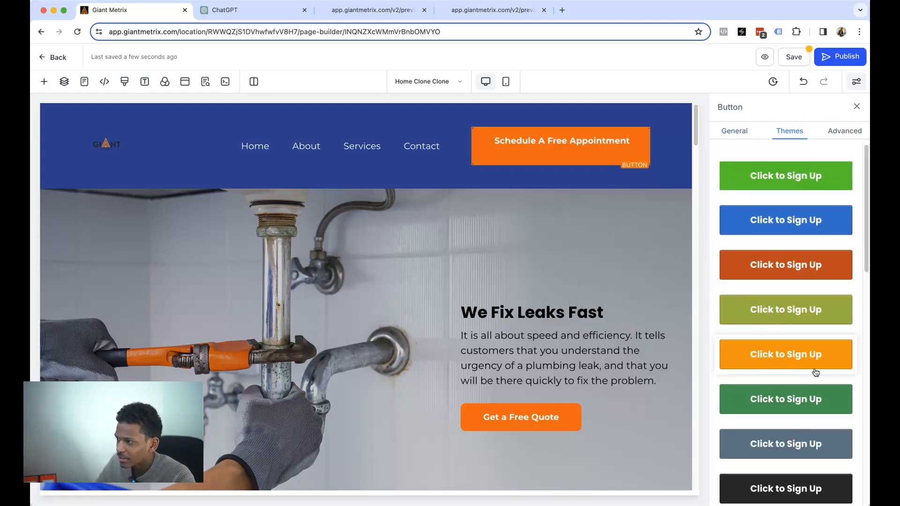
scroll(797, 361, down, 1)
scroll(810, 267, up, 1)
click(846, 132)
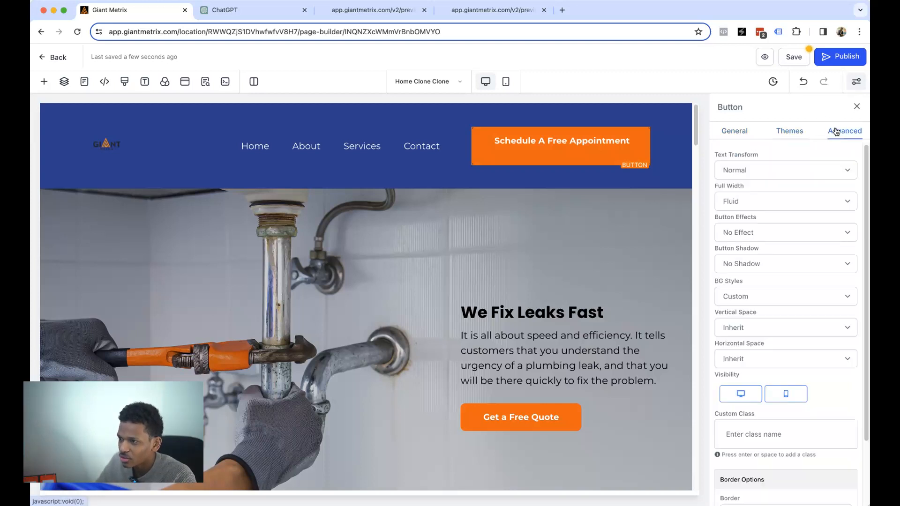
click(735, 131)
click(857, 107)
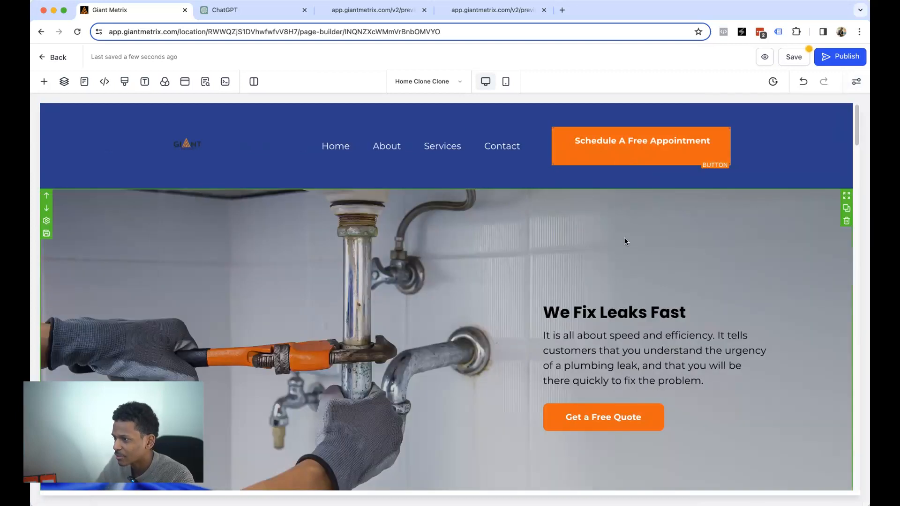
- Select the blue header section and bring up its Background Color choices
click(106, 146)
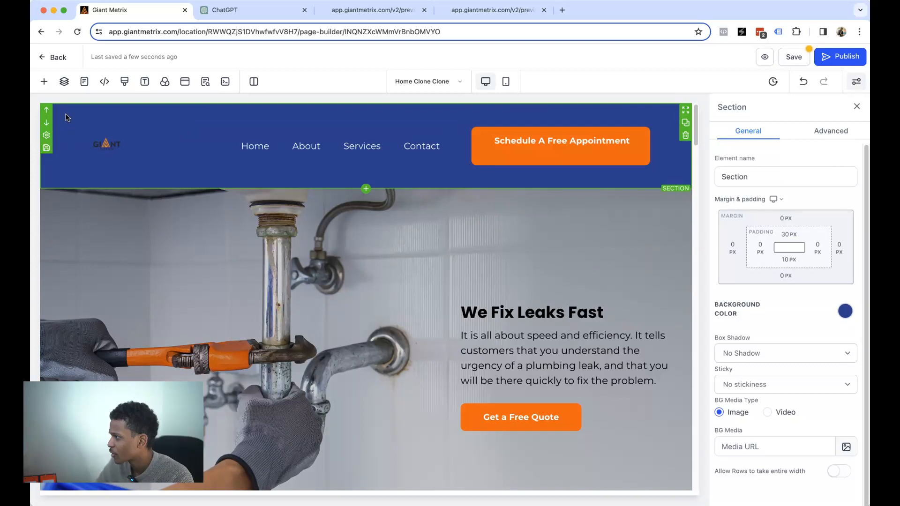
click(846, 312)
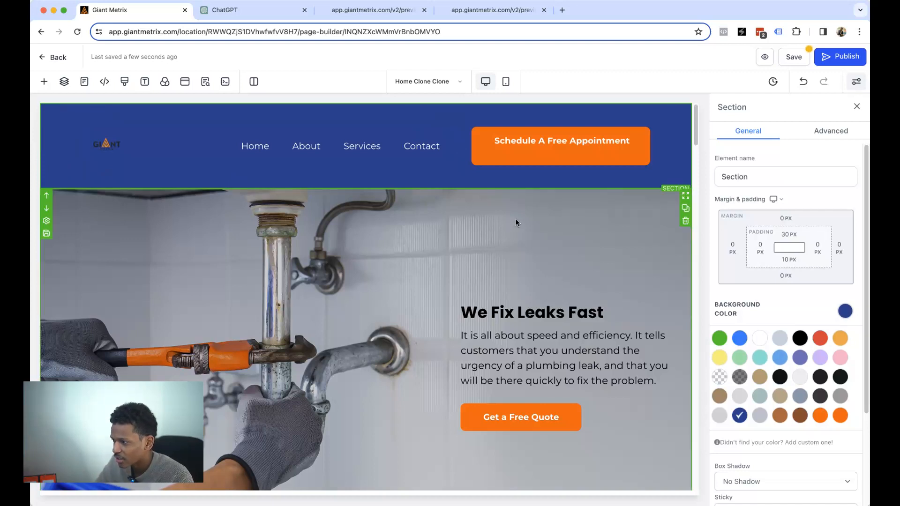
scroll(515, 219, down, 3)
- Open the 'We Fix Leaks Fast' hero headline for text editing
click(478, 268)
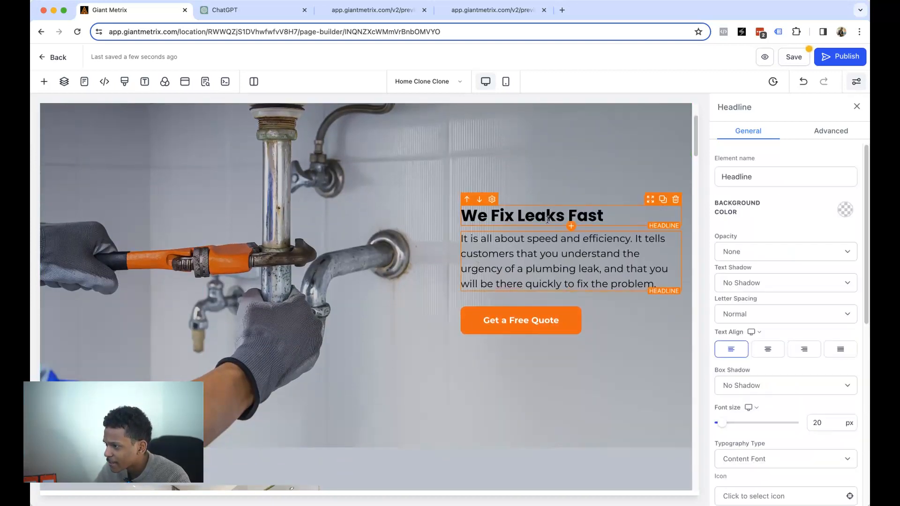
click(546, 215)
click(612, 212)
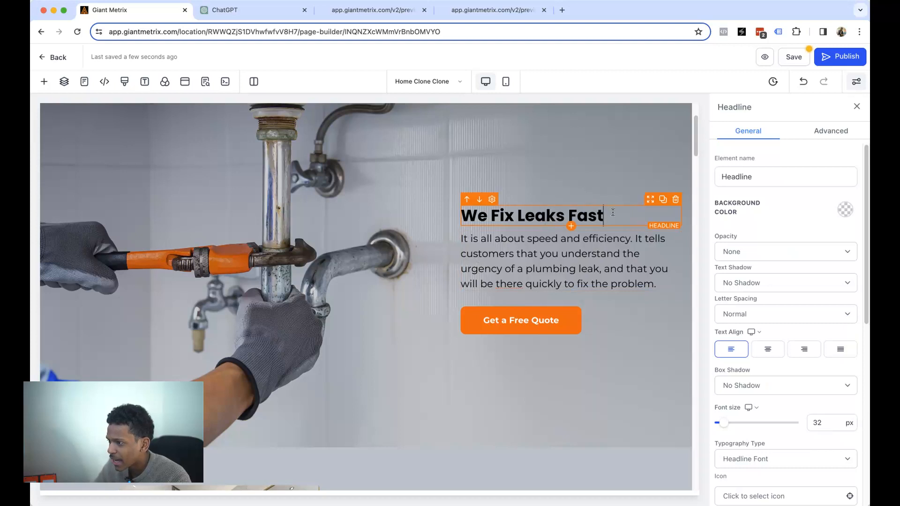
scroll(429, 193, up, 3)
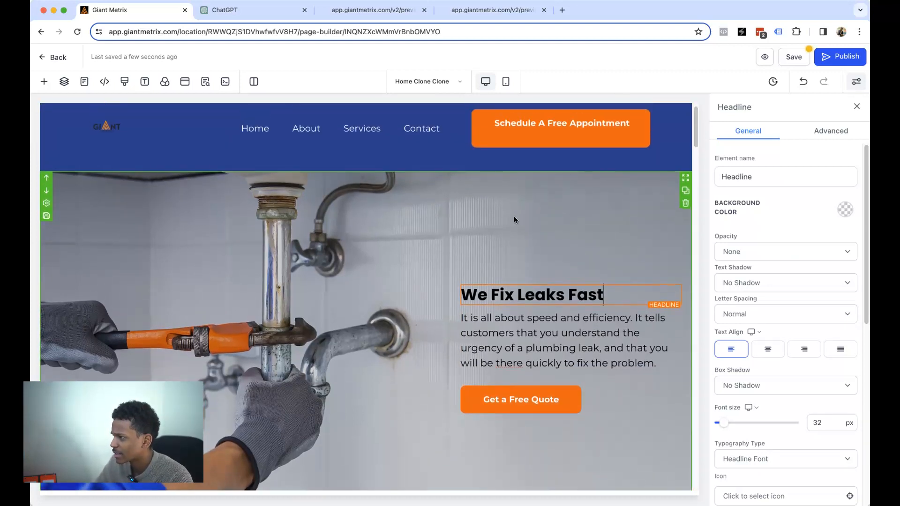
scroll(562, 234, down, 5)
scroll(614, 253, up, 5)
scroll(614, 253, down, 3)
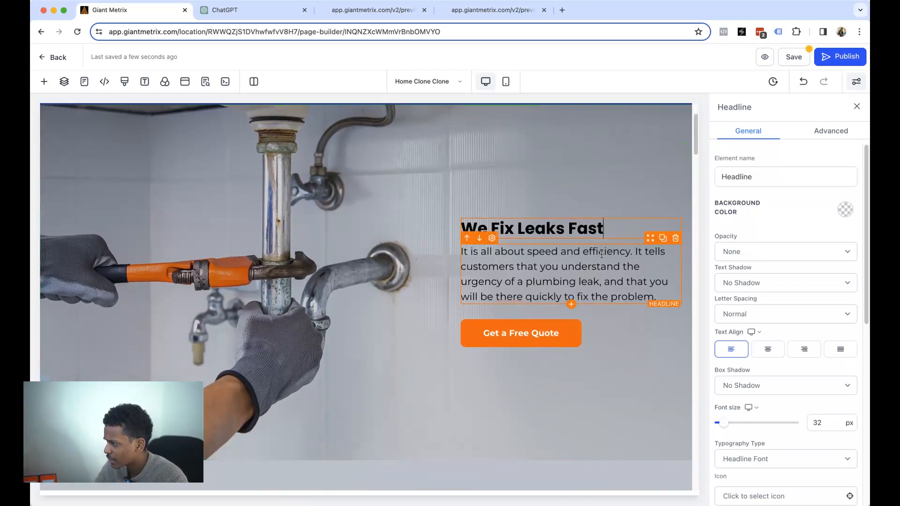
scroll(601, 255, down, 1)
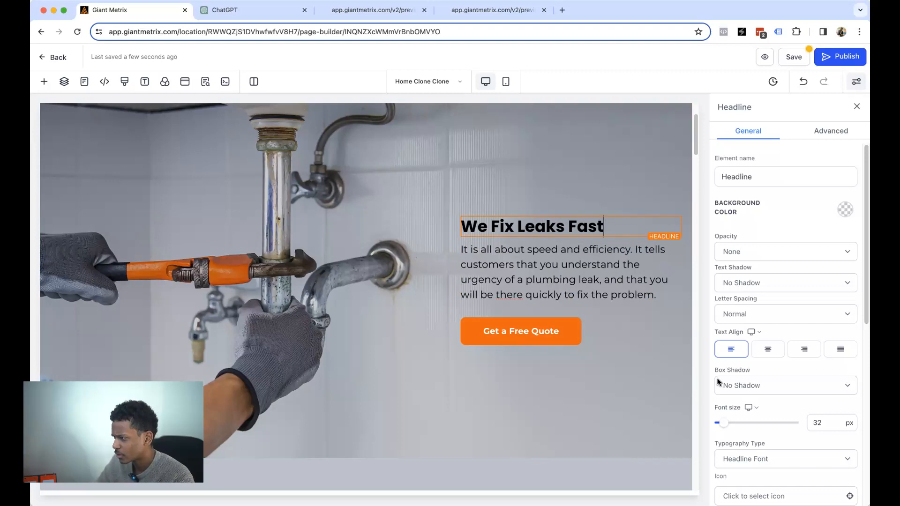
click(595, 230)
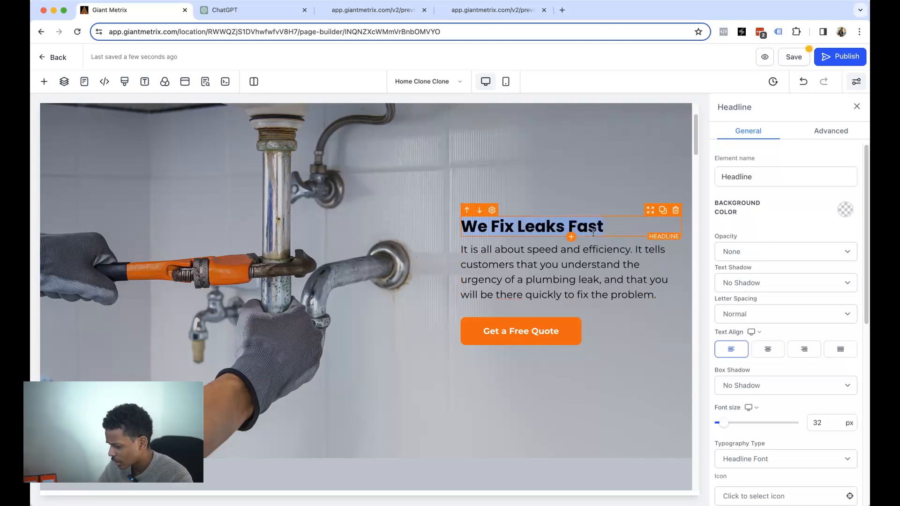
- Ask ChatGPT for plumbing headlines like 'We Fix Leaks Fast' and select the 'Drip. Drop. Done!' suggestion
click(251, 10)
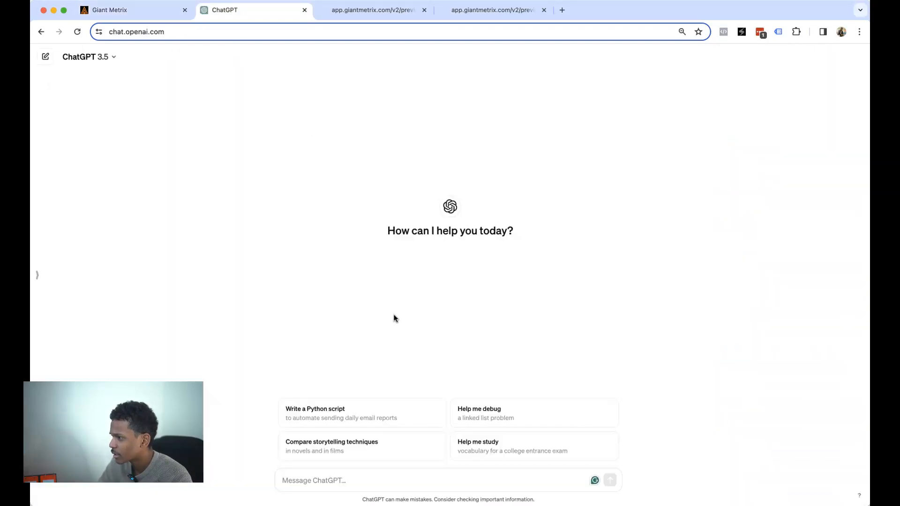
text(Write me headlines to a)
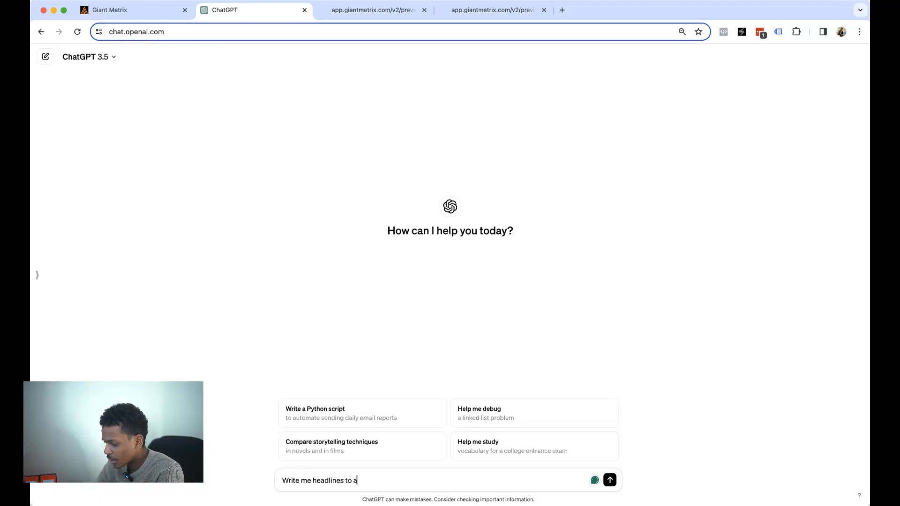
text(my)
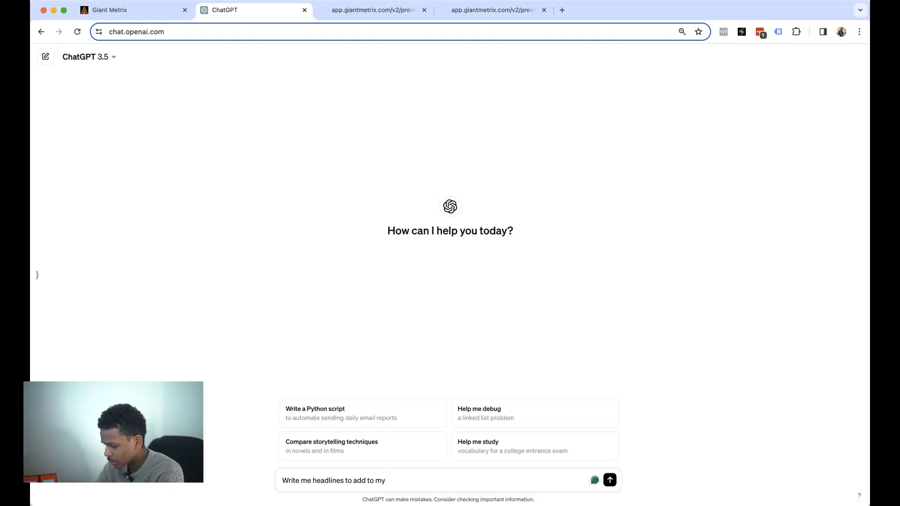
text( plumbing business website)
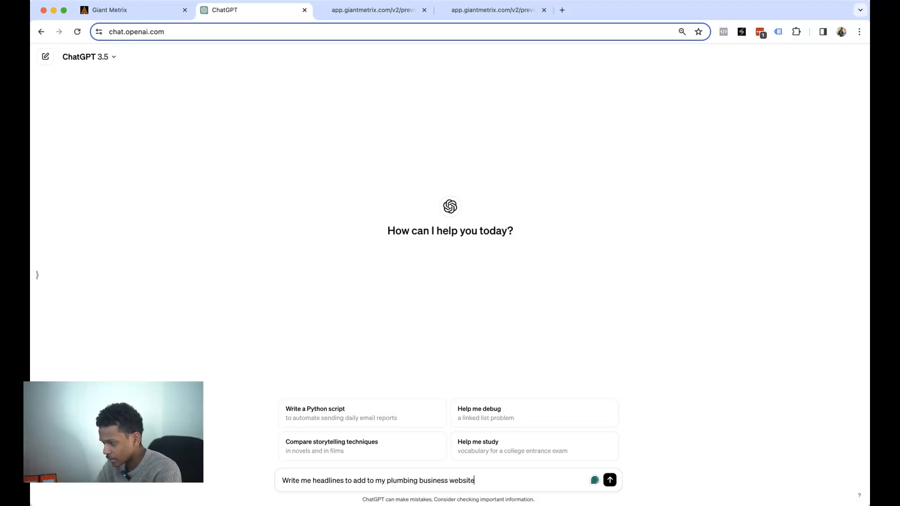
text(sample ,)
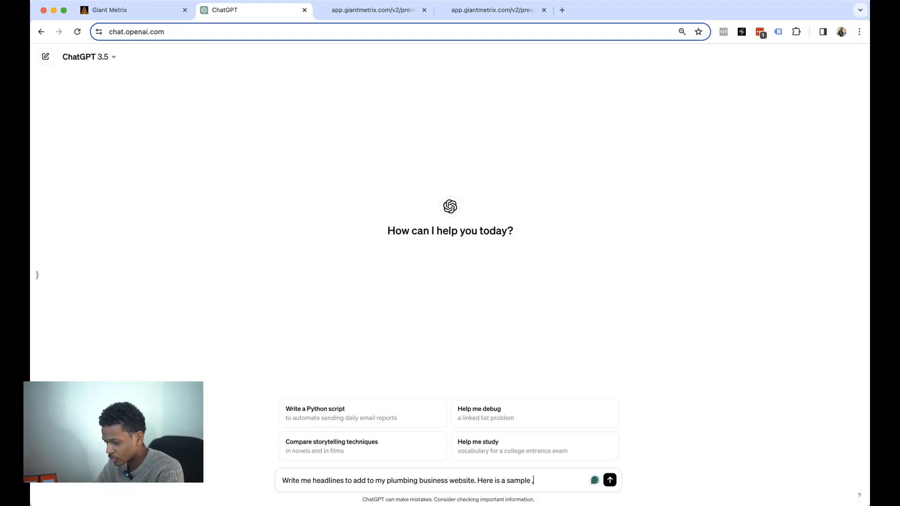
text("We Fix Leaks Fast)
key(Return)
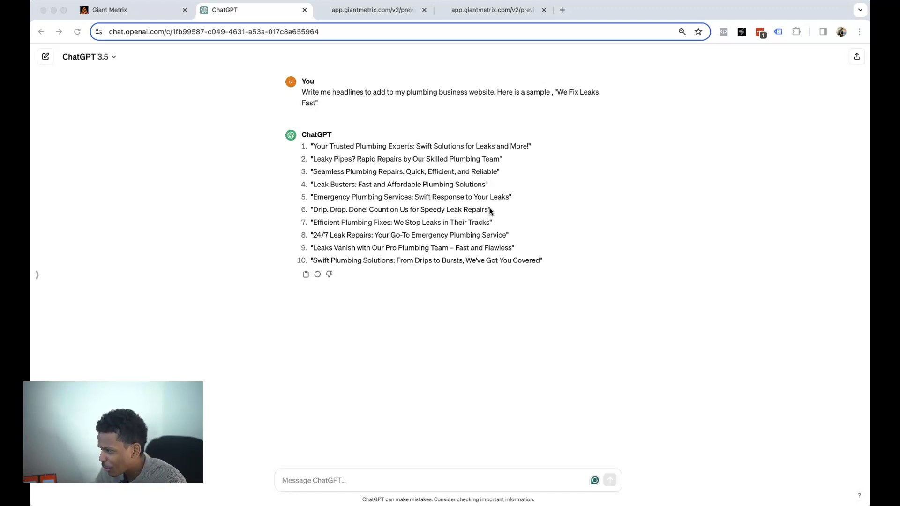
drag(488, 209, 313, 210)
key(super+c)
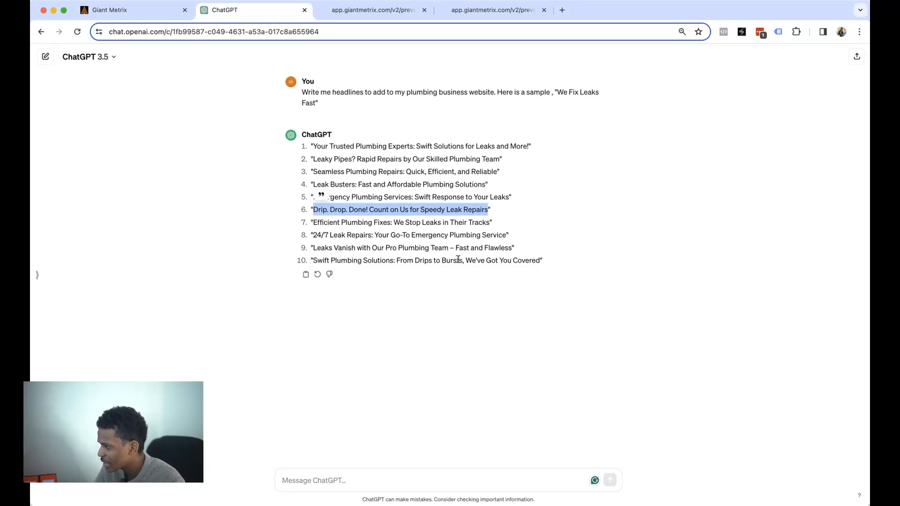
- Paste 'Drip. Drop. Done! Count on Us for Speedy Leak Repairs' over the hero headline
click(139, 13)
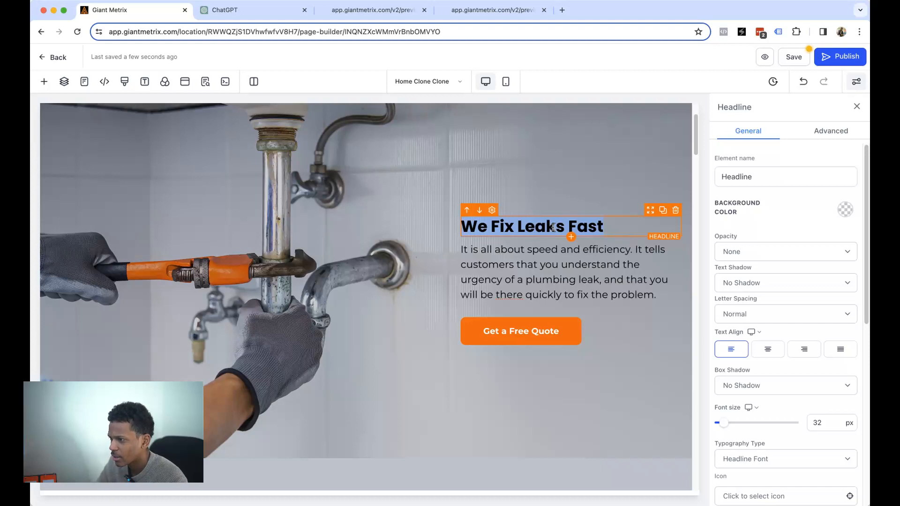
key(super+v)
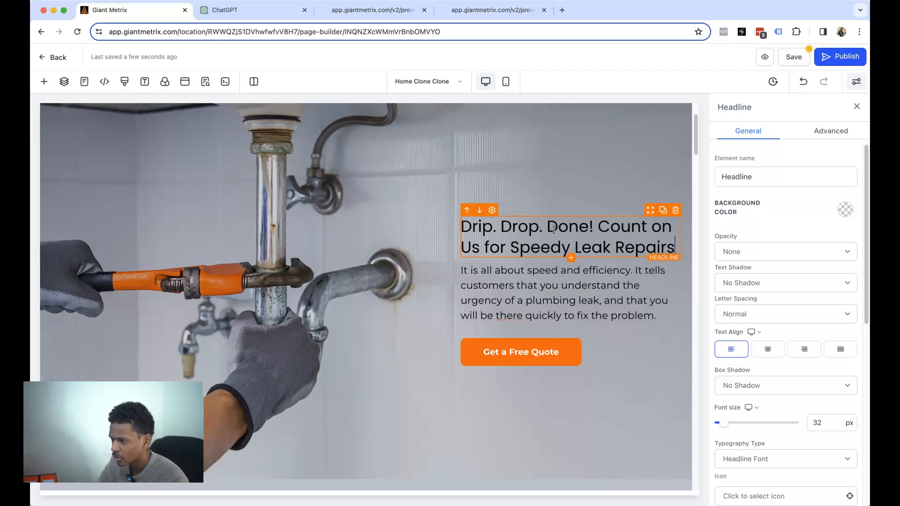
triple_click(486, 227)
scroll(773, 377, down, 4)
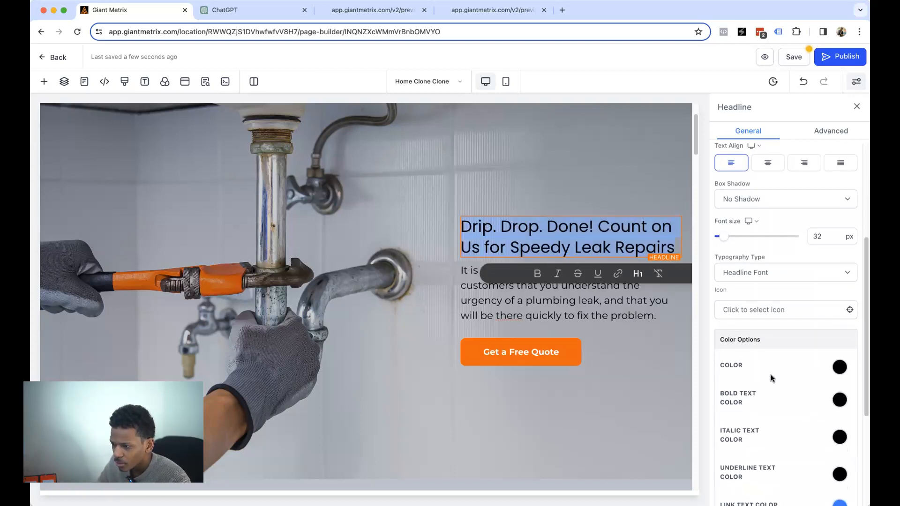
scroll(790, 343, down, 1)
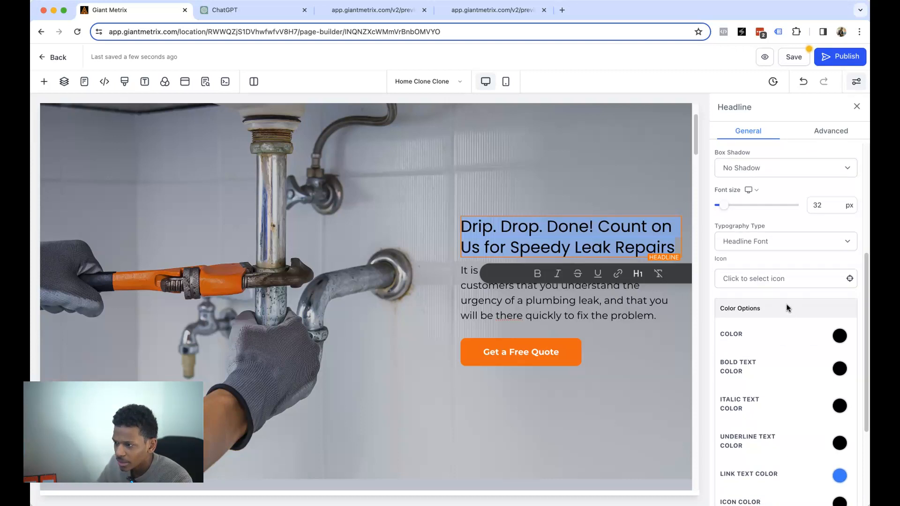
scroll(777, 285, up, 2)
scroll(762, 243, up, 3)
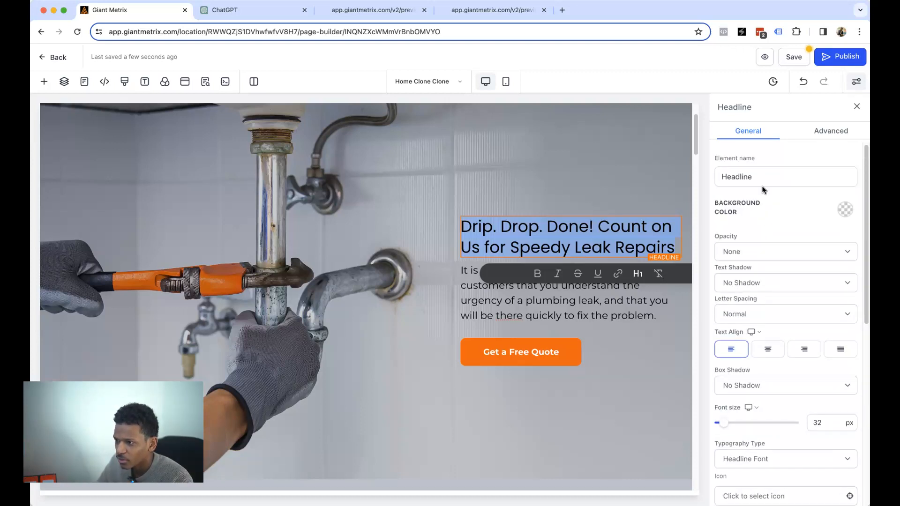
scroll(773, 237, down, 8)
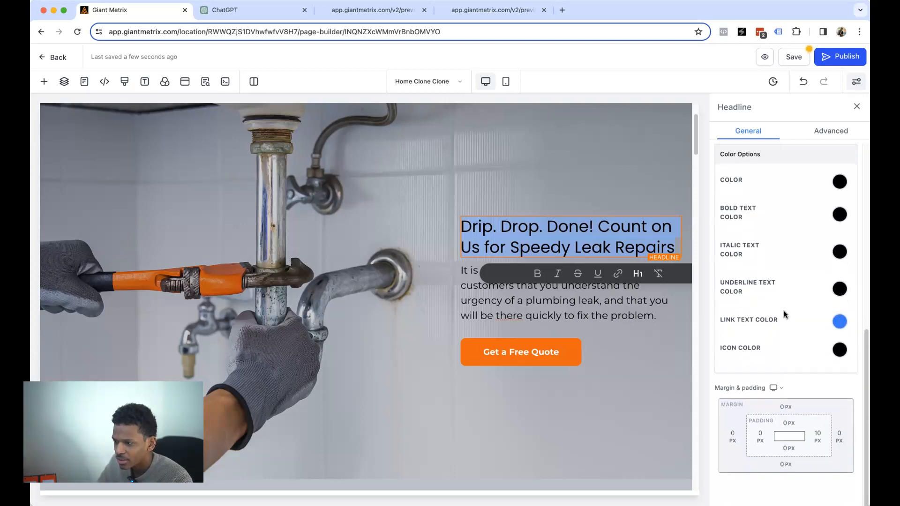
scroll(785, 309, up, 2)
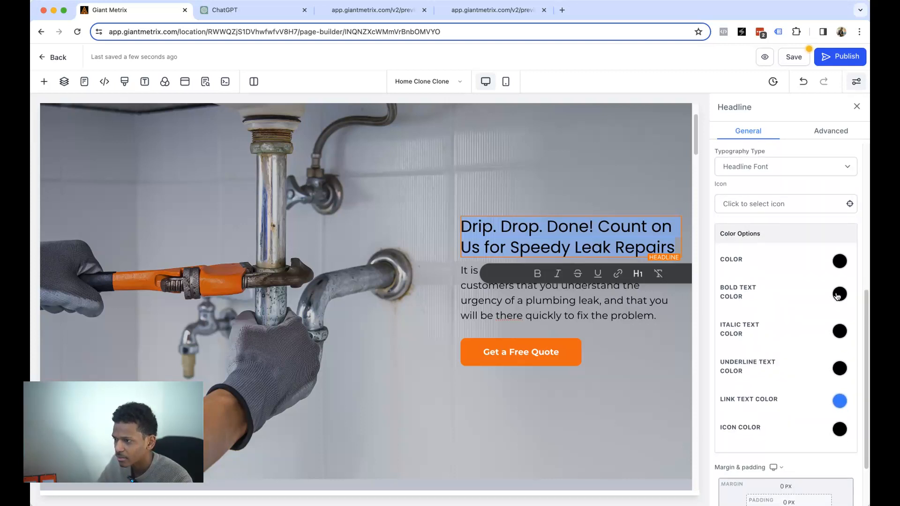
scroll(825, 286, up, 8)
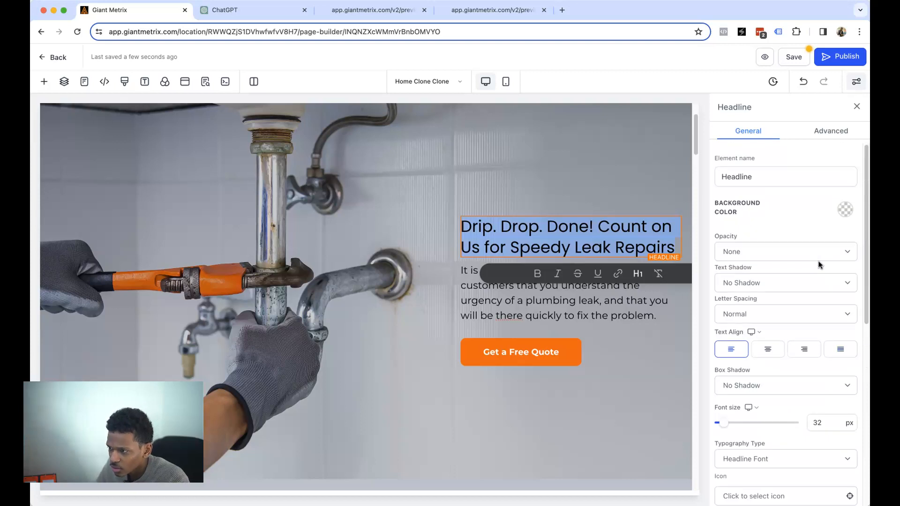
- Review the headline's Advanced and General settings and per-device font sizes, then select the paragraph below
click(826, 130)
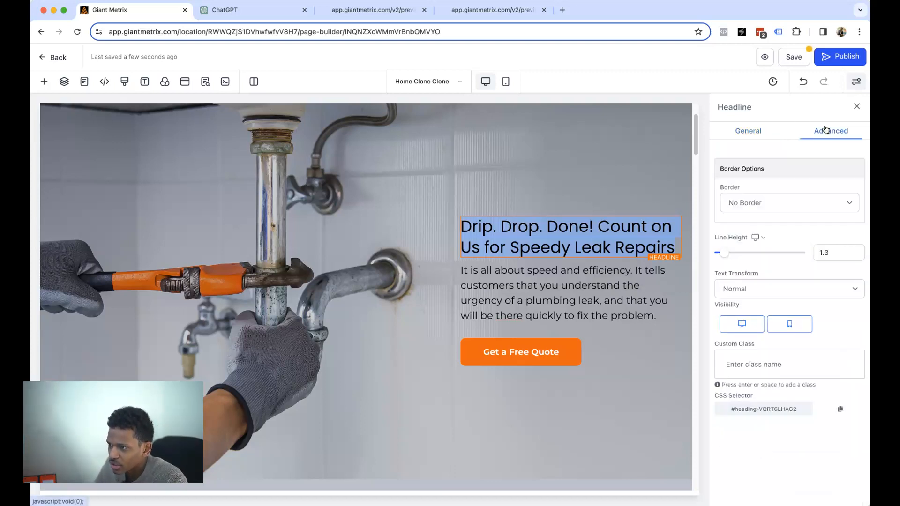
click(759, 130)
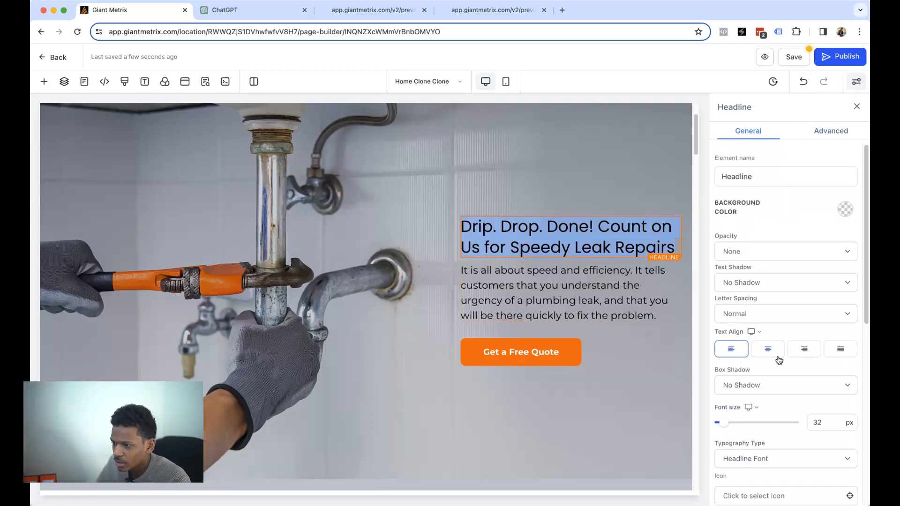
scroll(781, 360, down, 1)
scroll(805, 366, down, 3)
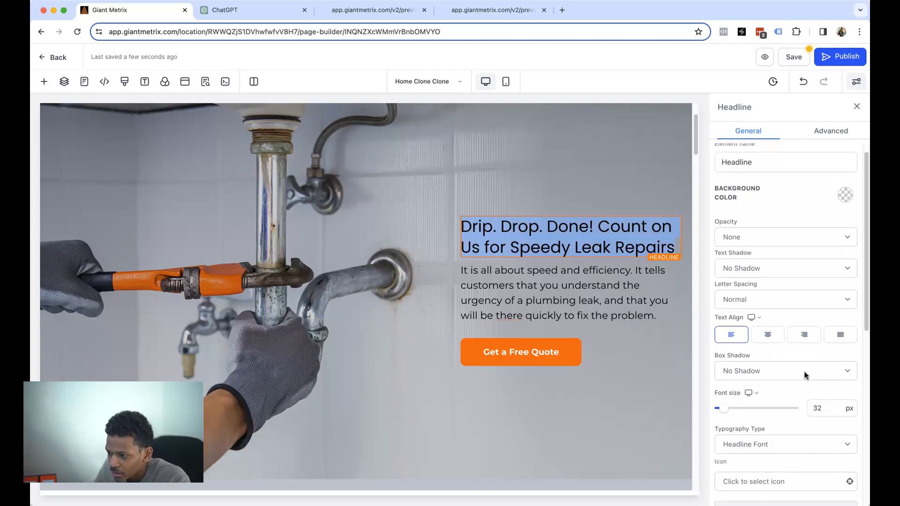
scroll(810, 383, down, 1)
click(755, 334)
click(812, 332)
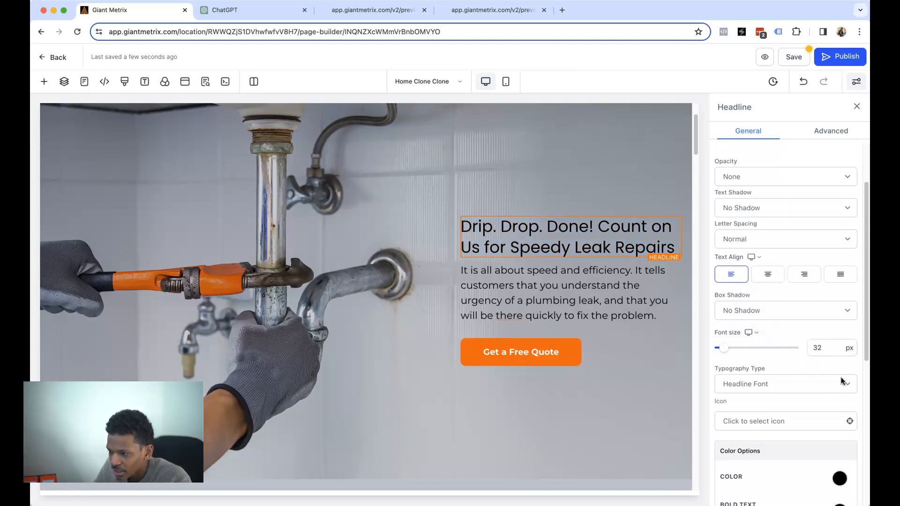
click(752, 333)
scroll(805, 354, down, 1)
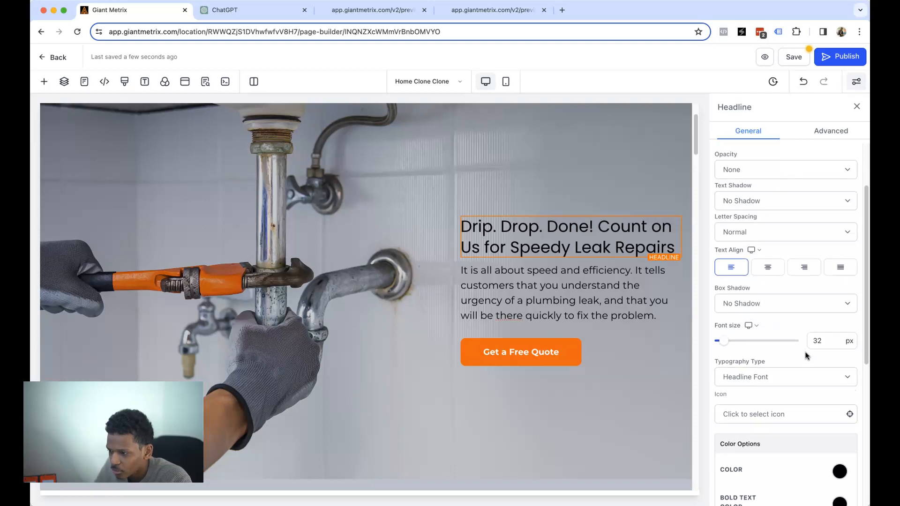
scroll(806, 355, down, 5)
scroll(804, 355, down, 2)
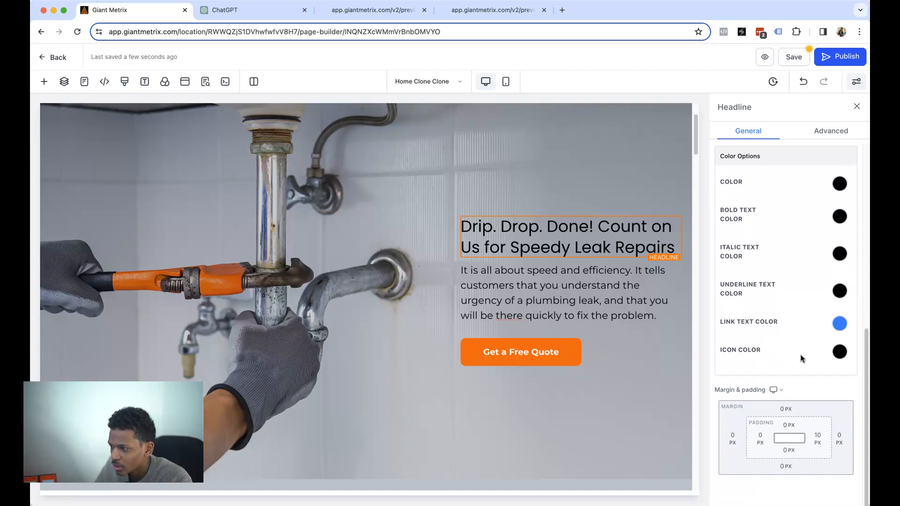
click(519, 285)
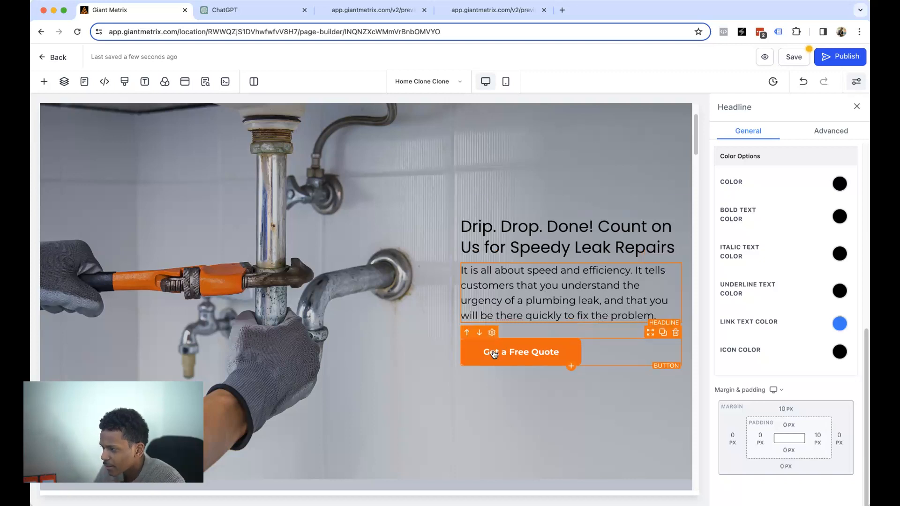
- Copy the 24/7 emergency services paragraph from the Your Trusted Plumbing Partner section
scroll(313, 287, up, 2)
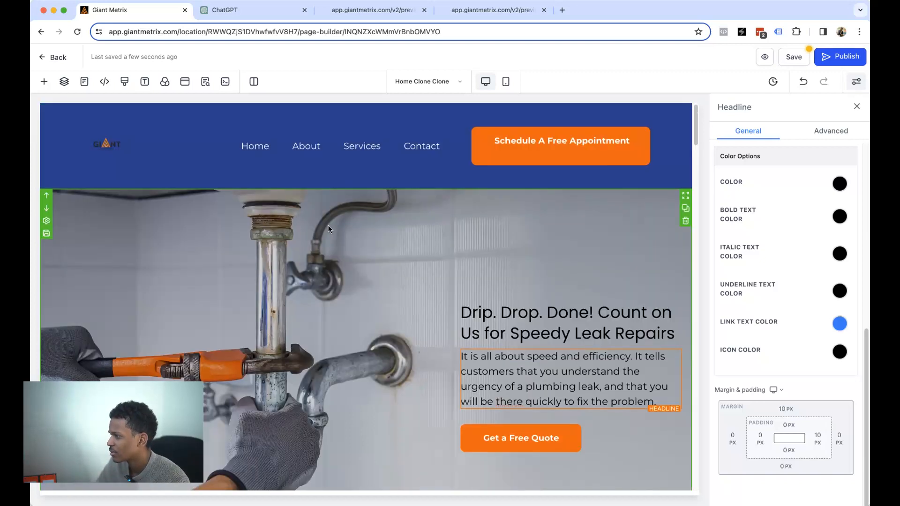
scroll(328, 227, down, 10)
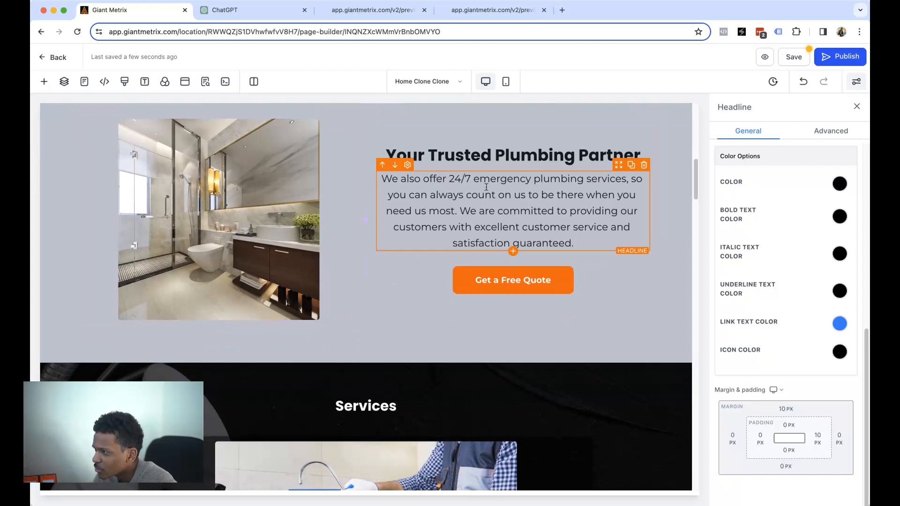
click(572, 228)
drag(584, 245, 386, 178)
key(super+c)
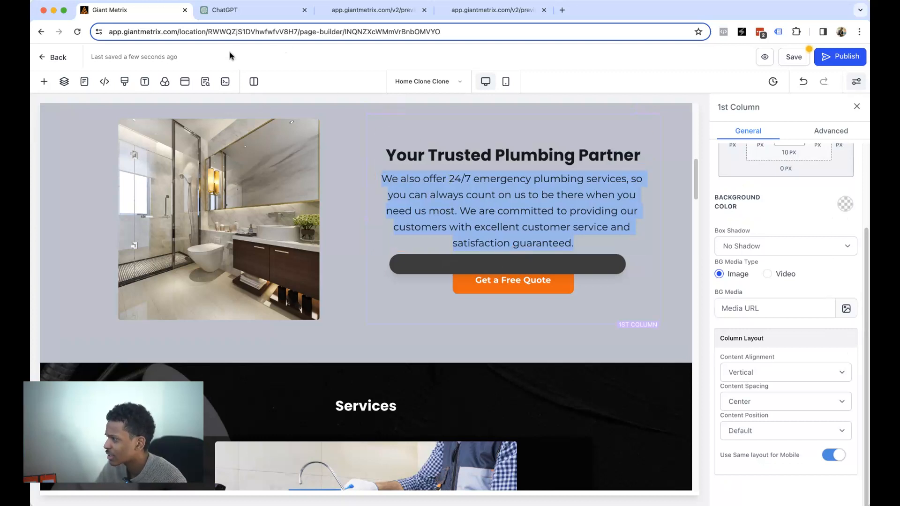
click(233, 12)
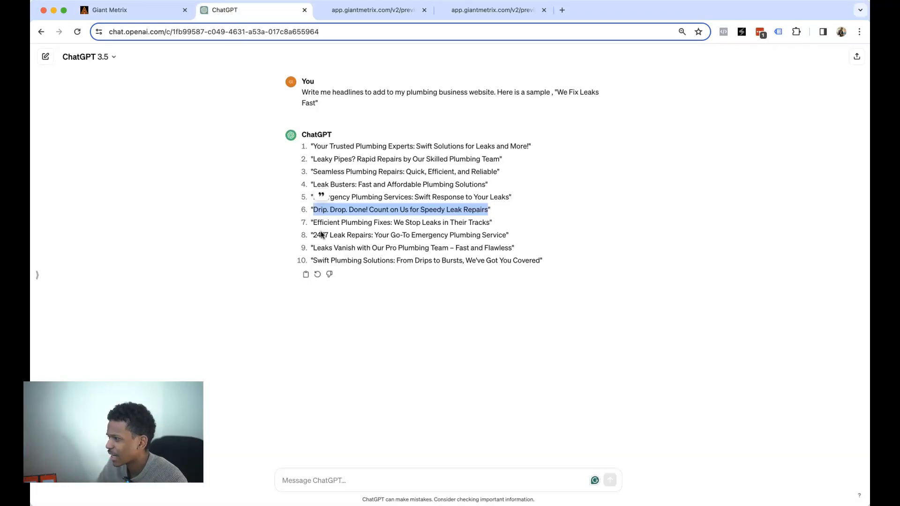
- Ask ChatGPT to reword the pasted 24/7 paragraph to be more convincing
click(405, 489)
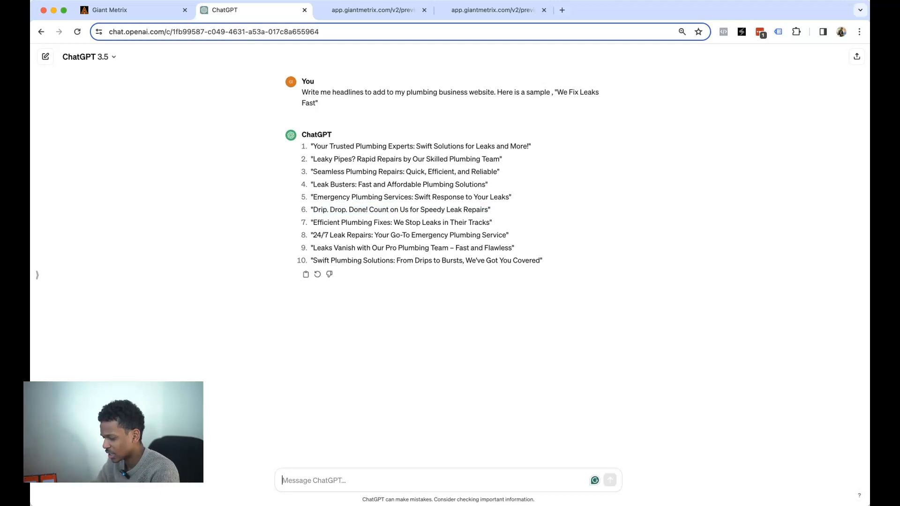
text(we)
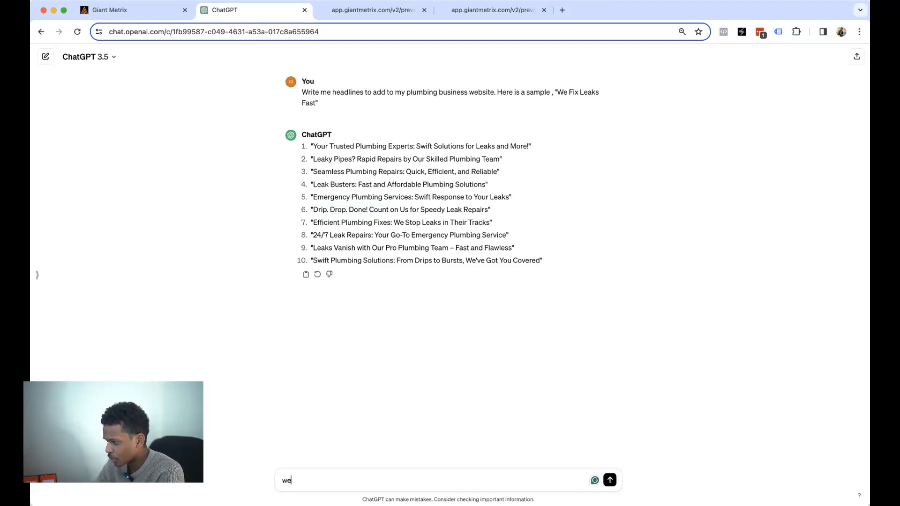
text( word this section of my website)
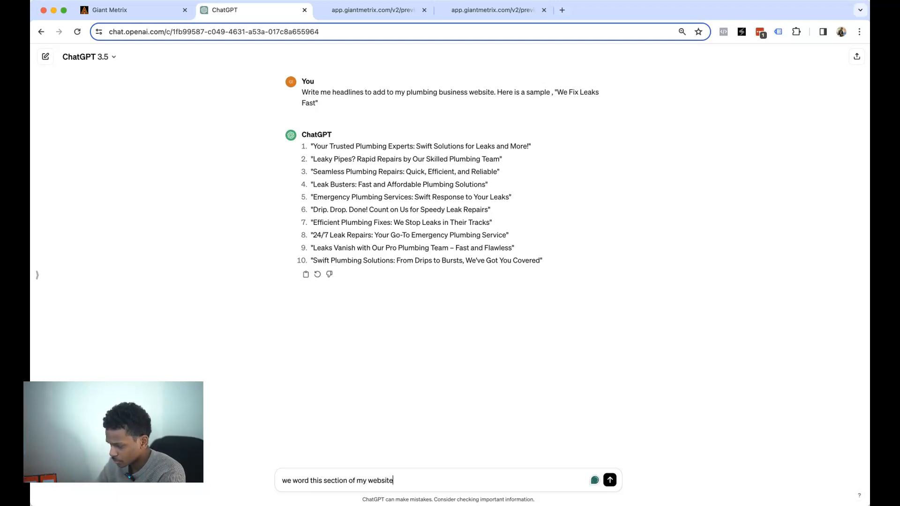
text( to be convi)
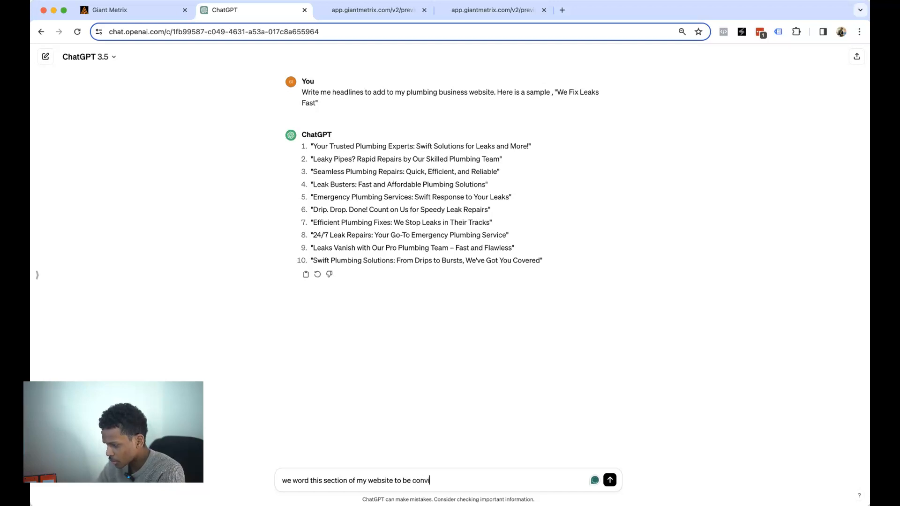
text(ncing to my potential clients, ")
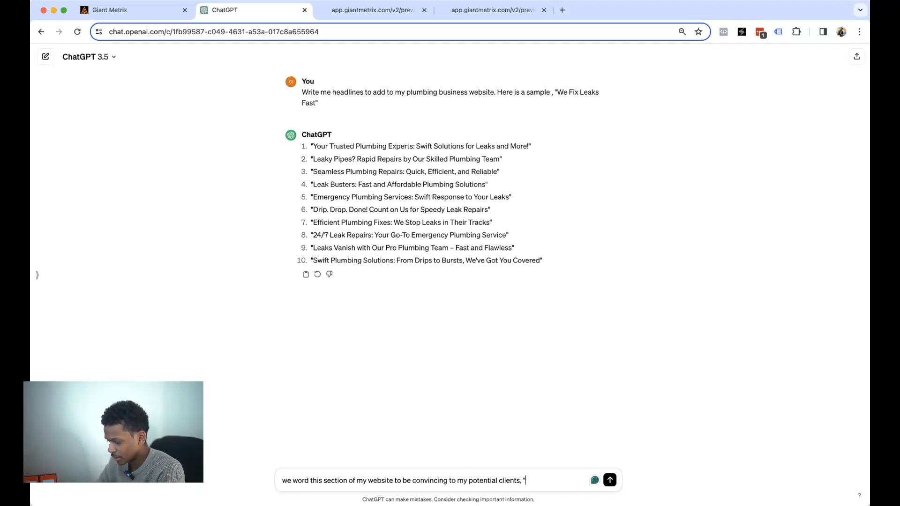
key(super+v)
key(Return)
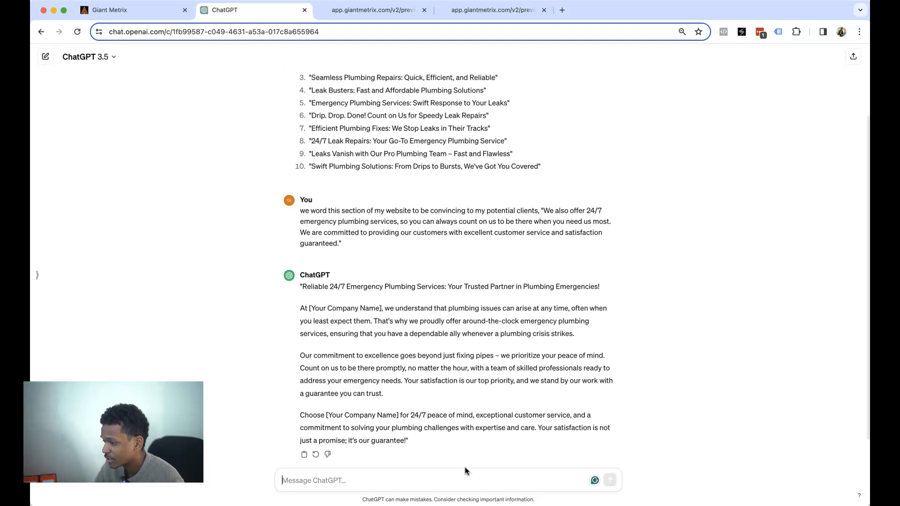
- Send the follow-up 'rewrite in 1 paragraph', correcting its typos
text(rewite in)
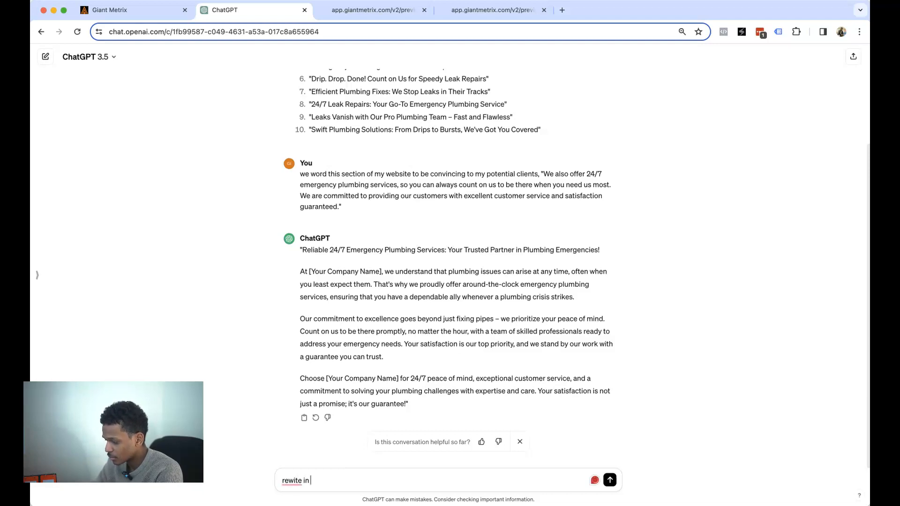
text( 1 paragrapg)
key(BackSpace)
text(h)
click(292, 481)
text(e)
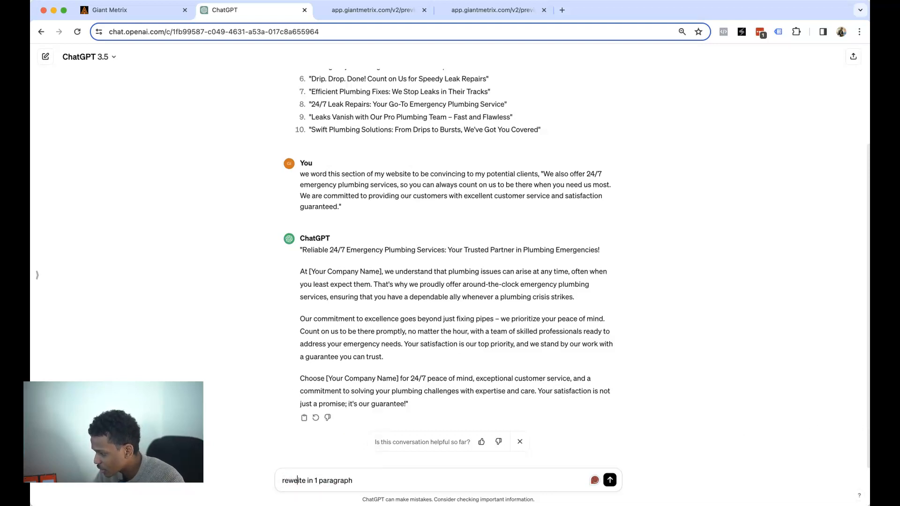
key(BackSpace)
text(ri)
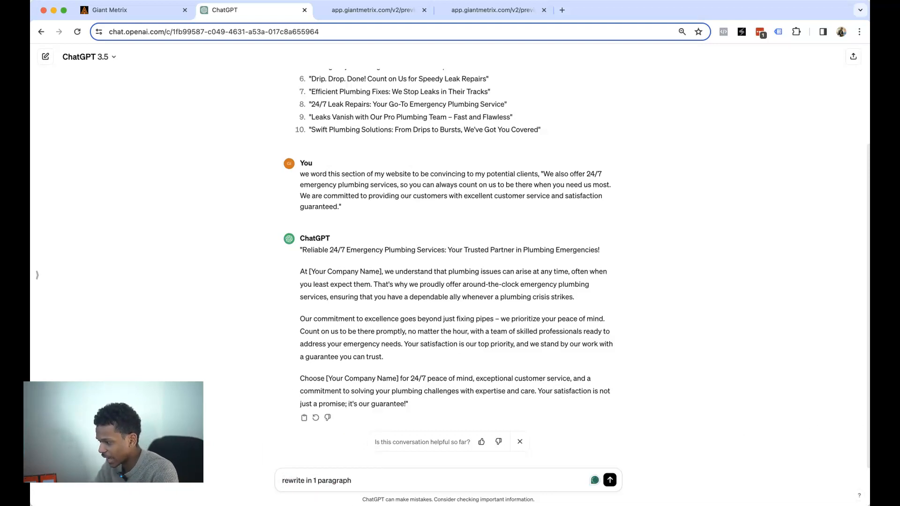
key(Return)
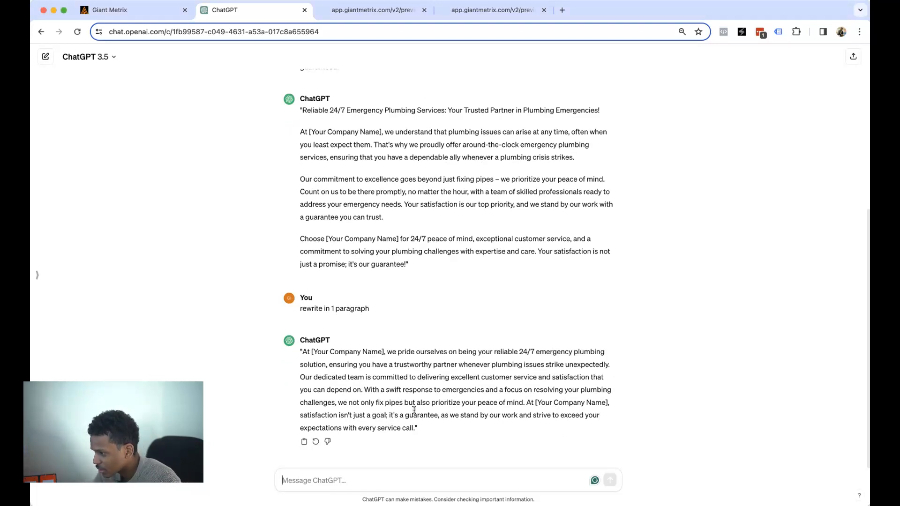
- Select the whole single-paragraph reply starting 'At [Your Company Name]'
drag(514, 352, 565, 359)
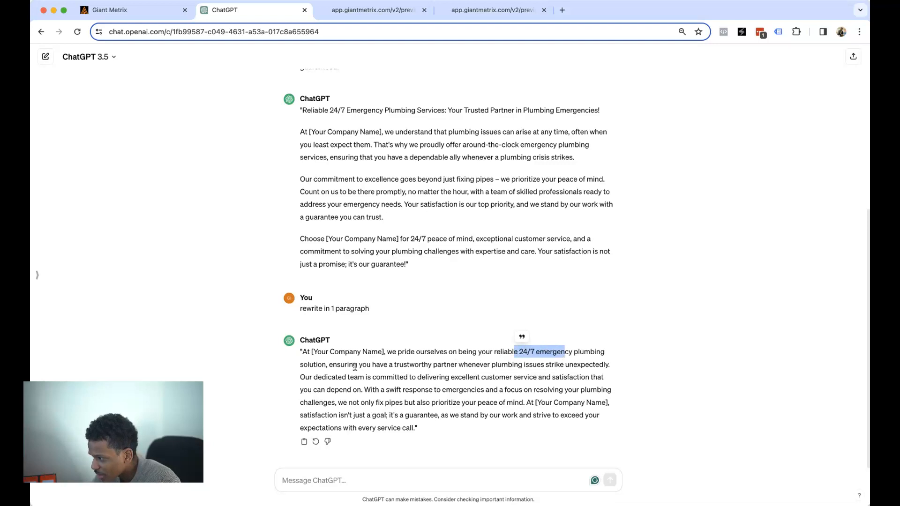
drag(300, 373, 455, 380)
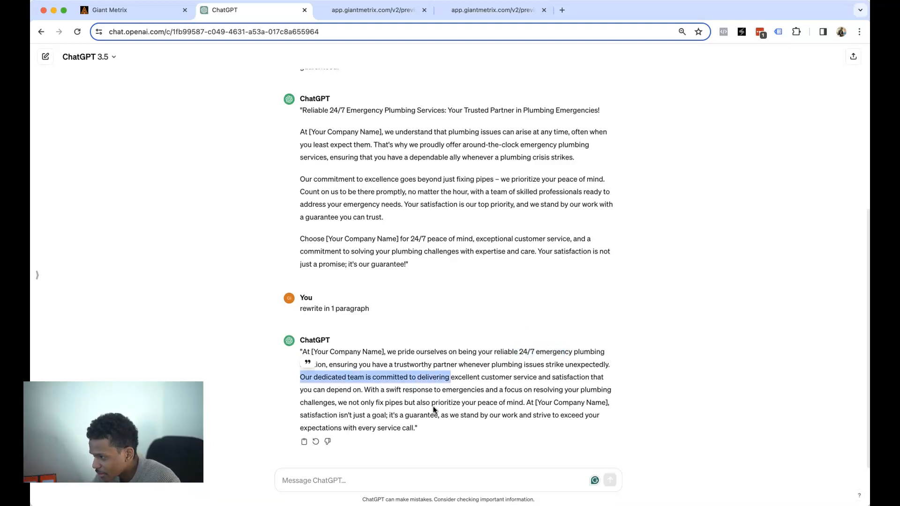
click(432, 409)
drag(414, 427, 301, 352)
key(super+c)
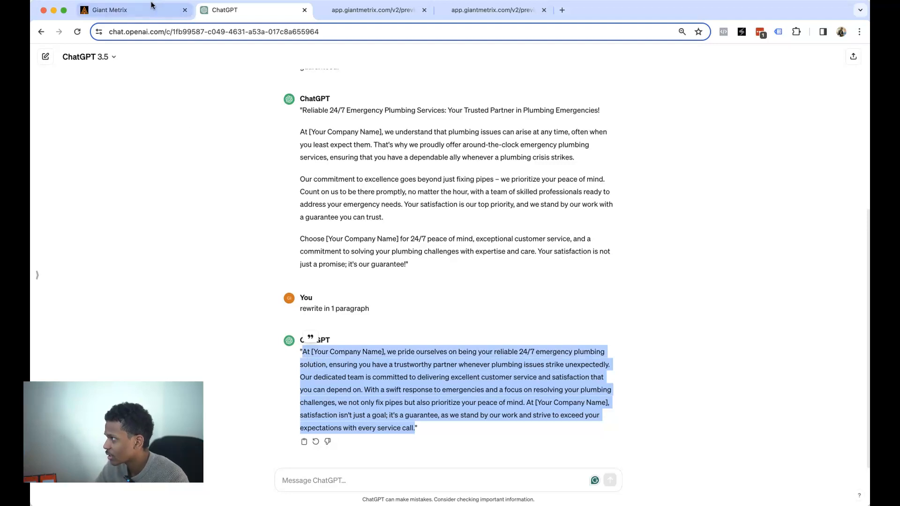
click(136, 10)
- Paste the ChatGPT rewrite over the Trusted Plumbing Partner paragraph
triple_click(439, 178)
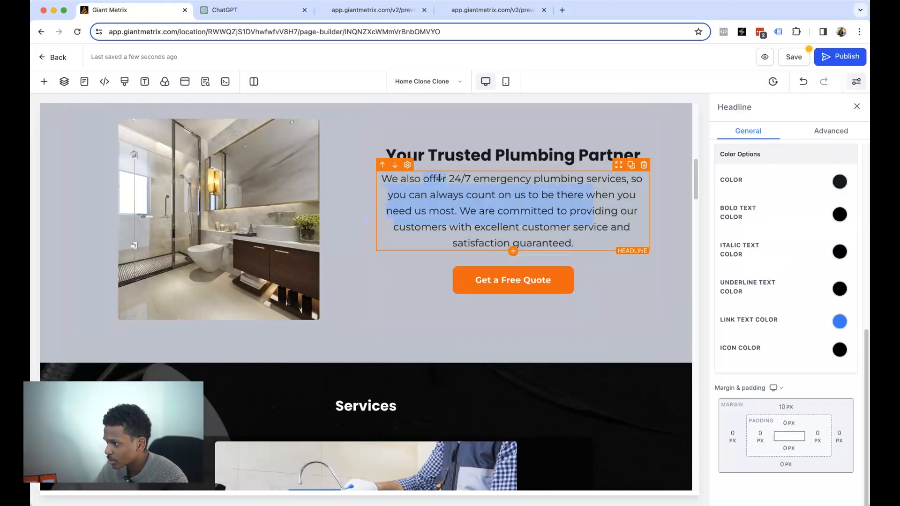
key(super+v)
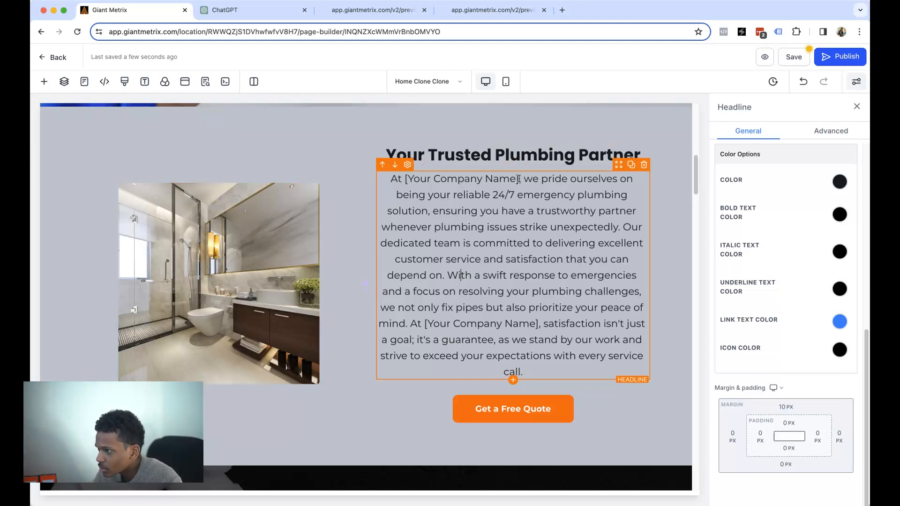
drag(532, 180, 375, 171)
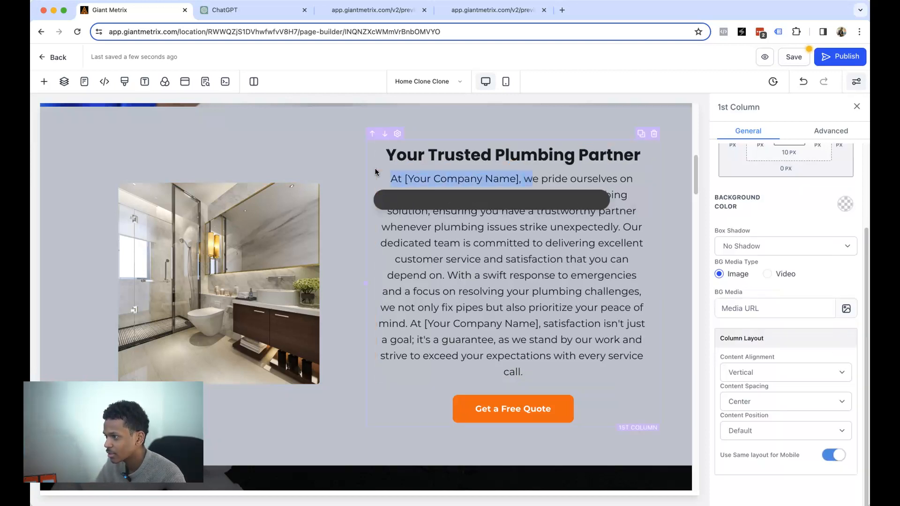
text(W)
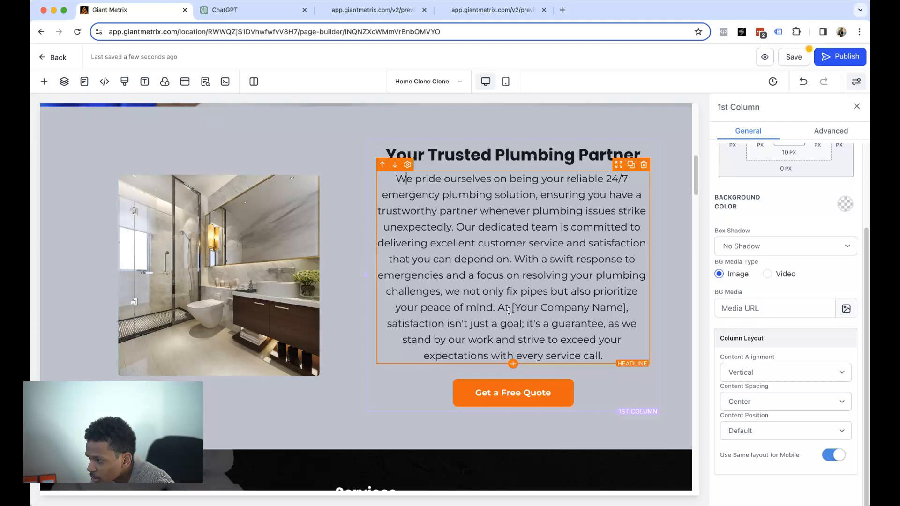
- Replace the [Your Company Name] placeholder with 'Water Works, LLC'
drag(512, 307, 526, 323)
click(555, 312)
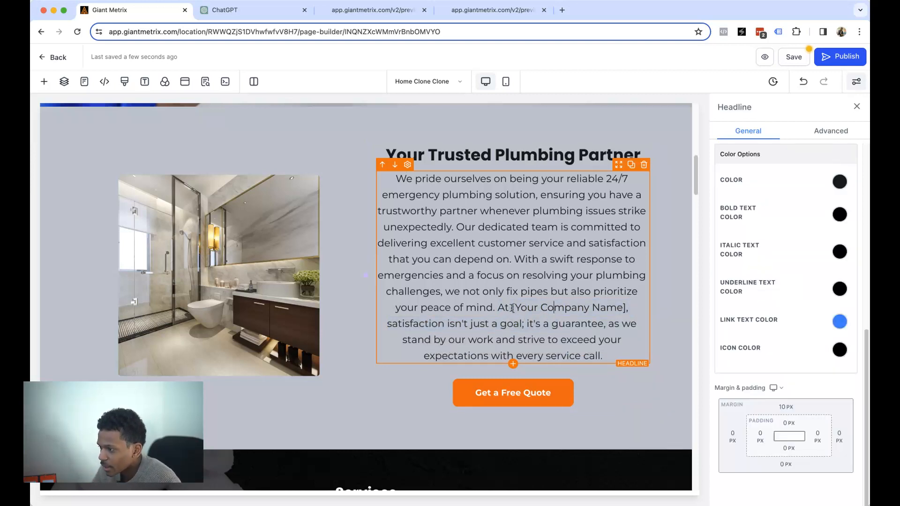
drag(512, 308, 625, 304)
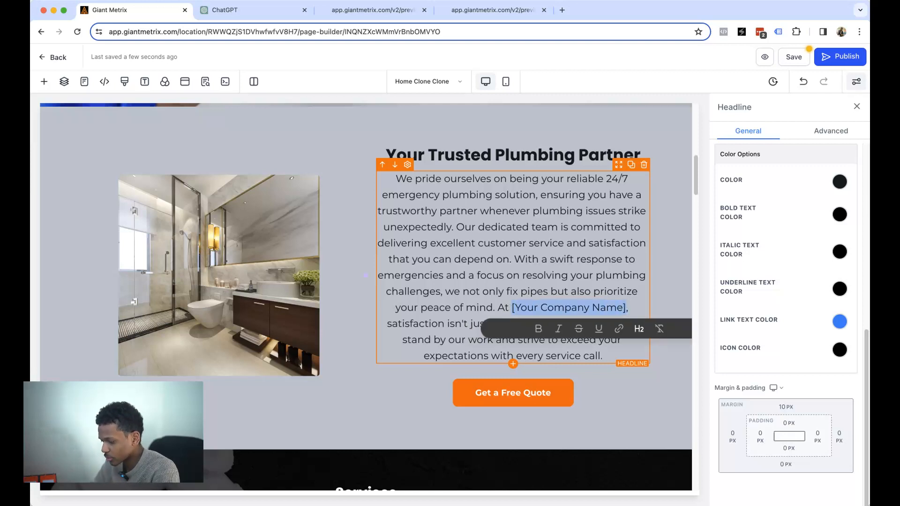
key(BackSpace)
text(w, satisfaction isn't just)
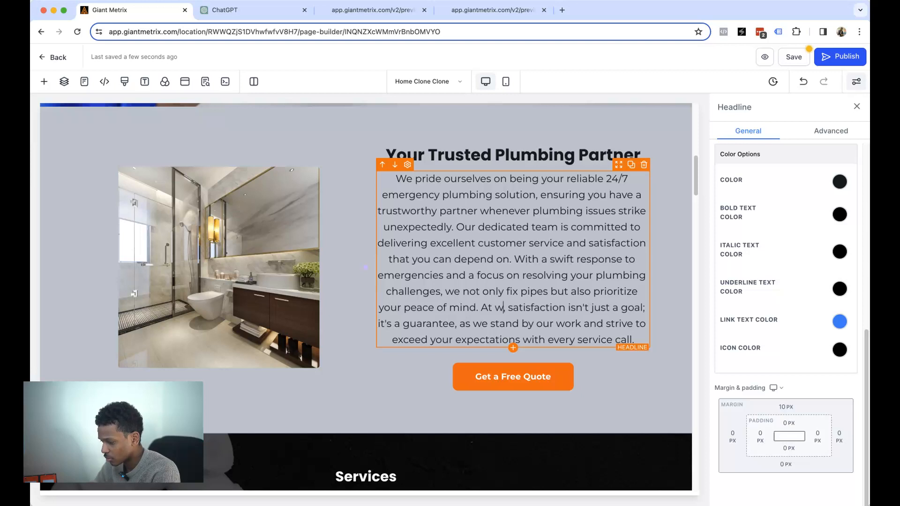
key(BackSpace)
text(Water Wr)
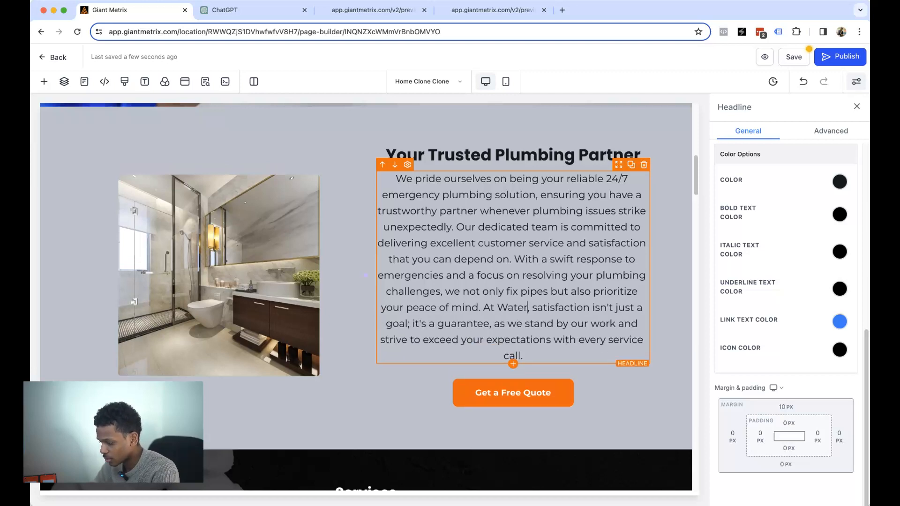
key(BackSpace)
text(orks, LLC,)
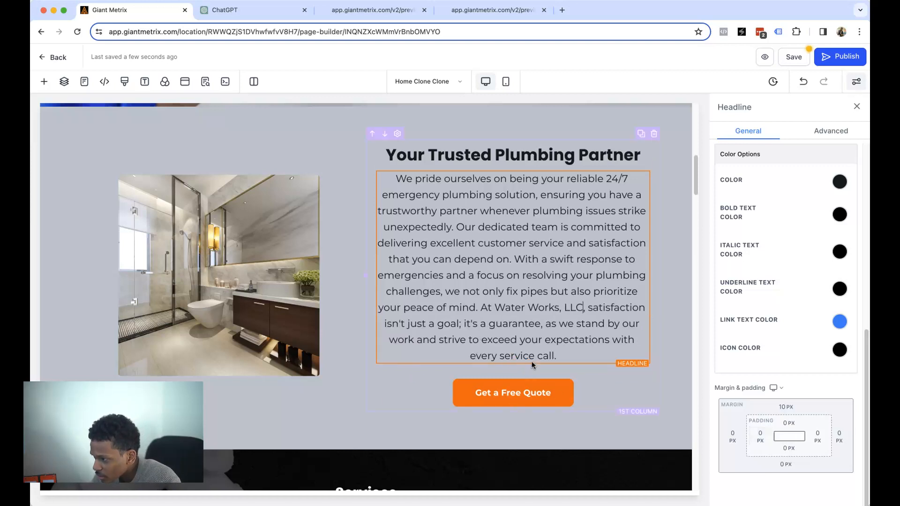
- Trim the paragraph so it ends at "it's a guarantee." and save the page
drag(540, 324, 593, 352)
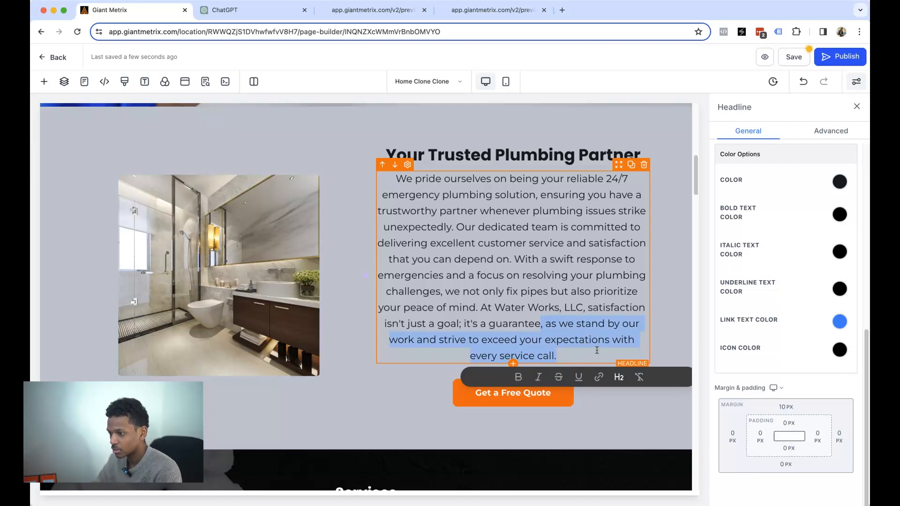
key(BackSpace)
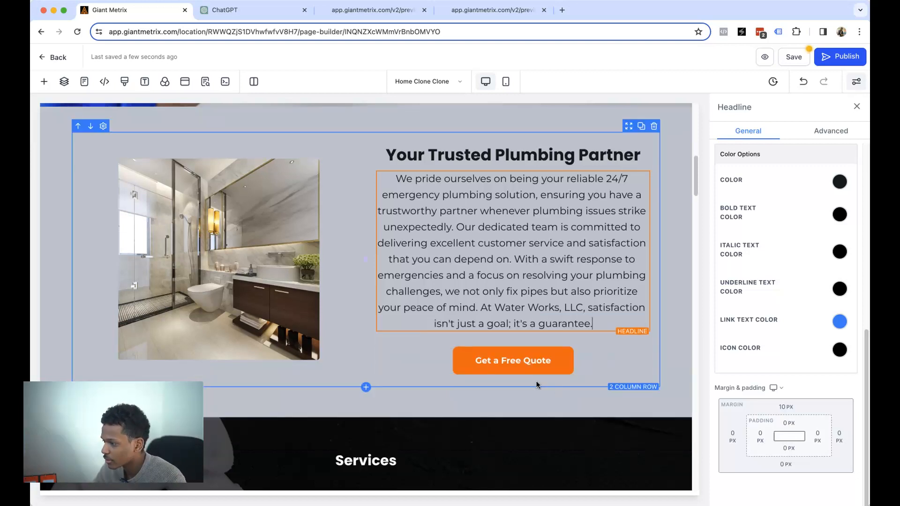
click(793, 58)
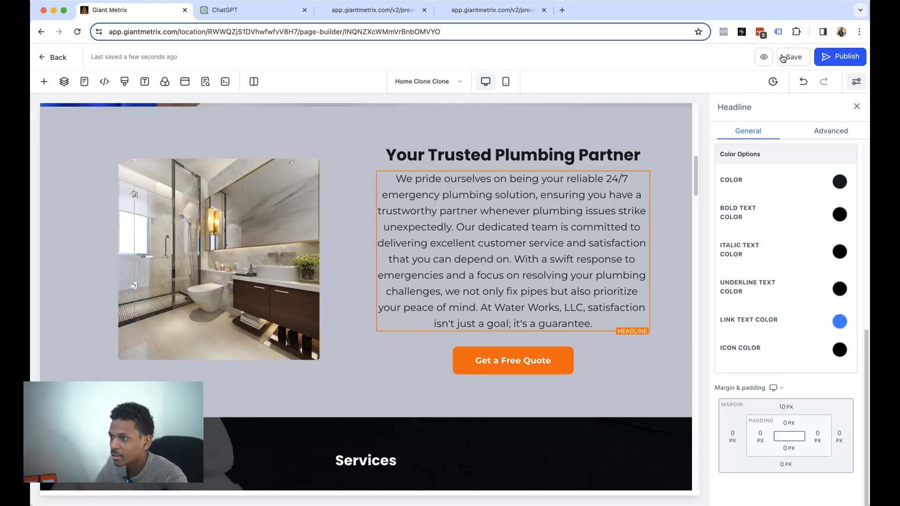
- Copy the 'Water Filtration and Purification Systems' service title
scroll(512, 312, down, 7)
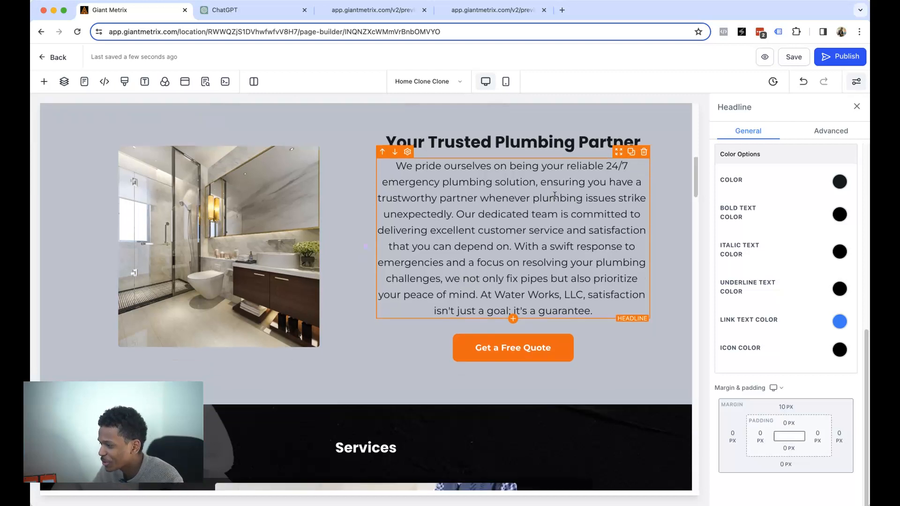
scroll(367, 158, down, 3)
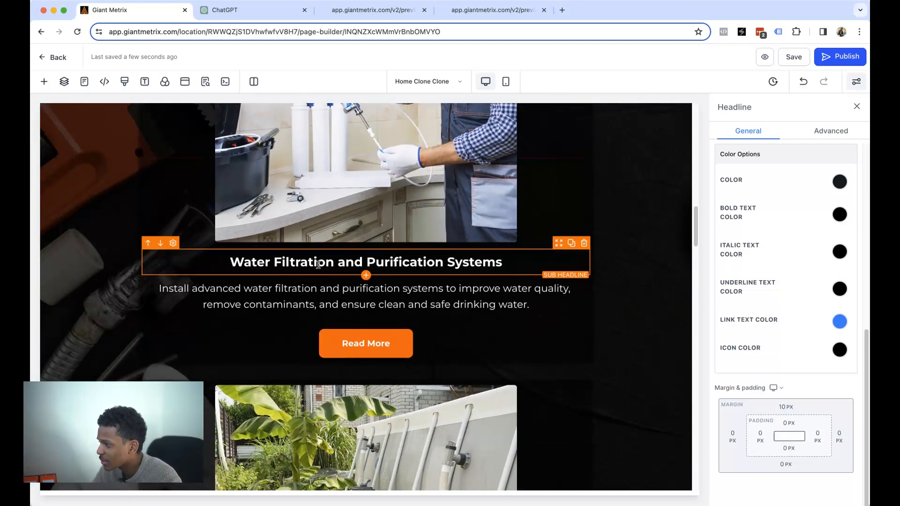
scroll(345, 258, down, 2)
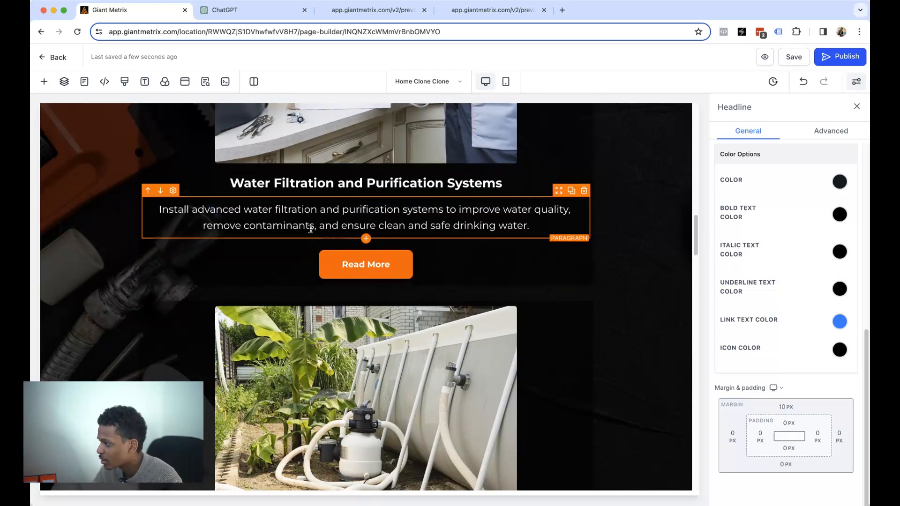
triple_click(312, 181)
key(super+c)
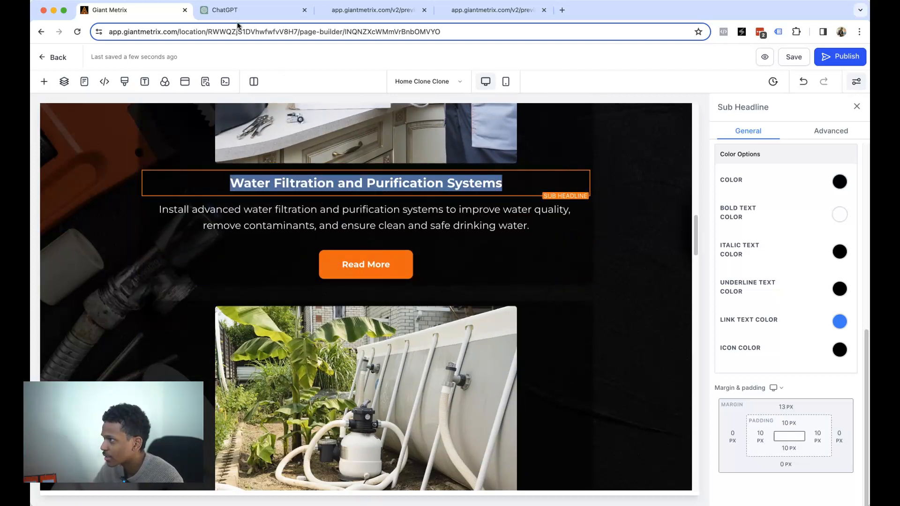
click(253, 11)
- Ask ChatGPT for a one-sentence website description of "Water Filtration and Purification Systems" and select it
click(400, 473)
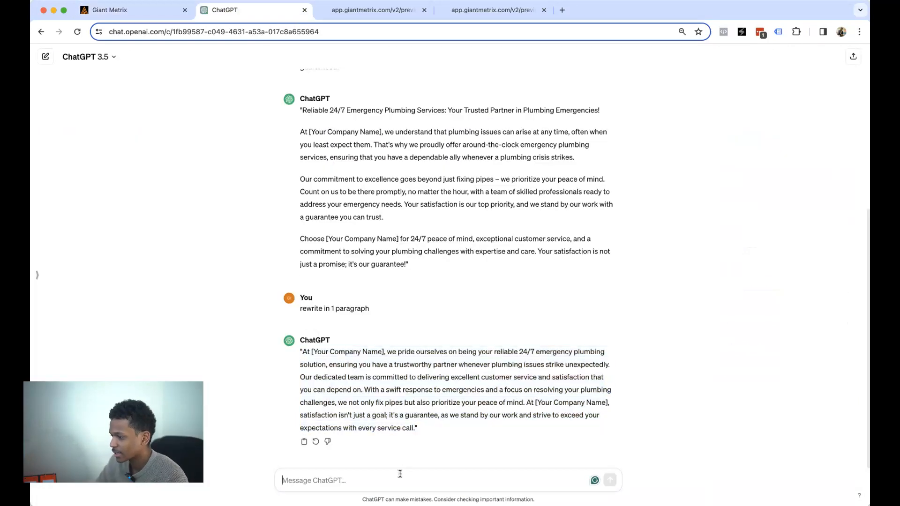
text(Write me a one sentence de)
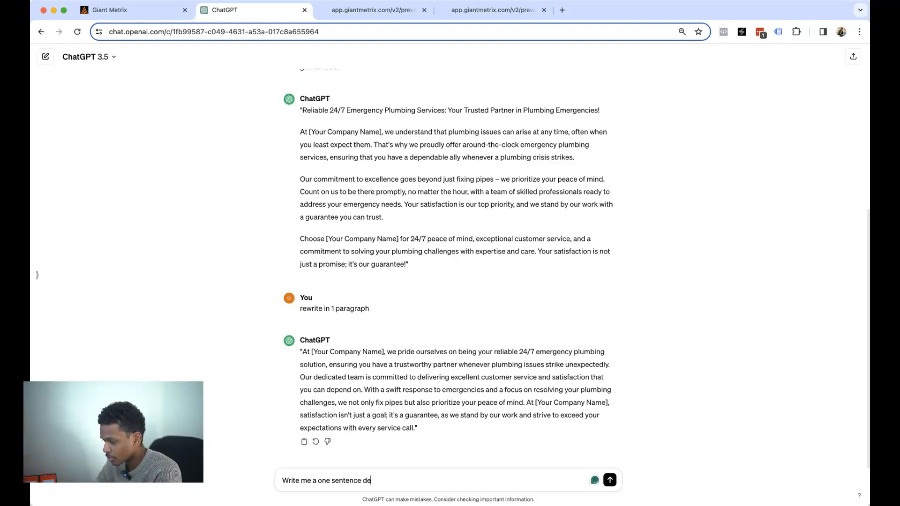
text(scription for this service on my)
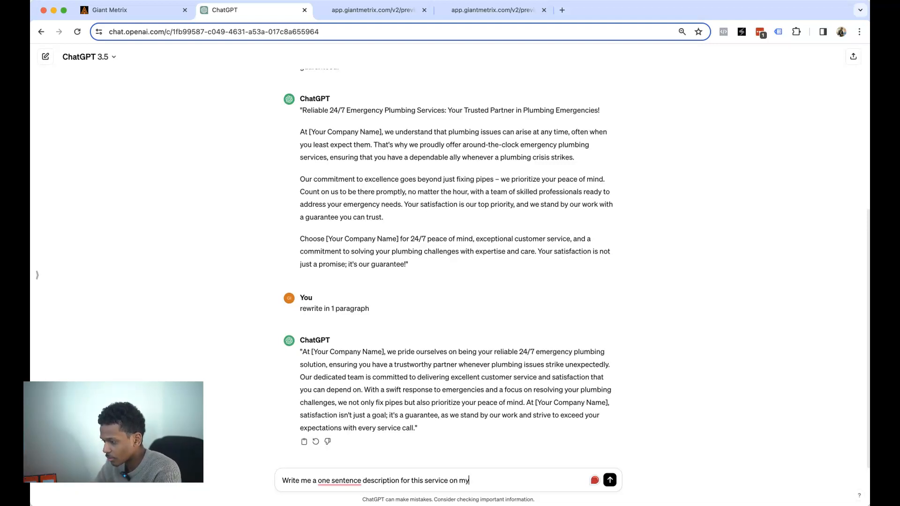
text(ebsit)
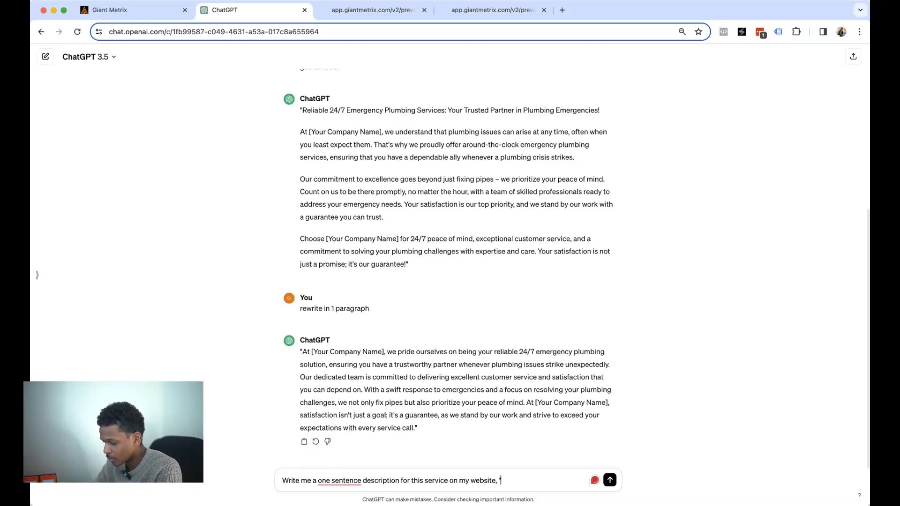
text(e, ")
key(super+v)
text(")
key(Return)
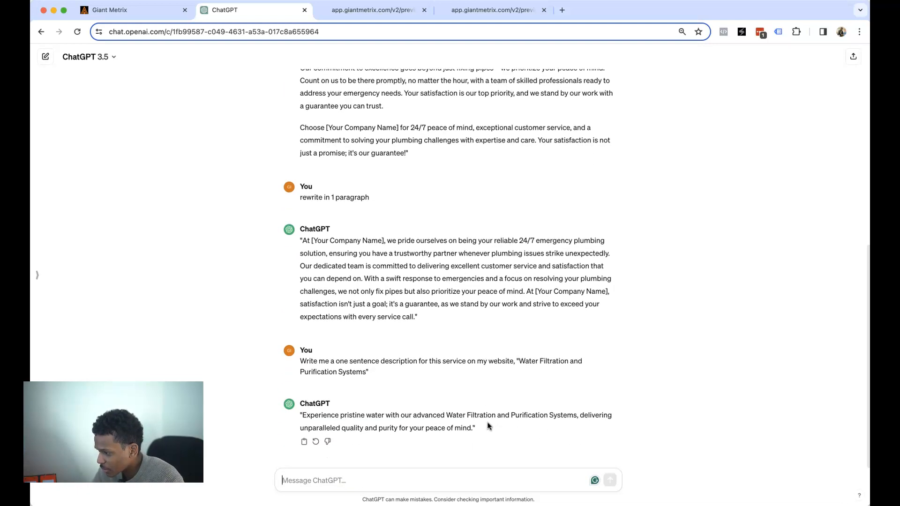
drag(473, 427, 302, 415)
key(super+c)
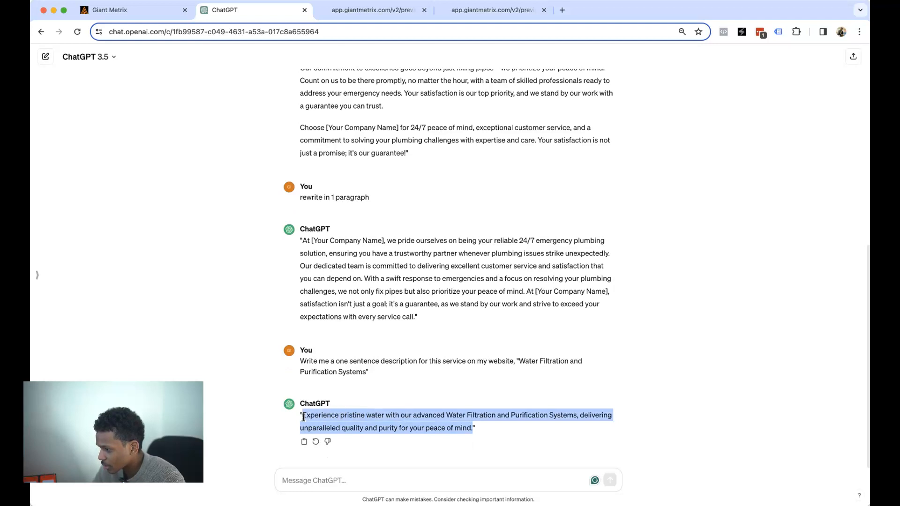
click(142, 14)
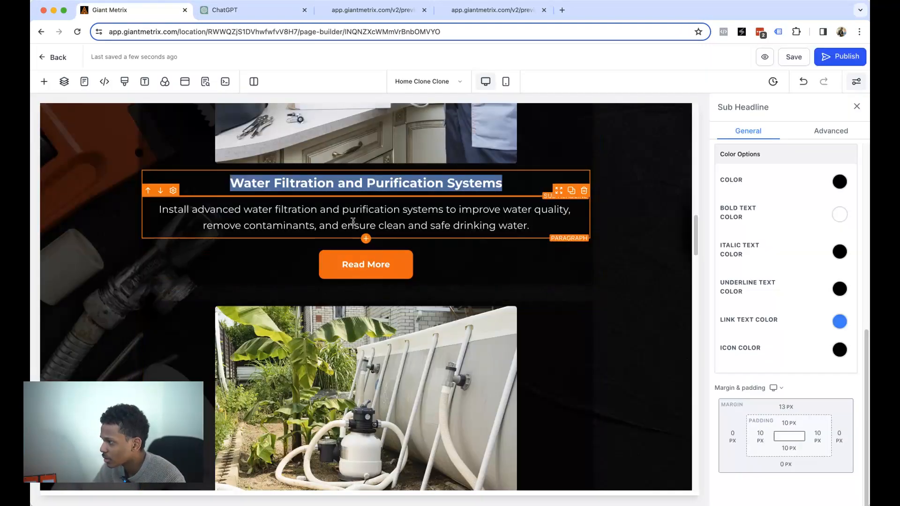
- Replace the Water Filtration card's text with ChatGPT's 'Experience pristine water…peace of mind.' sentence
click(353, 221)
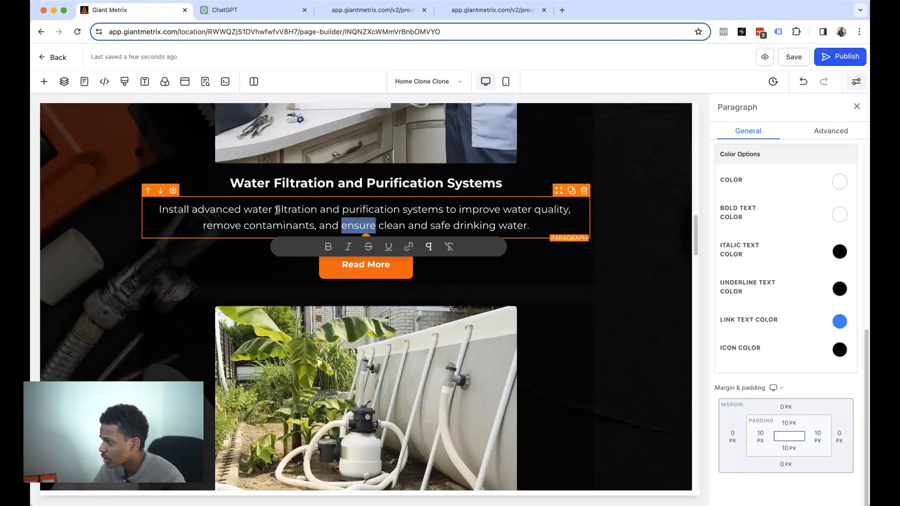
triple_click(228, 217)
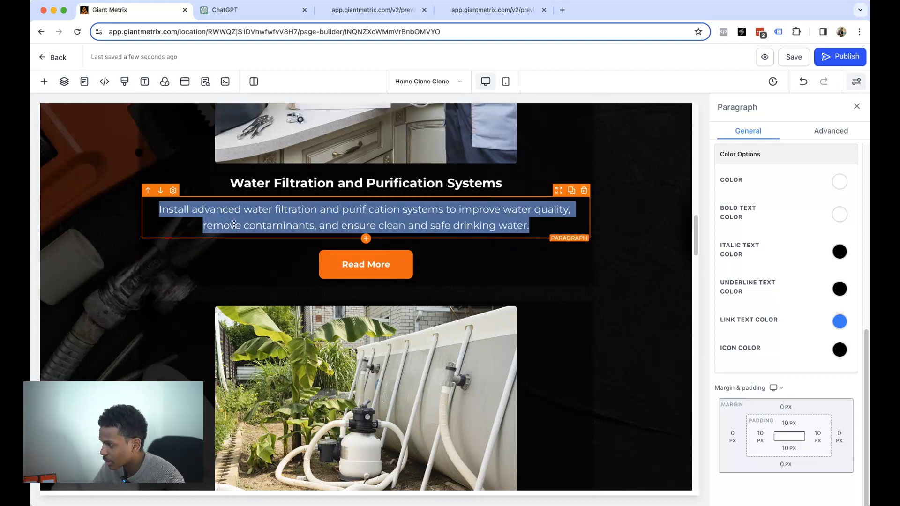
key(super+v)
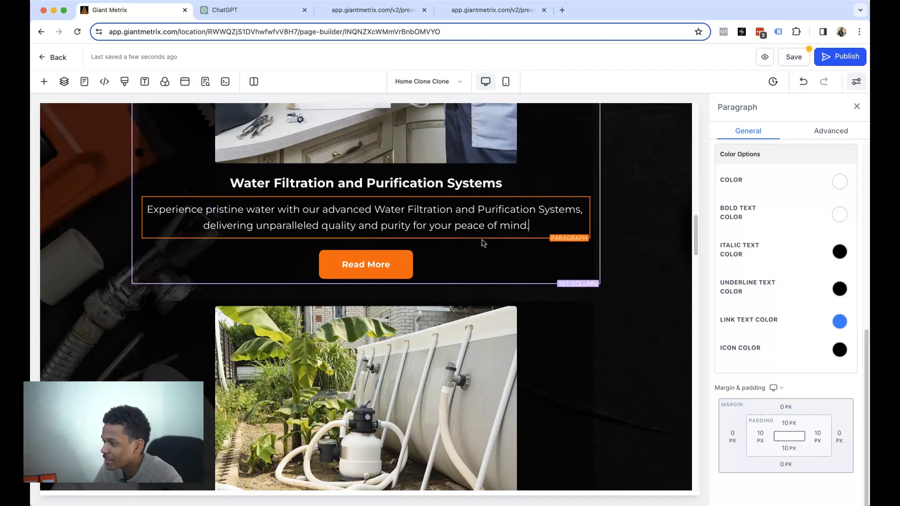
drag(206, 209, 323, 222)
click(479, 214)
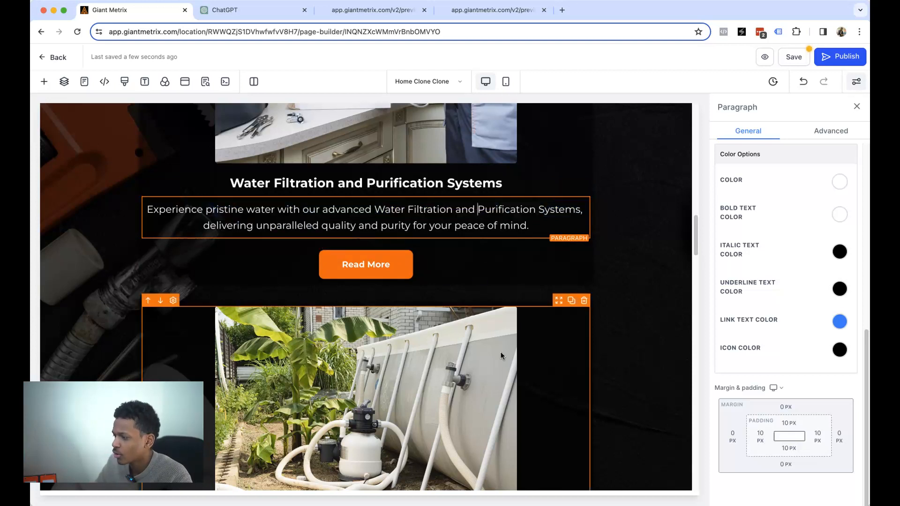
scroll(497, 314, down, 5)
scroll(496, 302, up, 3)
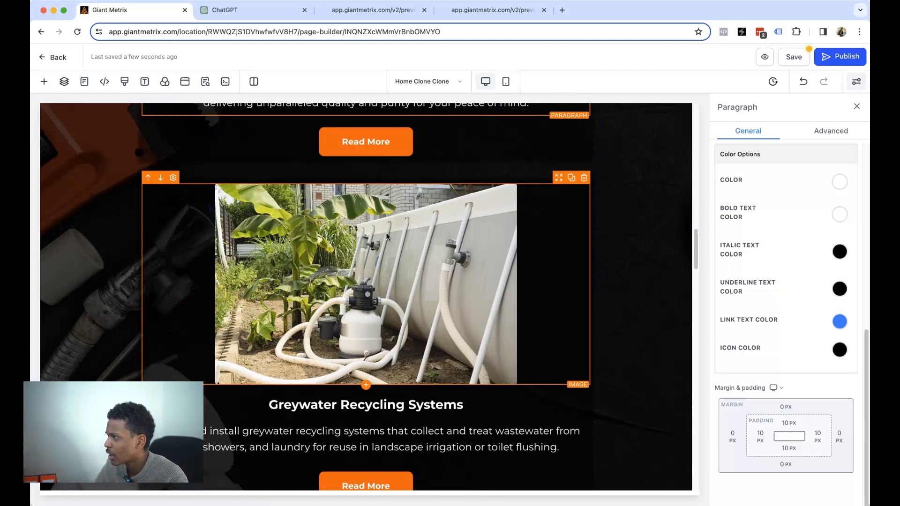
click(236, 11)
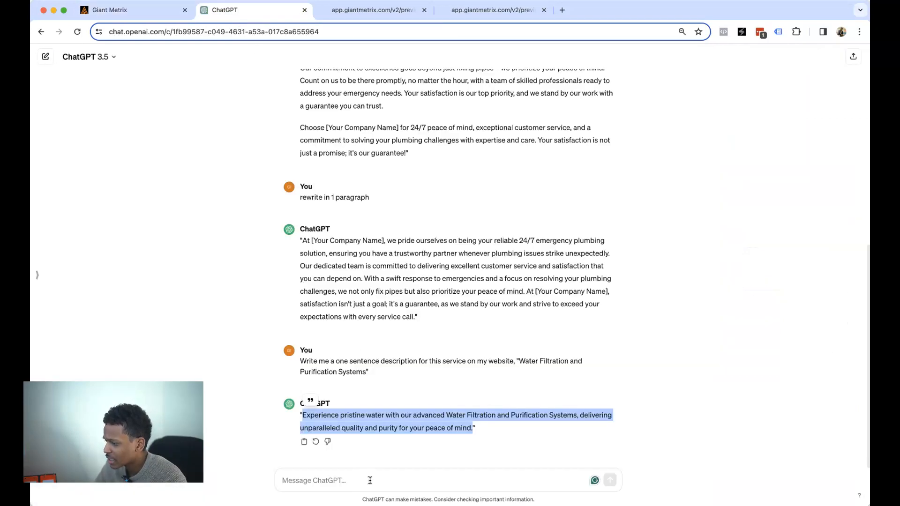
click(370, 480)
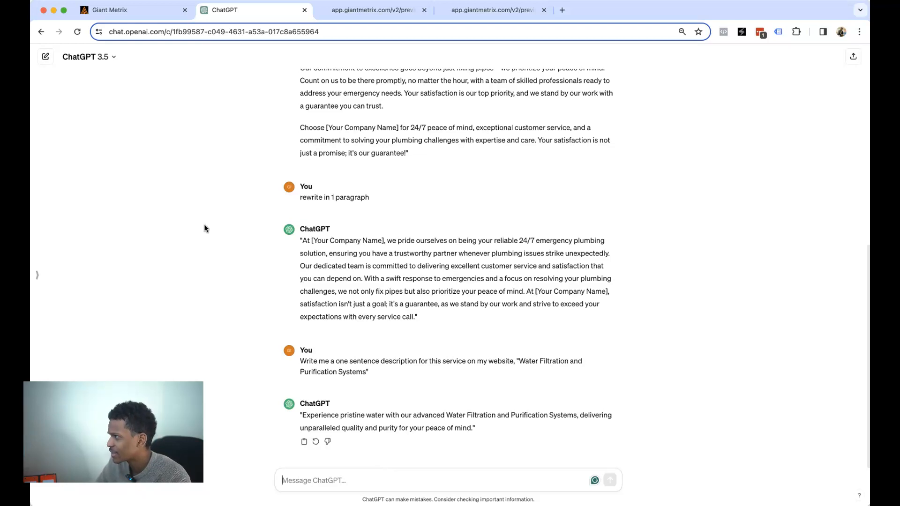
click(136, 11)
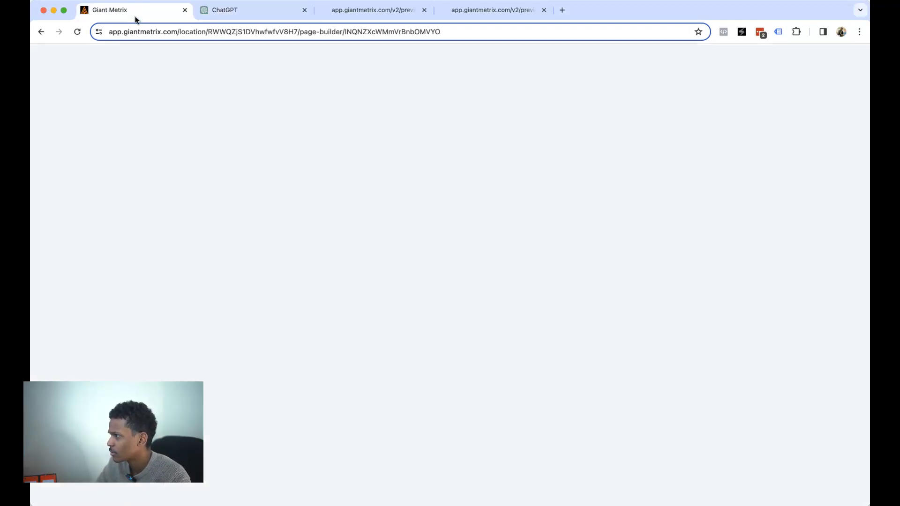
- Delete the Read More buttons under the Water Filtration, Greywater and High-Pressure Water Jetting cards
scroll(539, 292, down, 3)
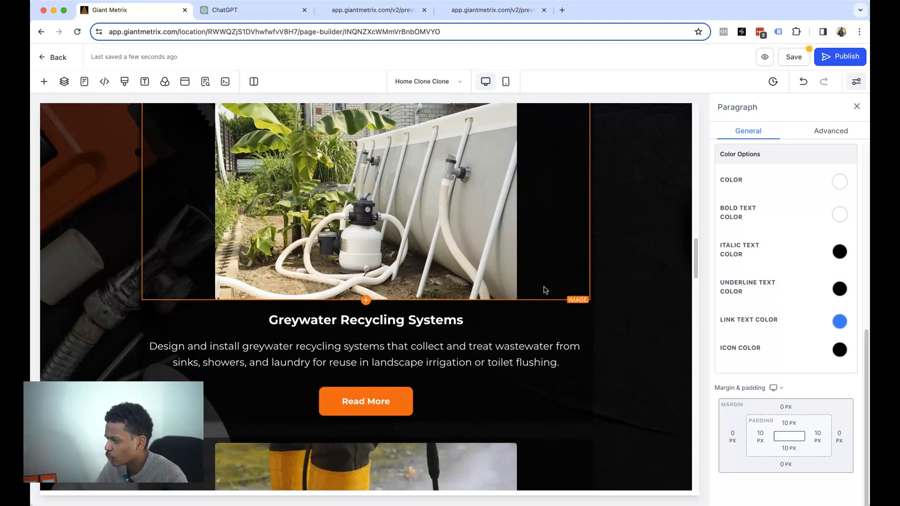
scroll(491, 300, up, 9)
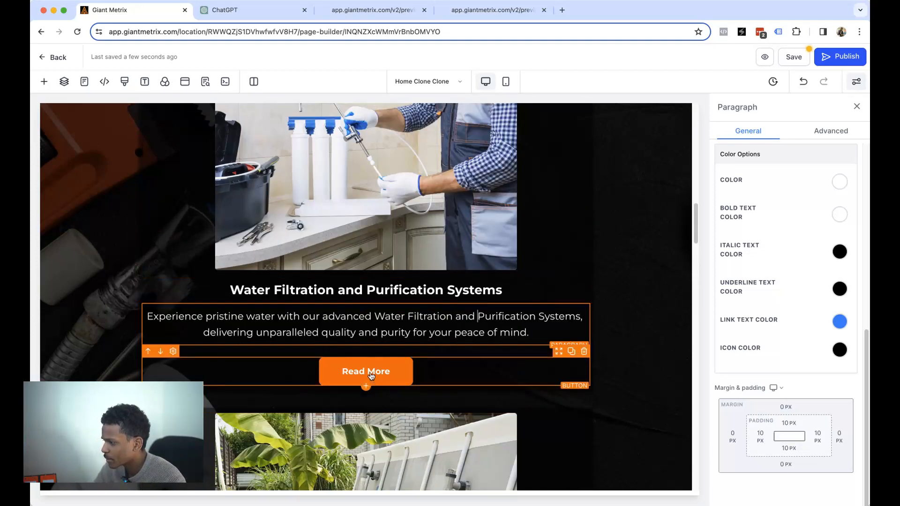
click(491, 376)
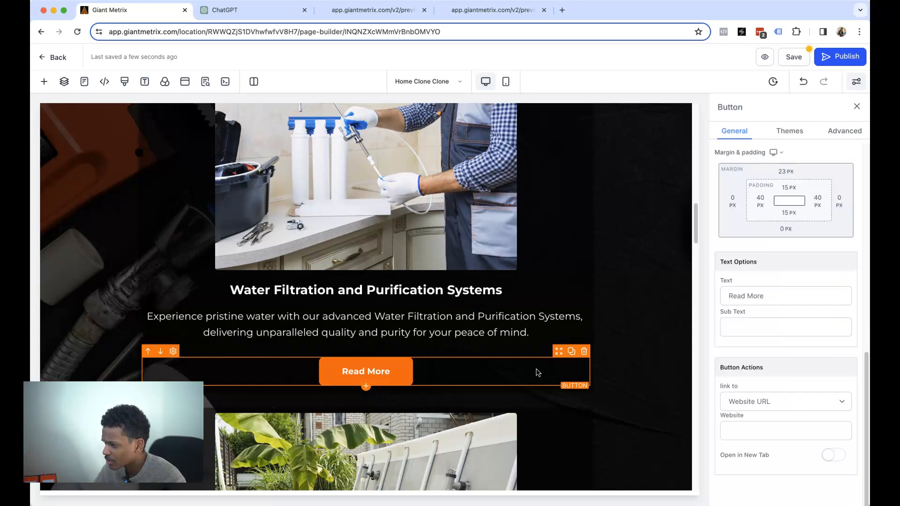
click(583, 352)
scroll(539, 359, down, 8)
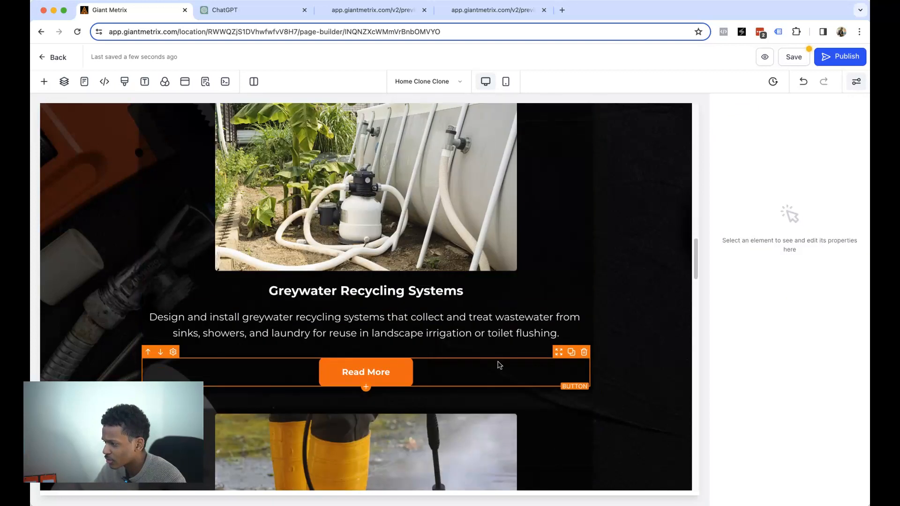
click(492, 370)
click(584, 352)
scroll(548, 365, down, 6)
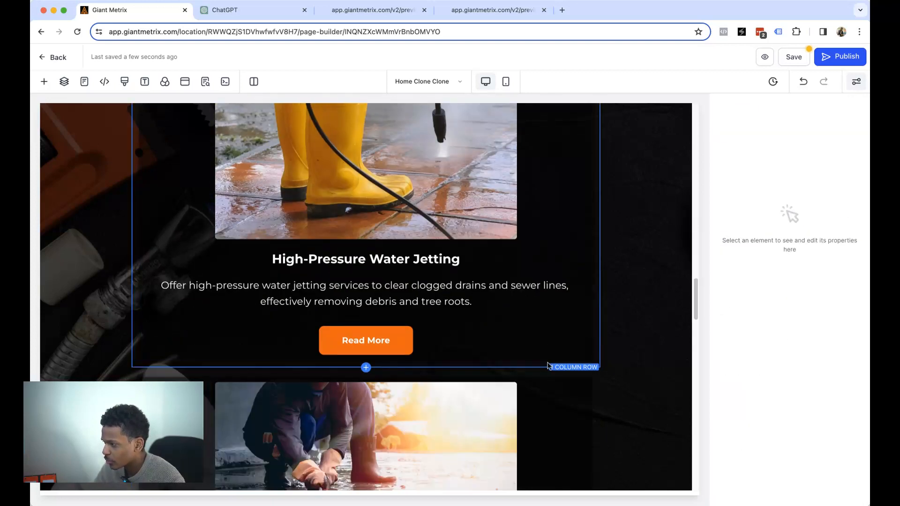
scroll(549, 365, down, 3)
click(539, 240)
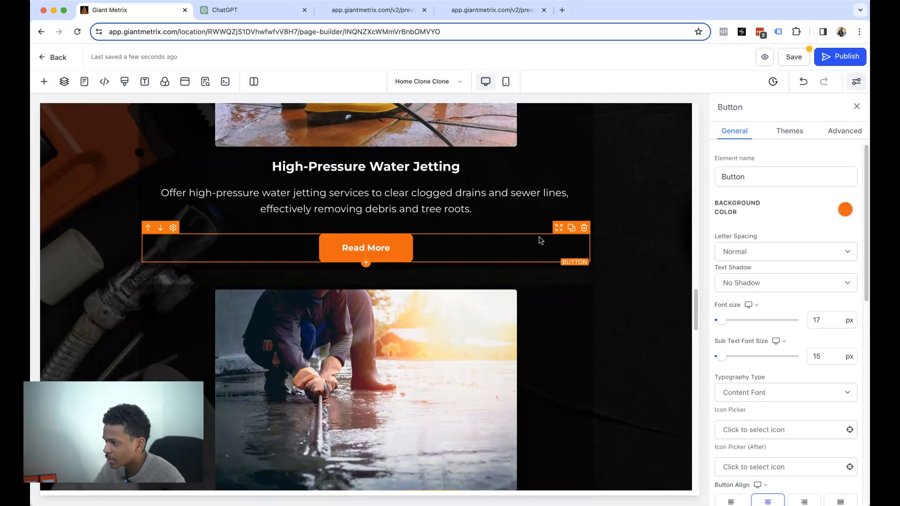
click(584, 230)
scroll(584, 254, down, 6)
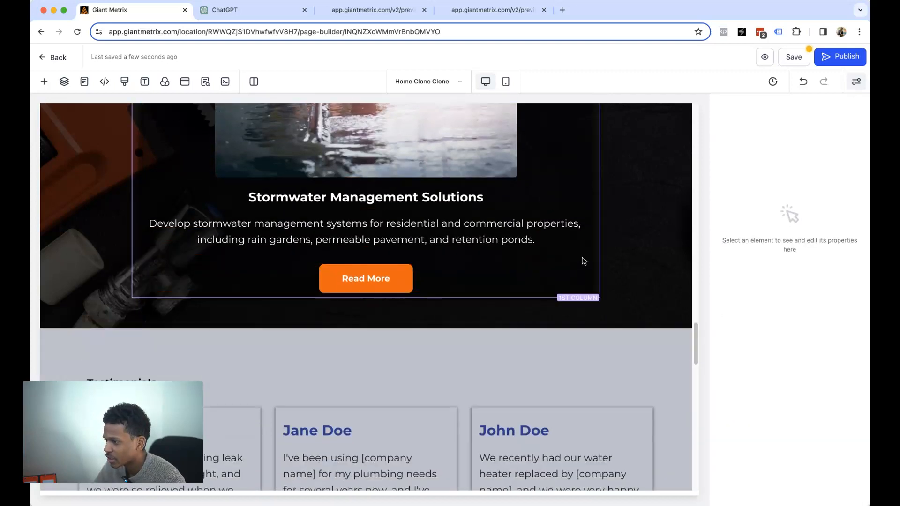
scroll(539, 274, down, 8)
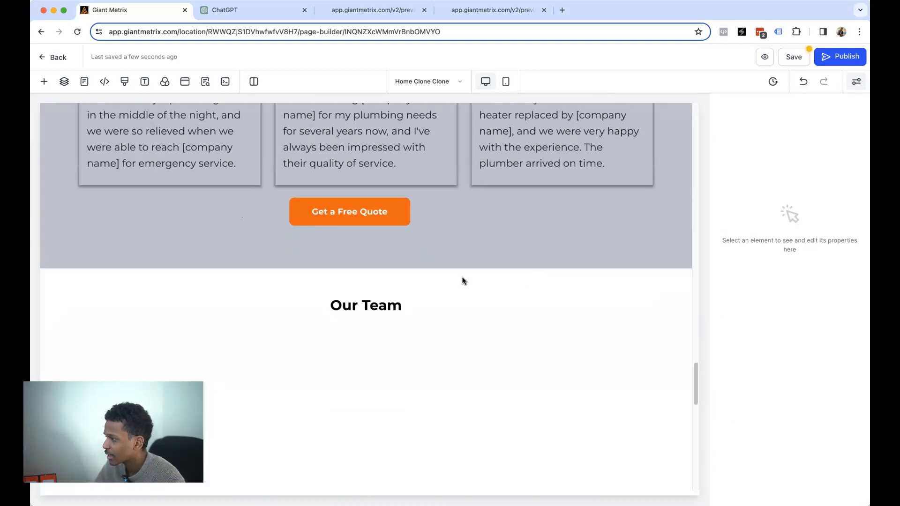
scroll(462, 281, up, 5)
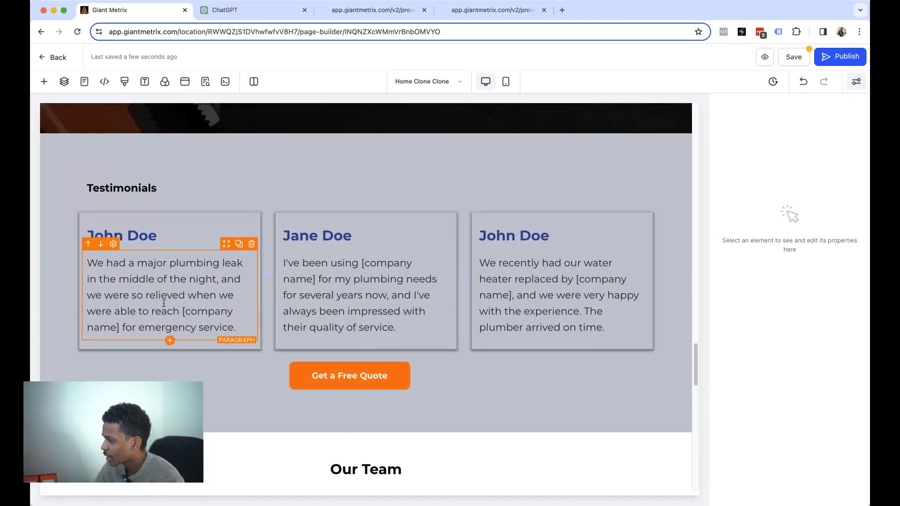
- Replace the first testimonial's heading with a new reviewer name
triple_click(144, 283)
double_click(140, 233)
triple_click(139, 233)
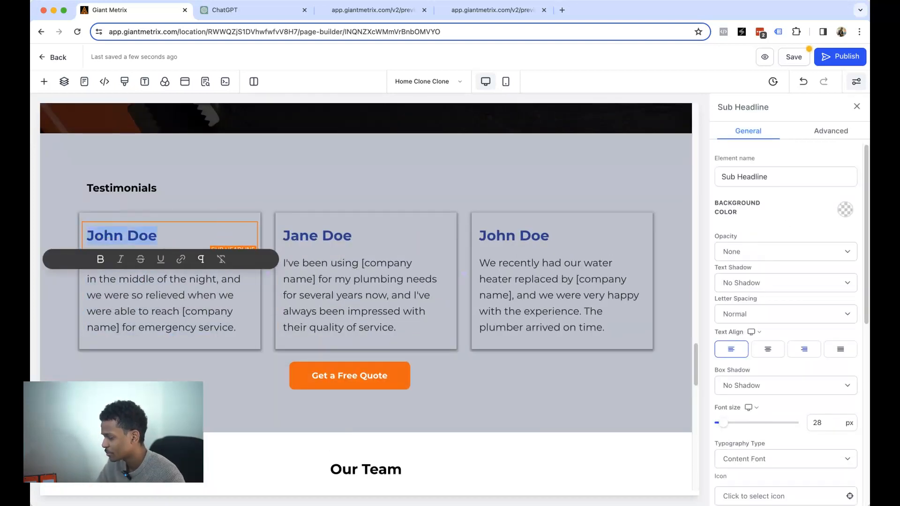
text(Sara)
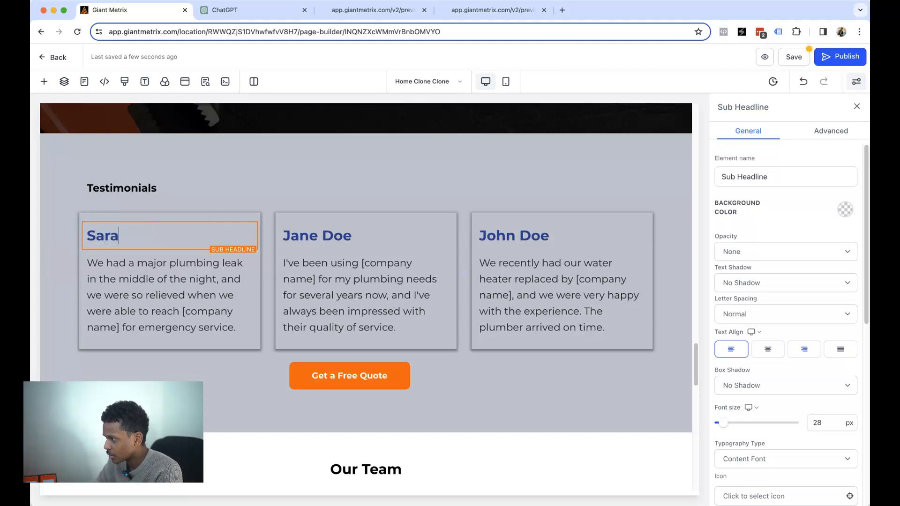
text(h P.)
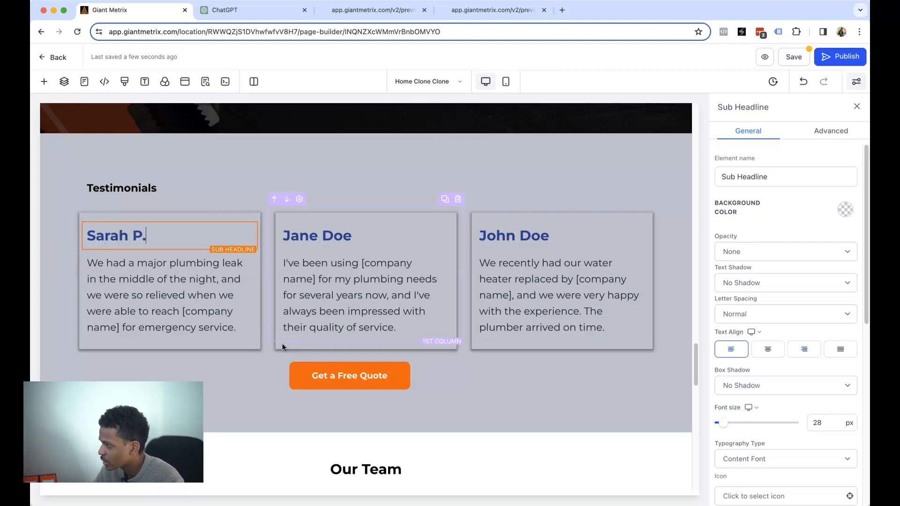
click(120, 277)
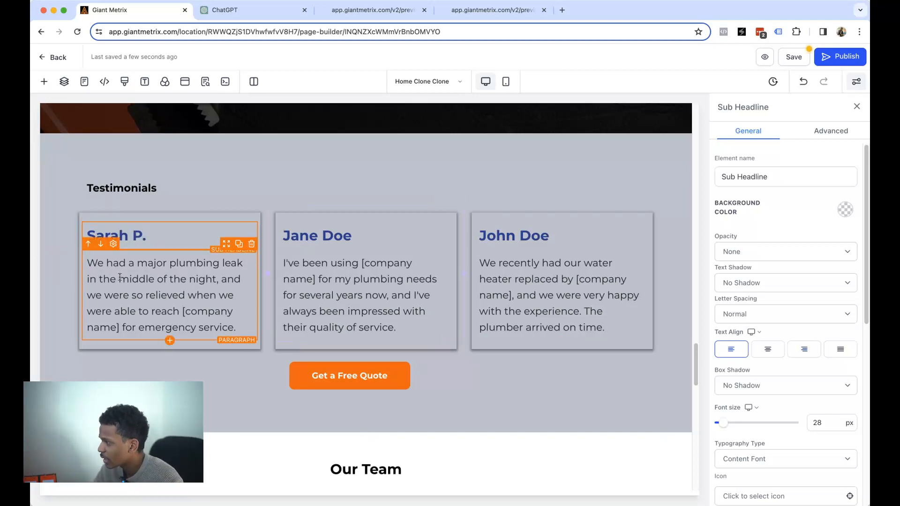
- Open the first team photo's media library, close it unchanged, then select the FAQ block
scroll(220, 324, down, 10)
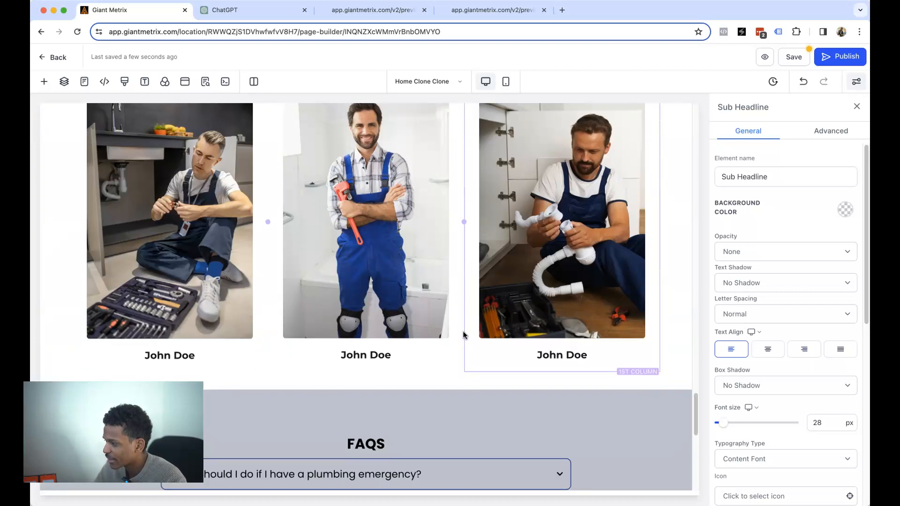
click(255, 335)
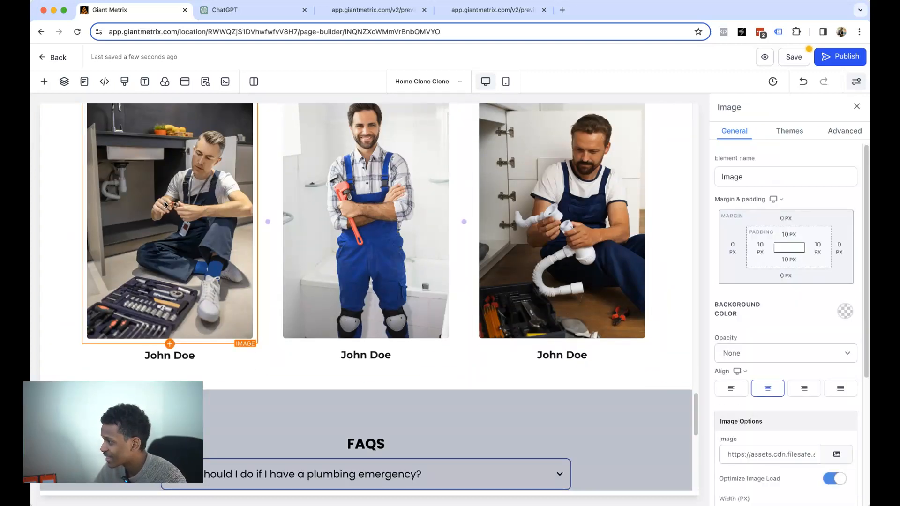
scroll(796, 321, down, 2)
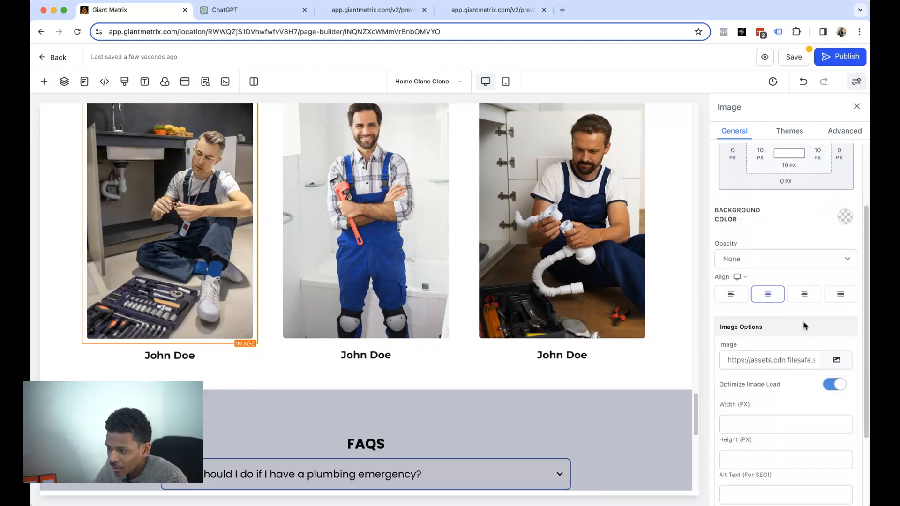
click(839, 360)
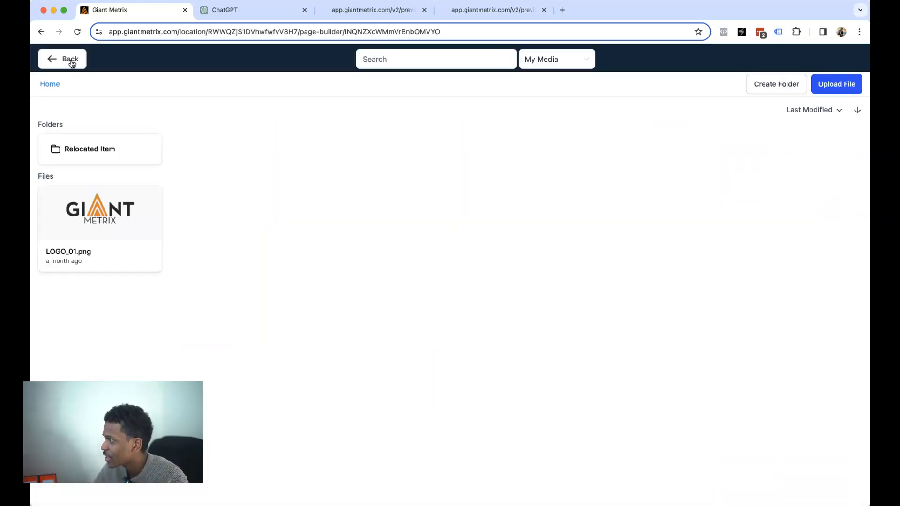
click(70, 60)
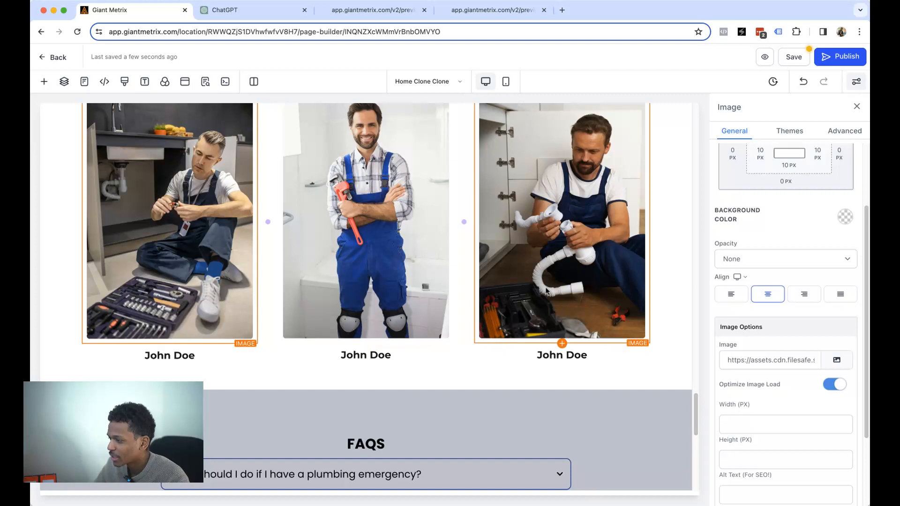
scroll(544, 286, down, 4)
click(322, 280)
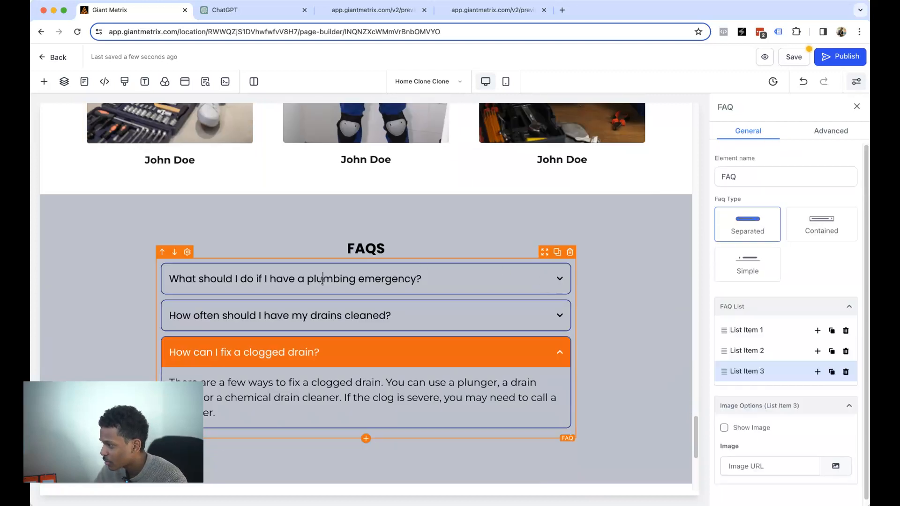
- Expand the first FAQ list item to reveal its answer
triple_click(322, 280)
click(322, 280)
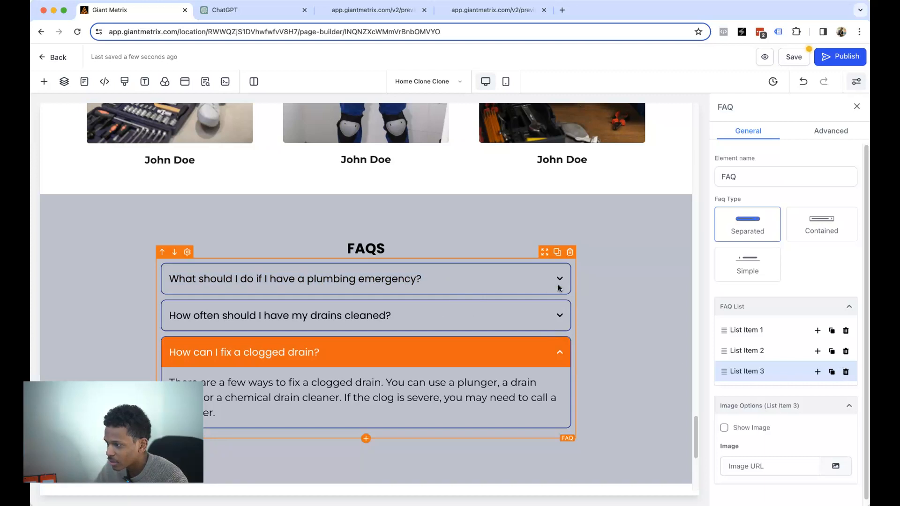
scroll(747, 326, down, 1)
click(747, 326)
scroll(750, 332, up, 1)
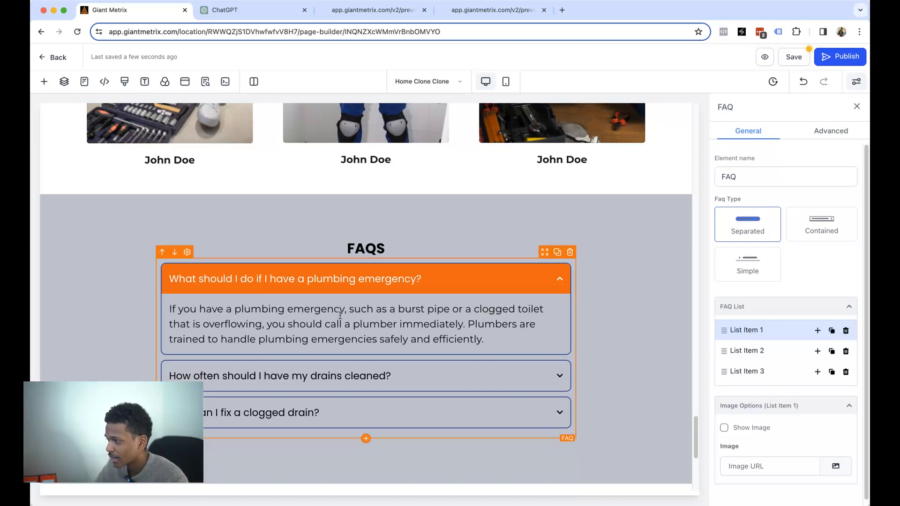
- Change the first FAQ answer to 'We work with all plumbing emergencies' and copy the question
drag(517, 339, 164, 309)
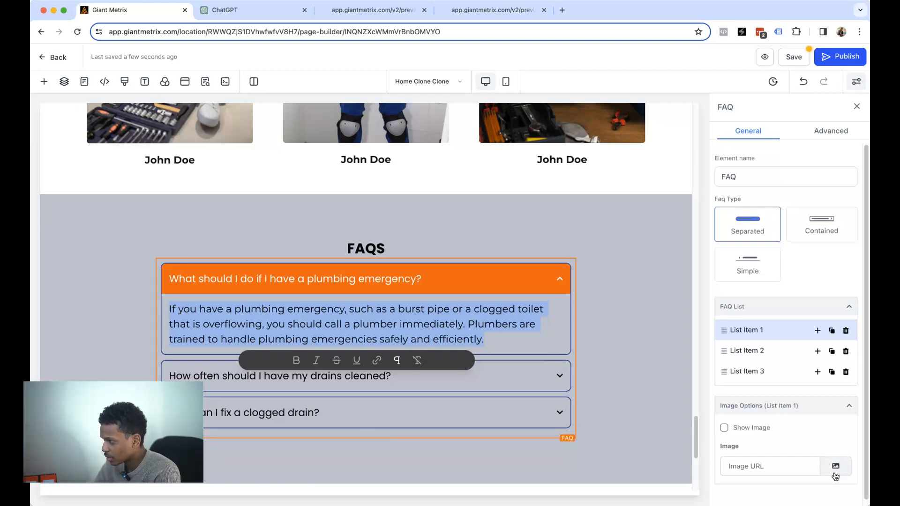
text(We work with all plumbing a)
key(BackSpace)
text(emergency)
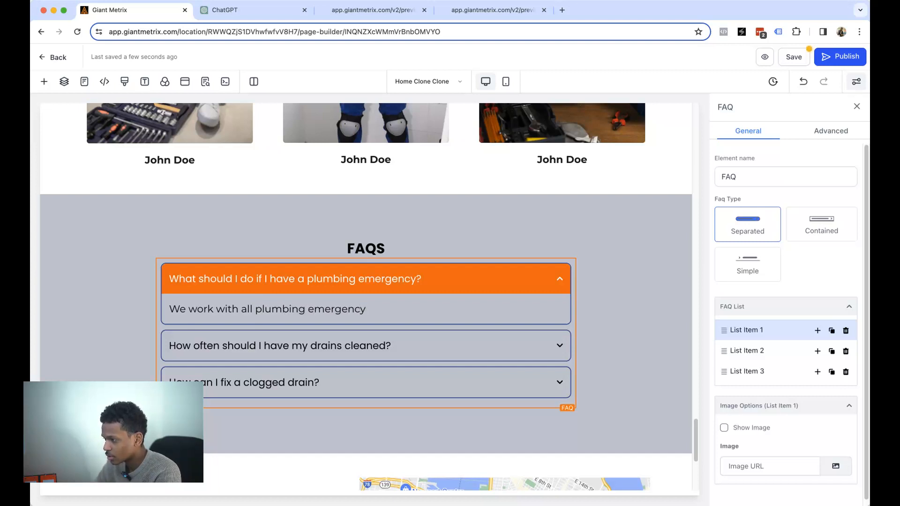
key(BackSpace)
text(ies)
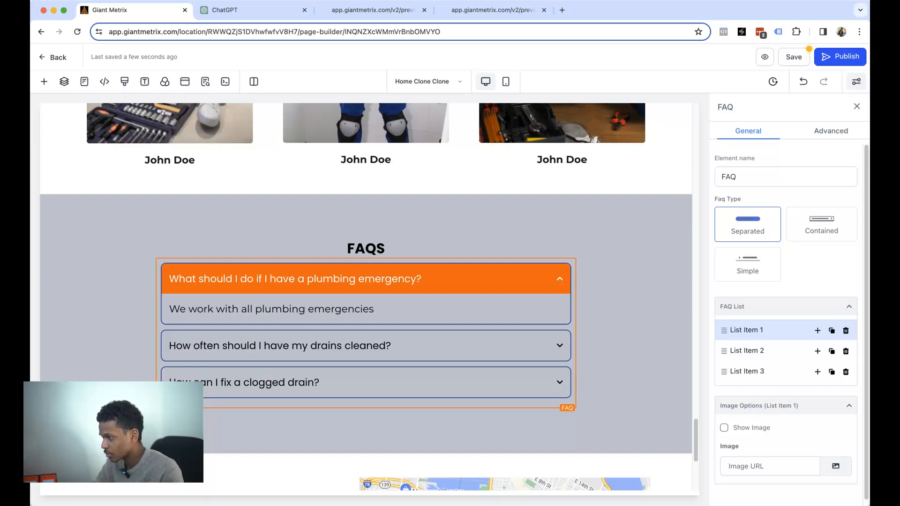
triple_click(285, 279)
key(super+c)
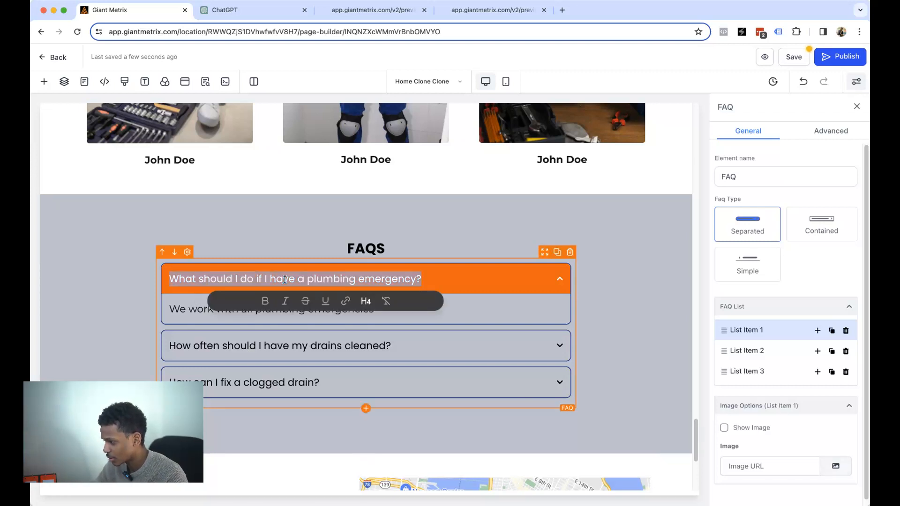
click(226, 10)
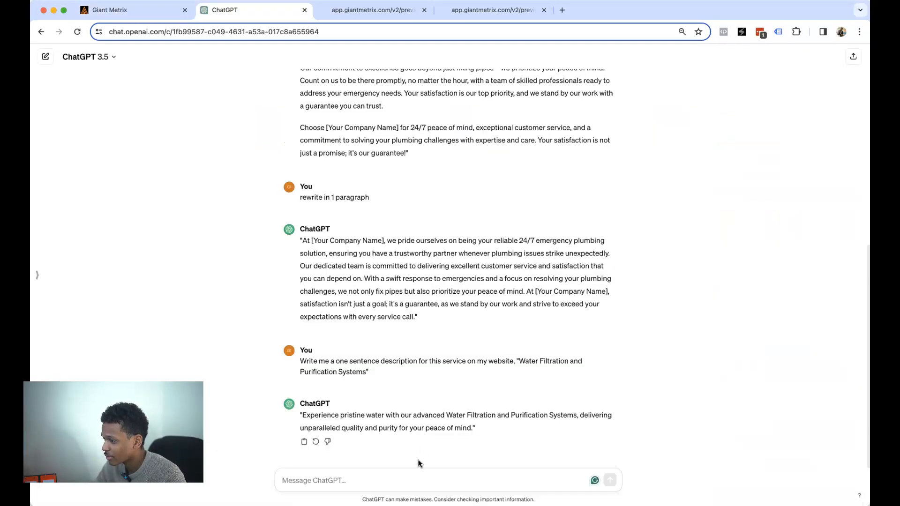
- Ask ChatGPT for a 24/6 plumbing-emergency FAQ answer and select the reply's opening sentences
text(Write me a)
text(n answer for this)
text( FAW)
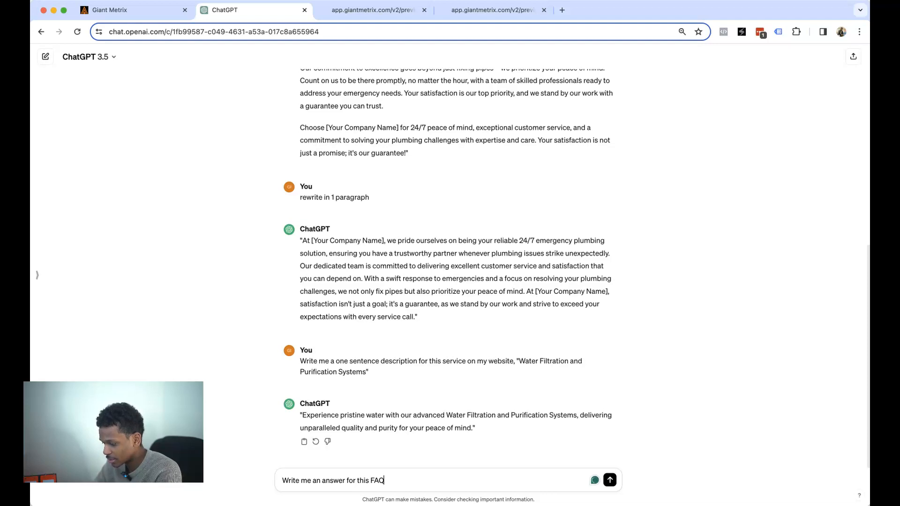
text(. We wo)
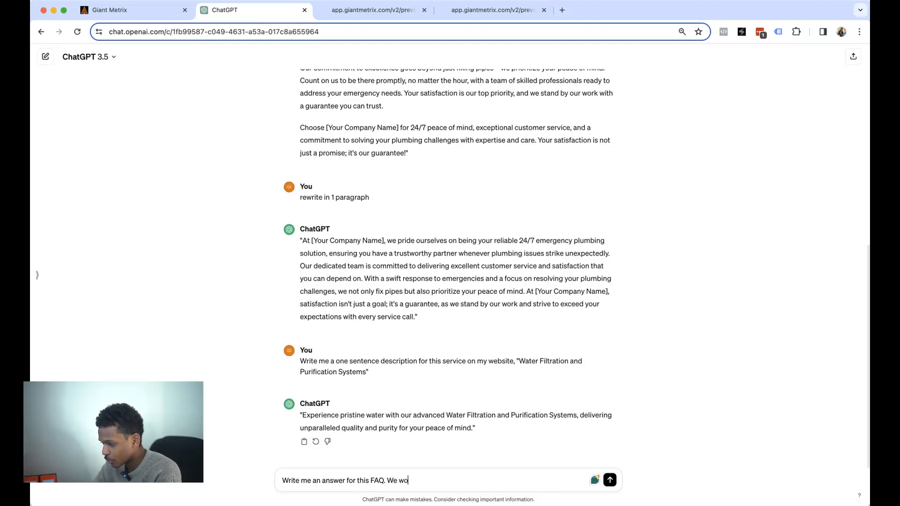
text(rk with all emergie)
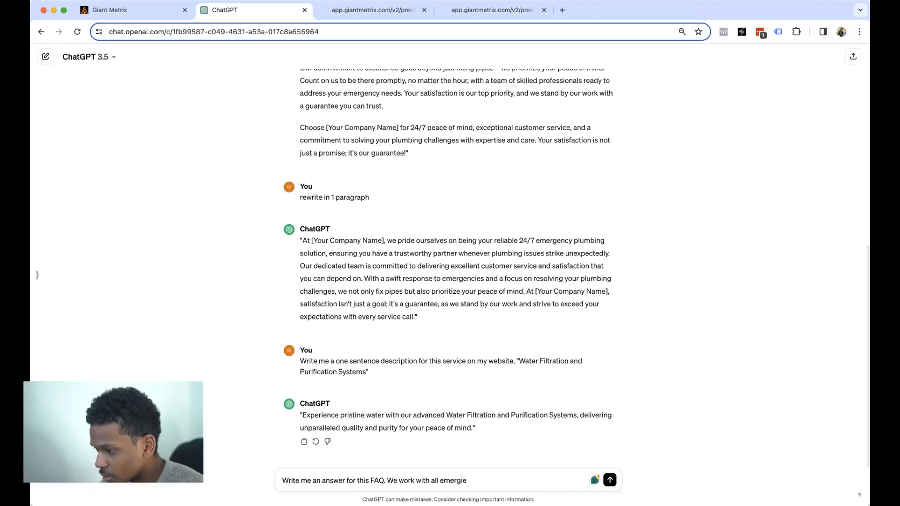
text(sncies on a 24 hour basis.)
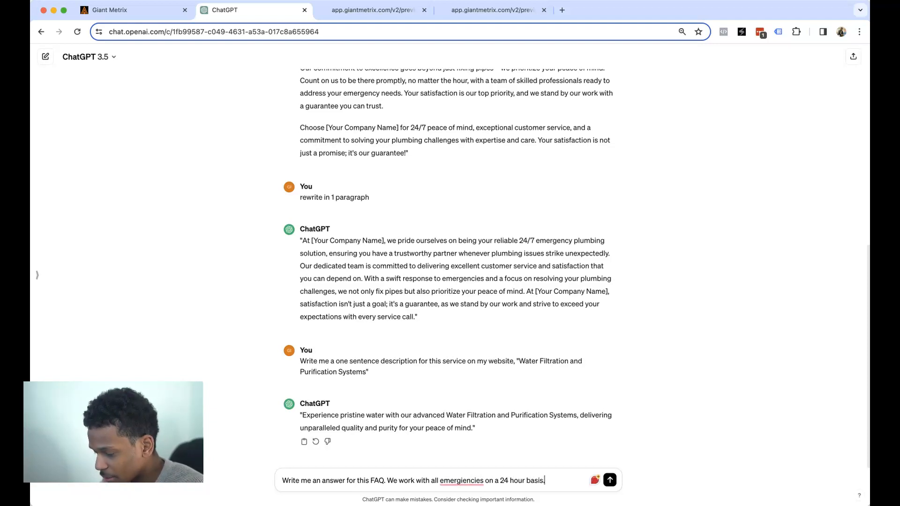
click(509, 480)
text(/6)
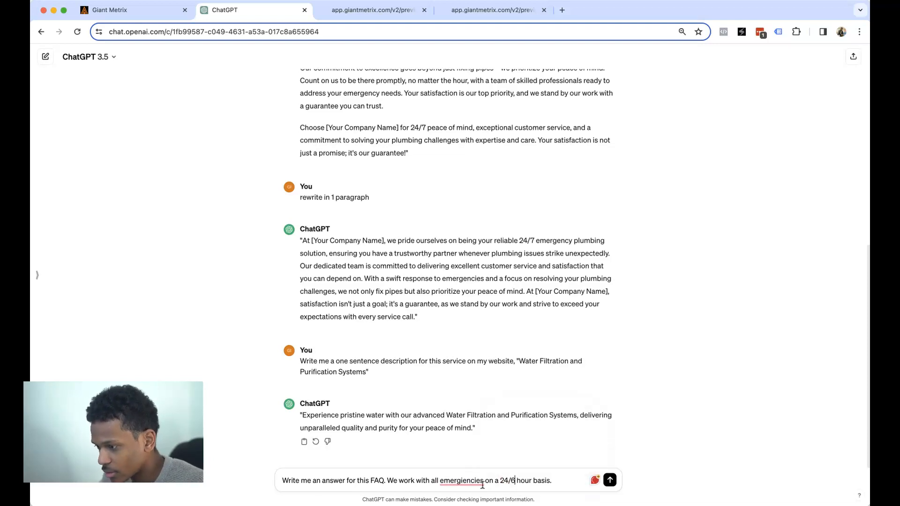
click(563, 478)
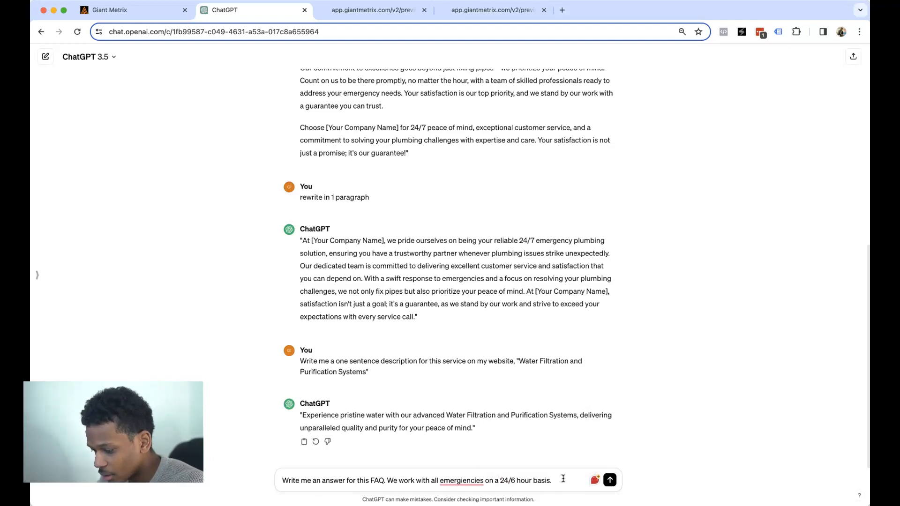
text(GA)
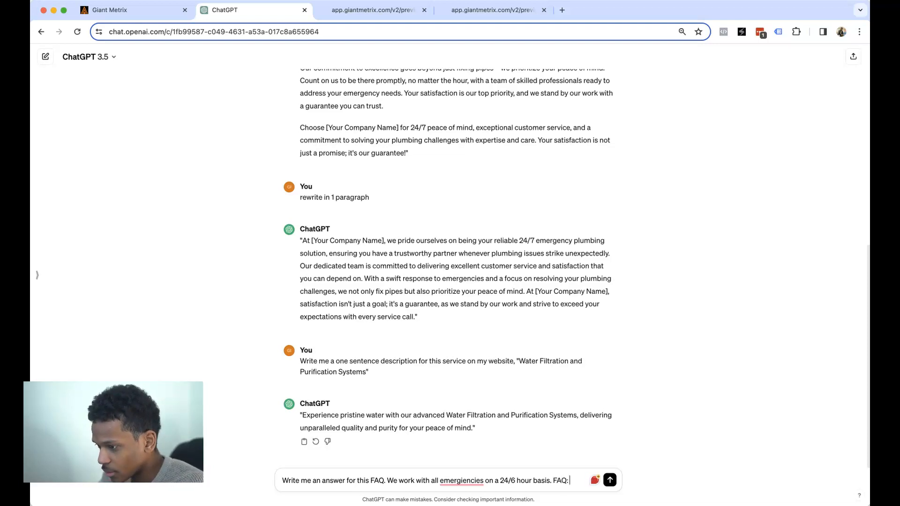
key(super+v)
key(Return)
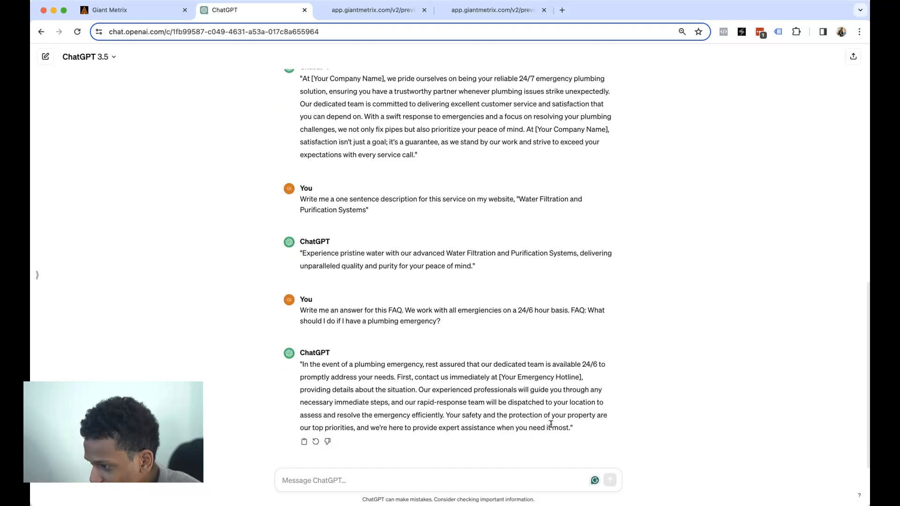
click(568, 430)
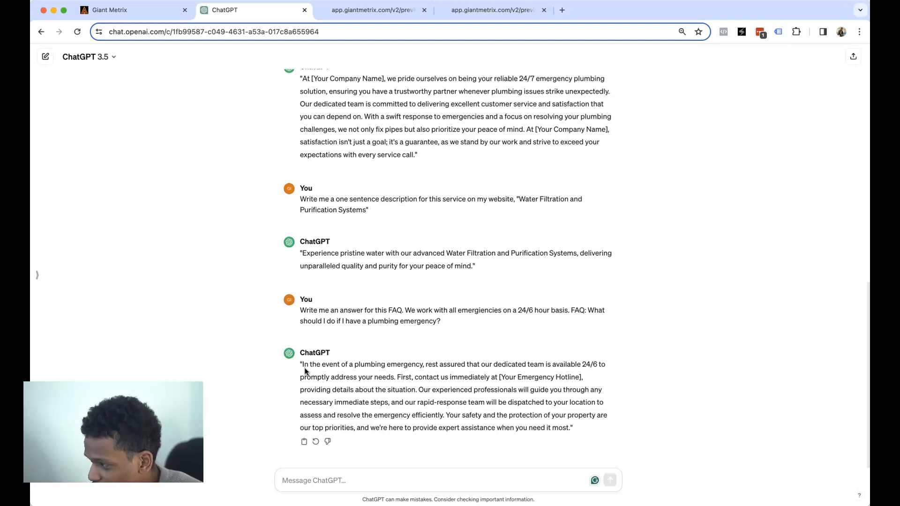
drag(302, 365, 443, 414)
key(super+c)
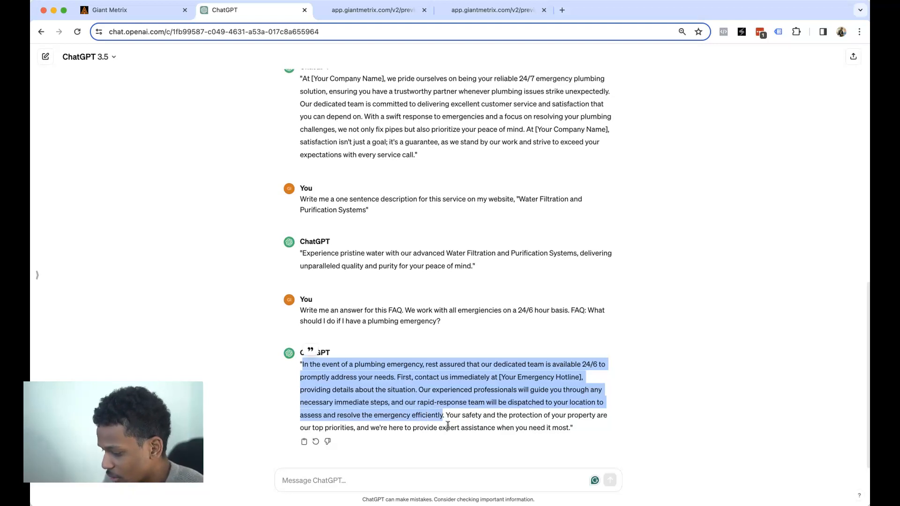
- Paste the ChatGPT reply over the first FAQ answer in Giant Metrix
click(138, 16)
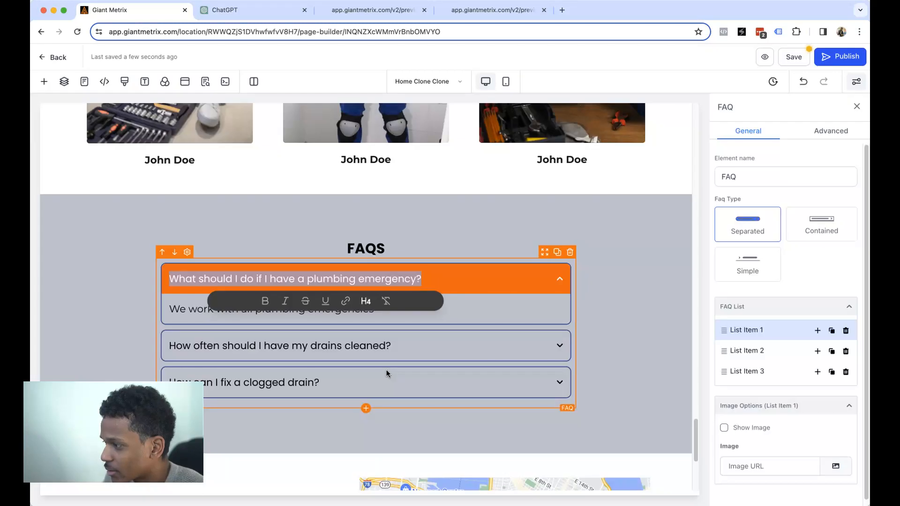
click(195, 310)
triple_click(196, 310)
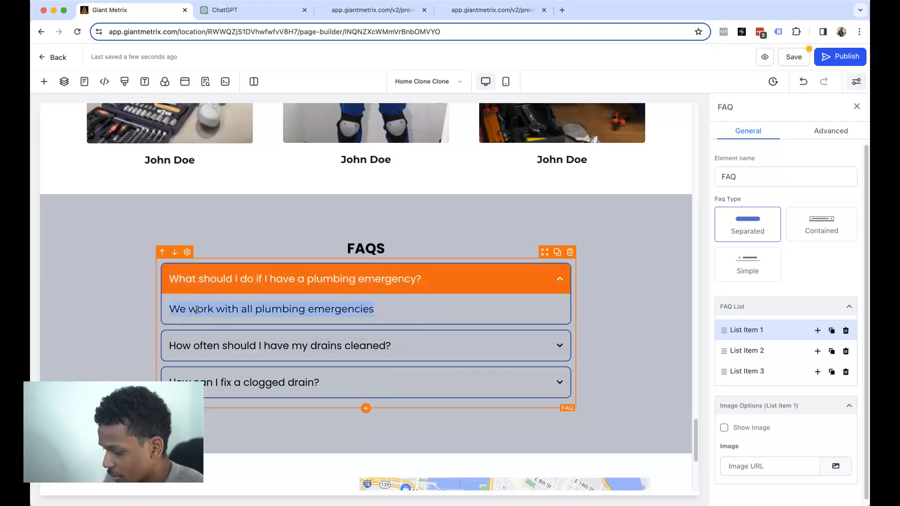
key(super+v)
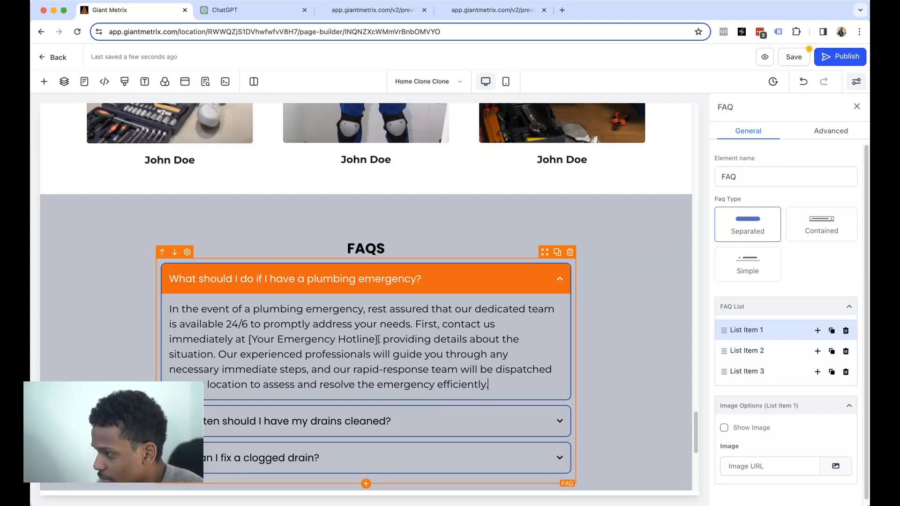
drag(378, 339, 249, 339)
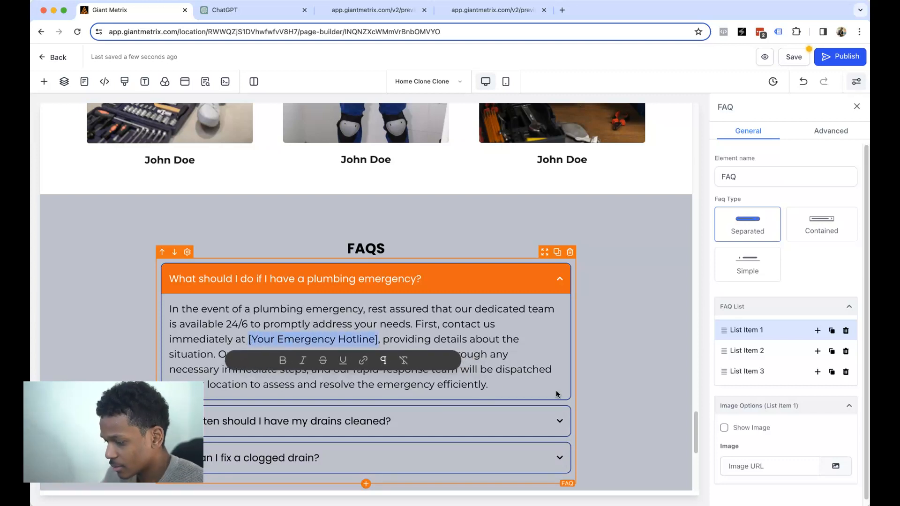
text(86)
key(BackSpace)
key(BackSpace)
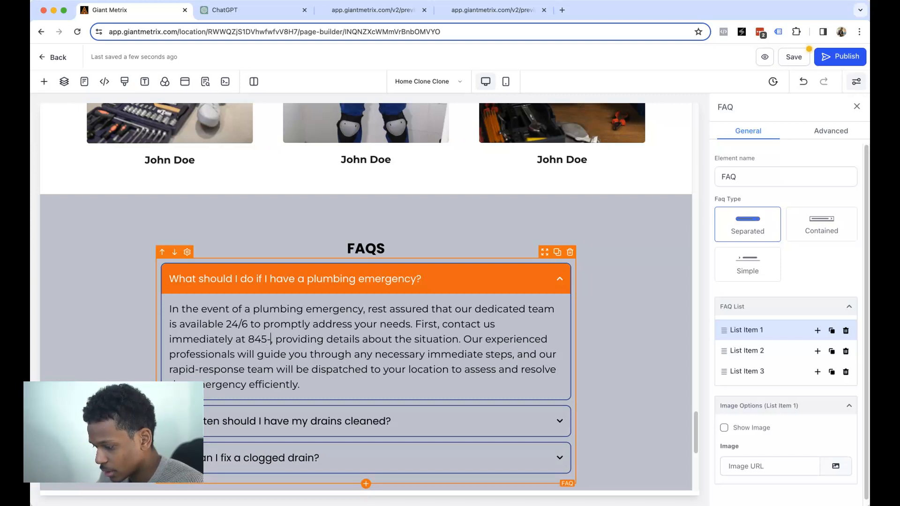
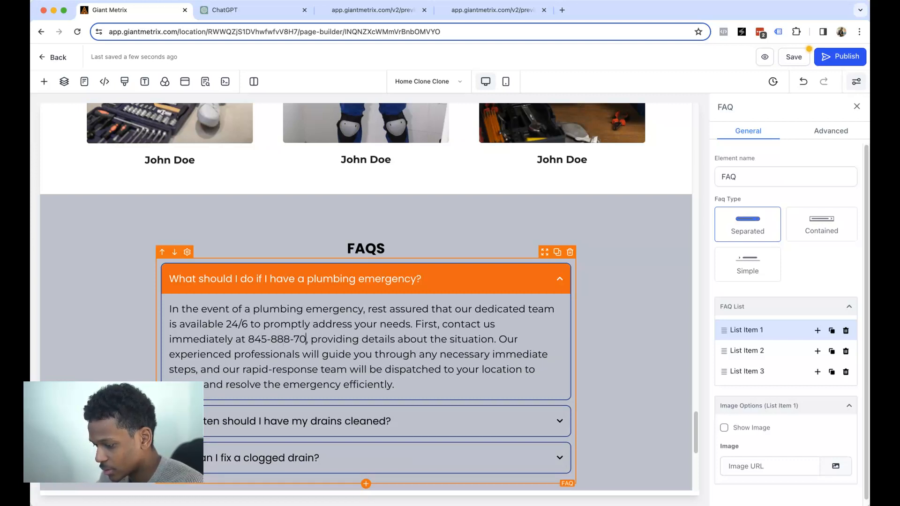
key(Delete)
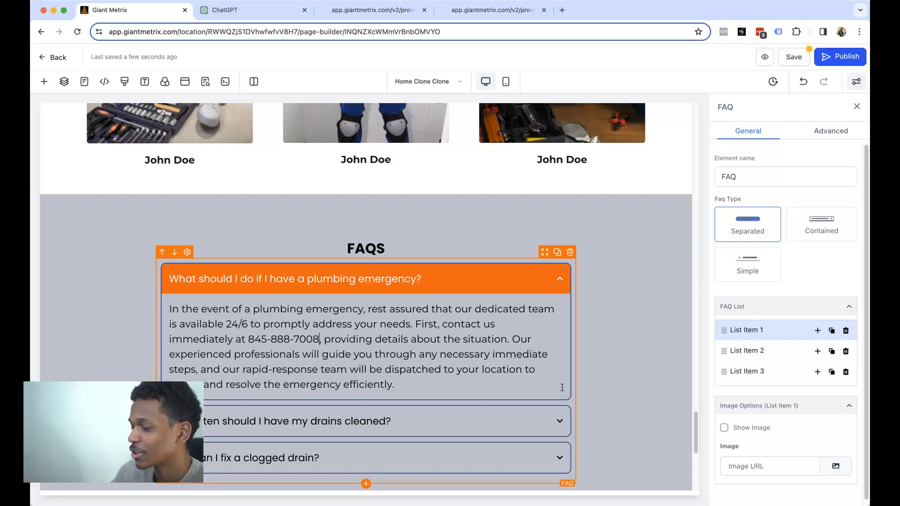
scroll(459, 316, down, 3)
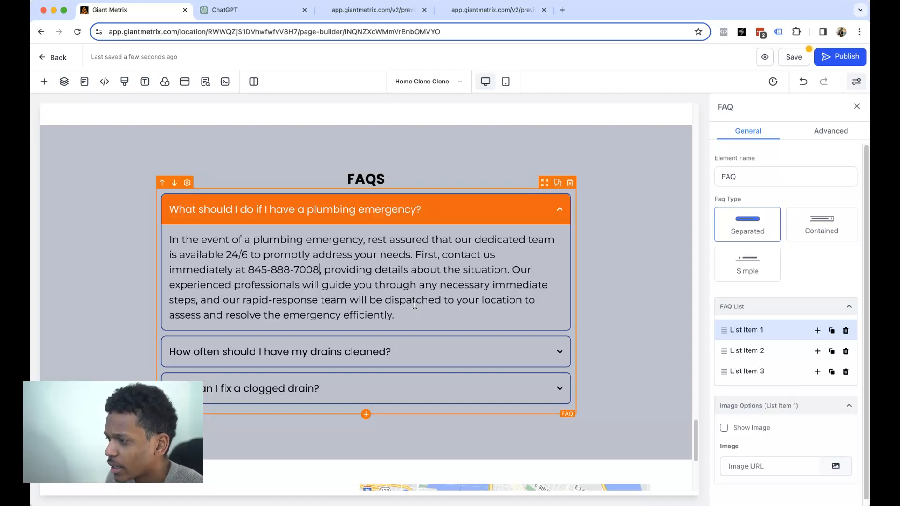
- Save the edited Home page and open its live preview
scroll(415, 305, down, 5)
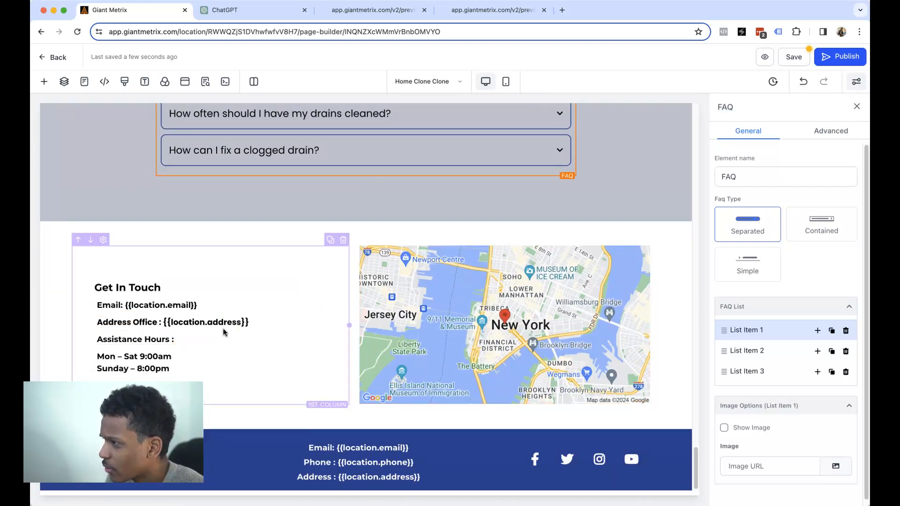
scroll(703, 151, up, 15)
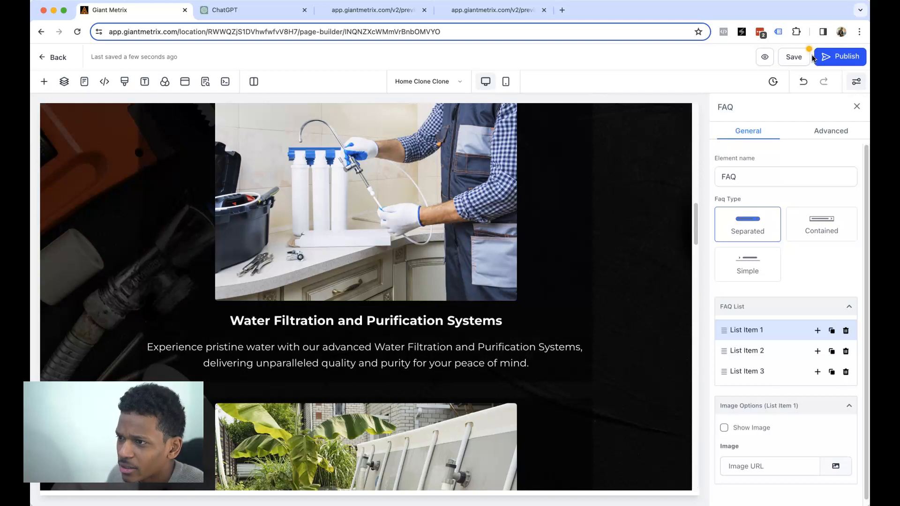
click(792, 57)
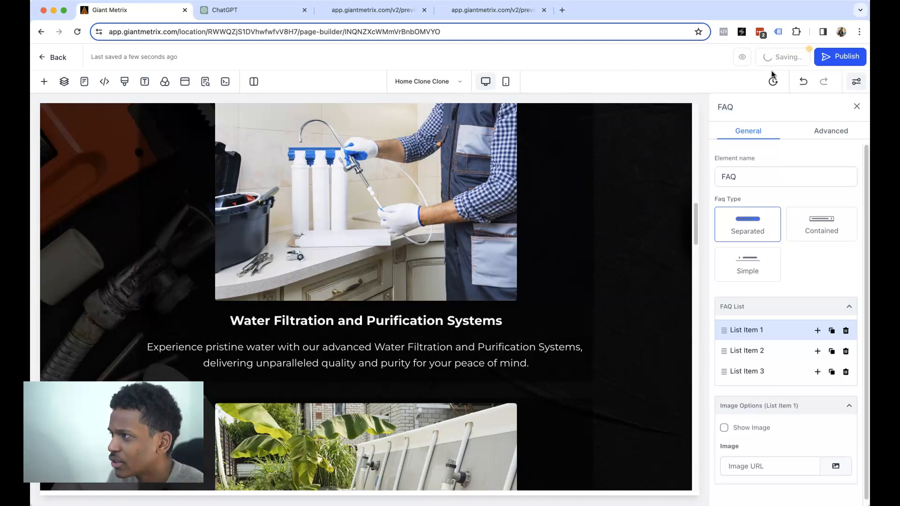
click(648, 170)
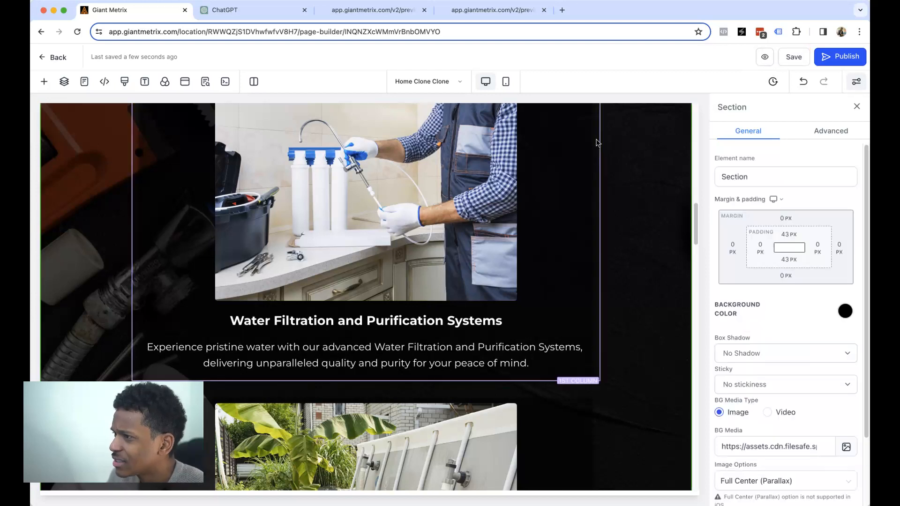
scroll(606, 161, up, 15)
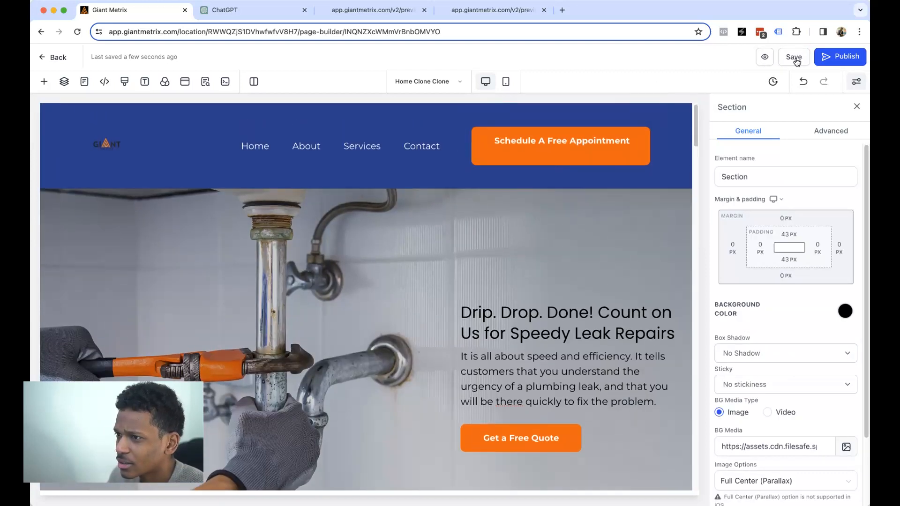
click(765, 57)
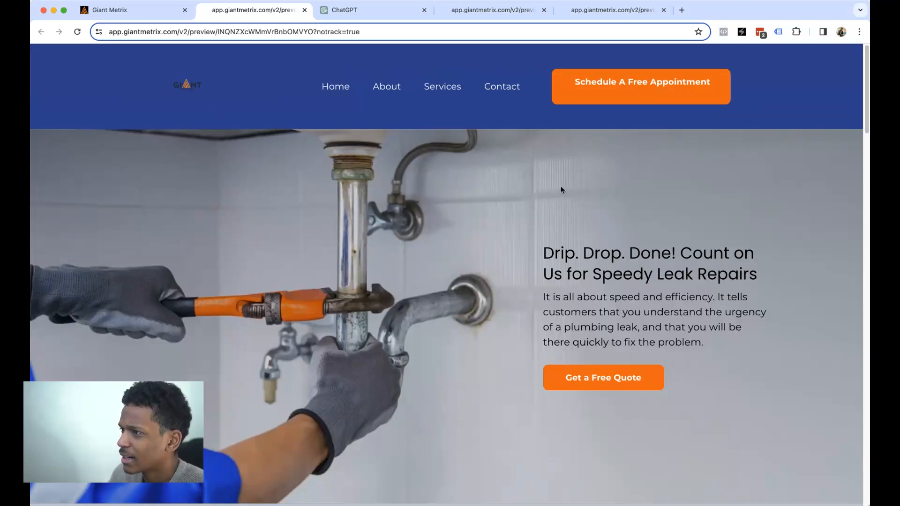
- Scroll the live preview, check the Get a Free Quote popup, and go back to the builder
scroll(628, 122, down, 7)
scroll(618, 138, up, 2)
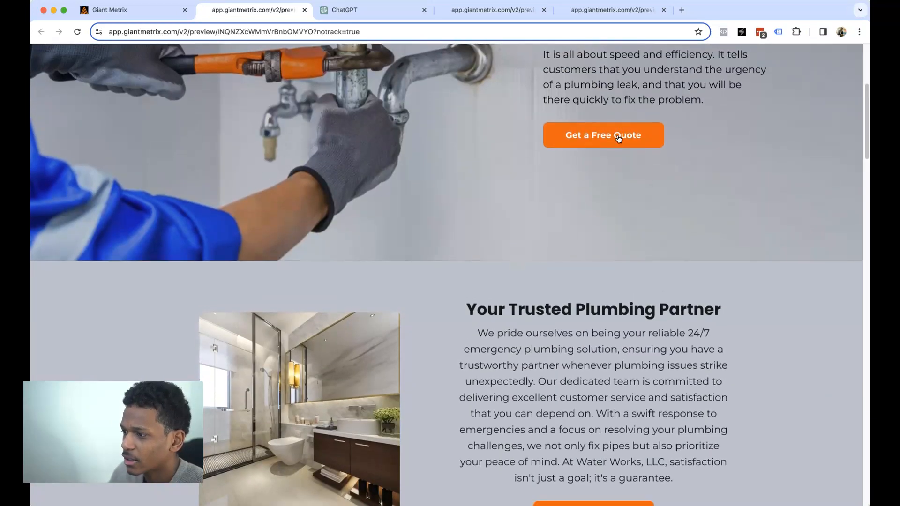
scroll(619, 138, down, 15)
scroll(624, 161, down, 10)
scroll(623, 165, up, 15)
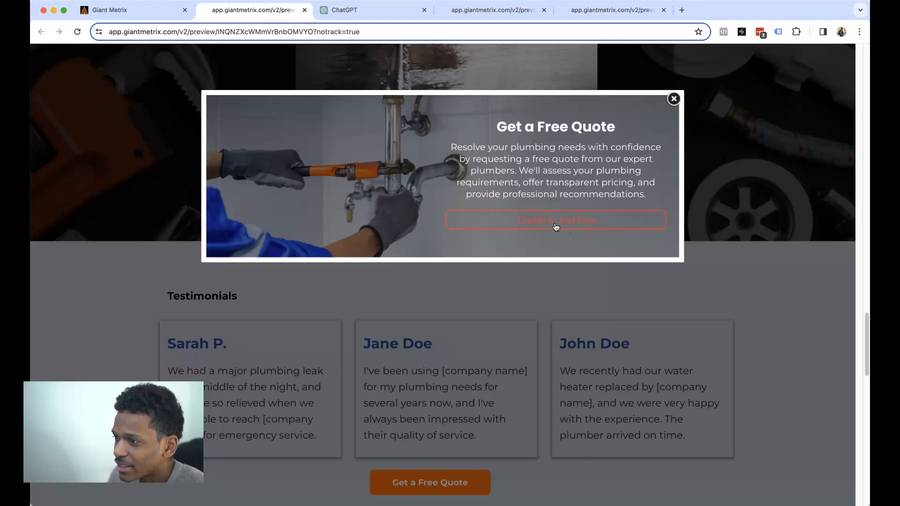
drag(504, 129, 603, 149)
click(599, 164)
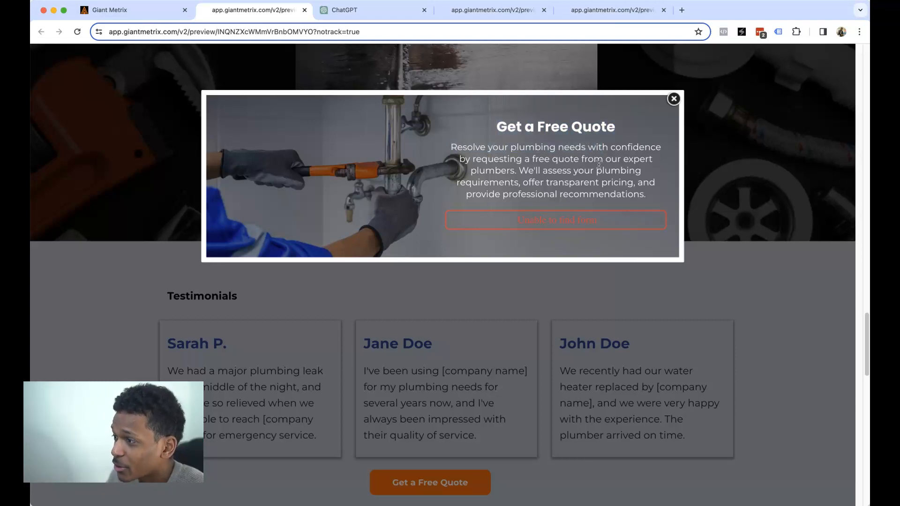
click(146, 13)
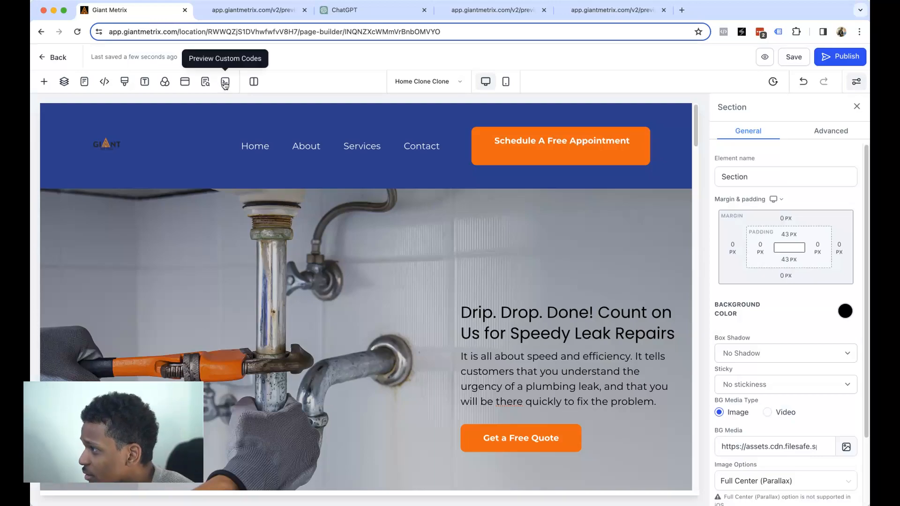
- Set the Get a Free Quote popup's form to Lead Magnet and save
click(186, 82)
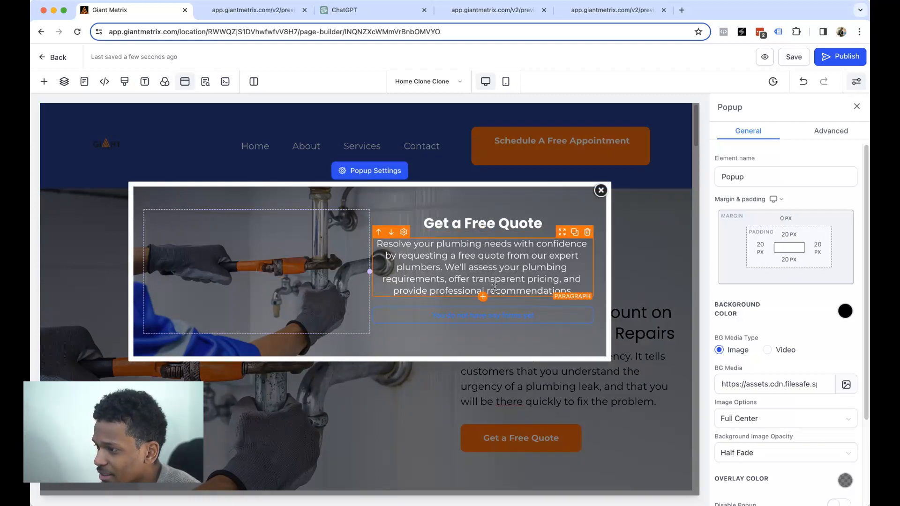
click(493, 320)
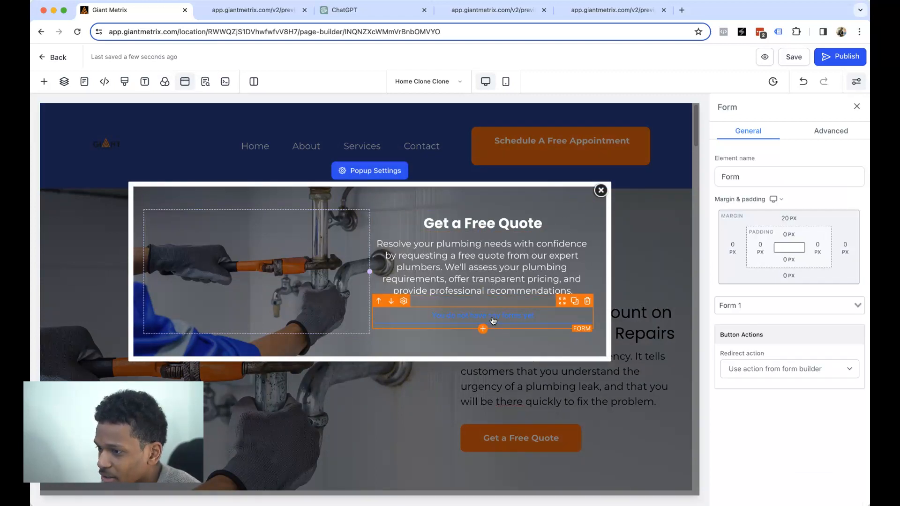
click(771, 305)
click(770, 322)
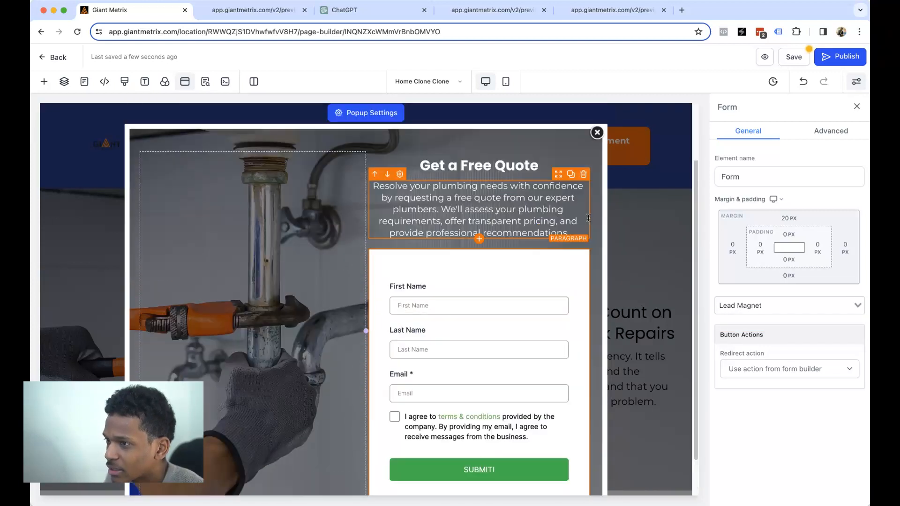
click(791, 56)
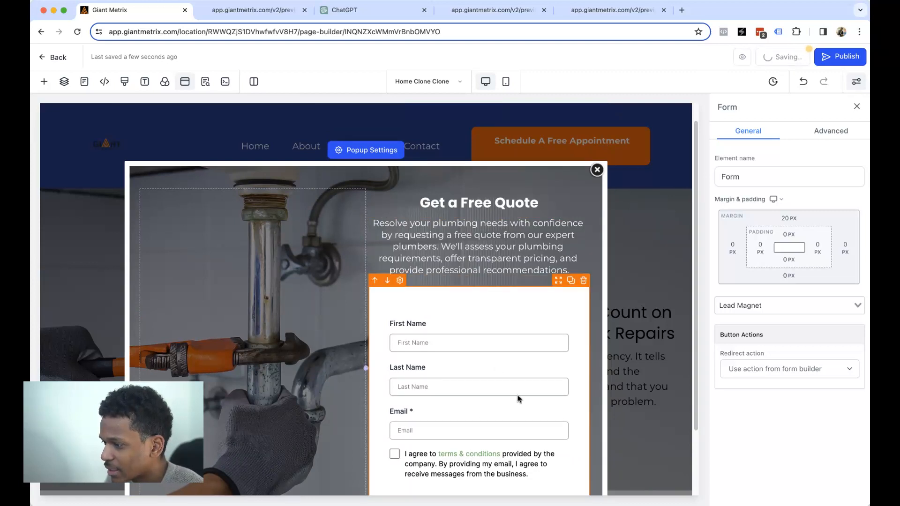
- Close the popup editor and return to the site's page list
scroll(517, 408, down, 3)
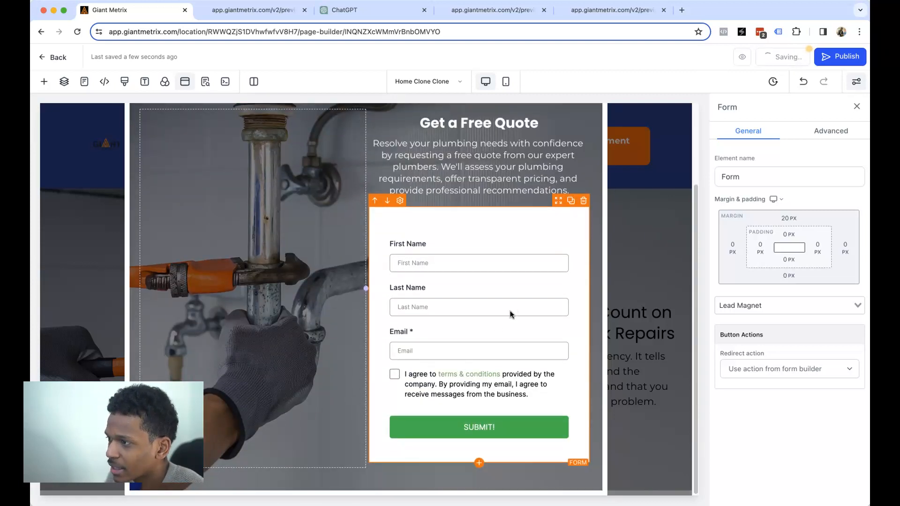
scroll(512, 310, up, 3)
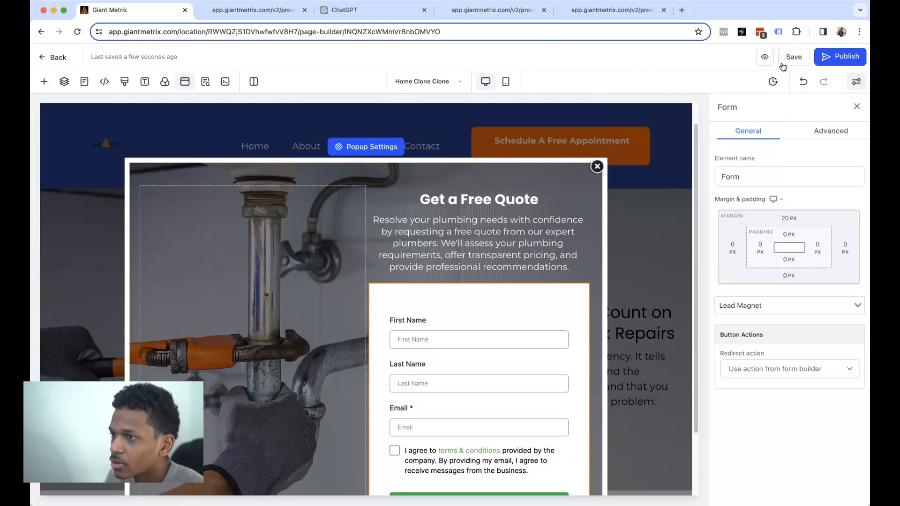
click(597, 166)
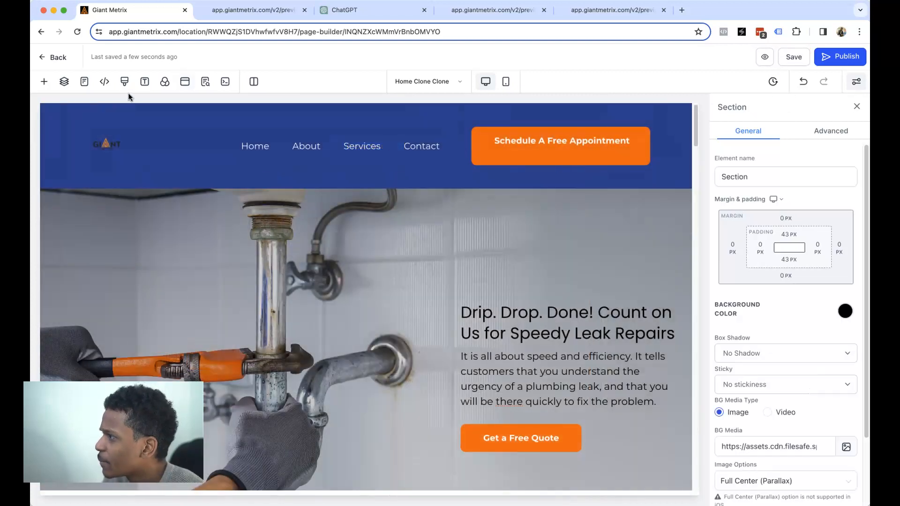
click(48, 59)
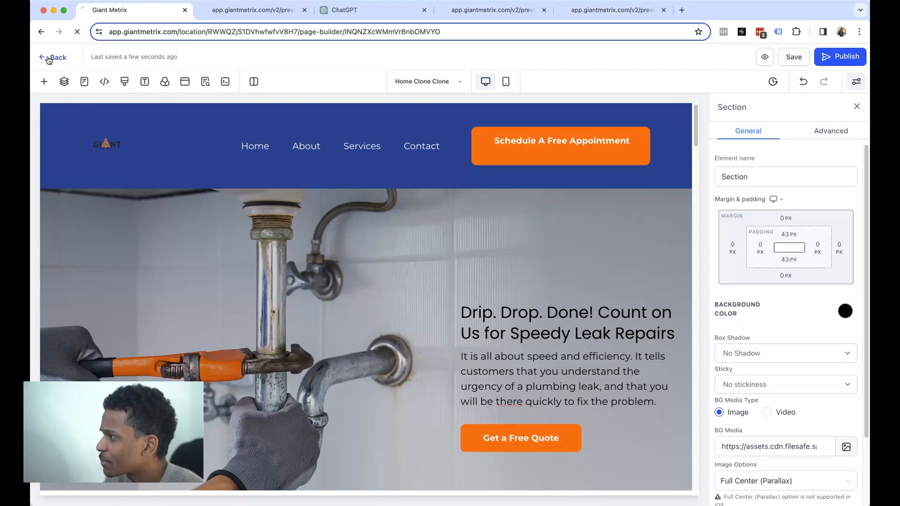